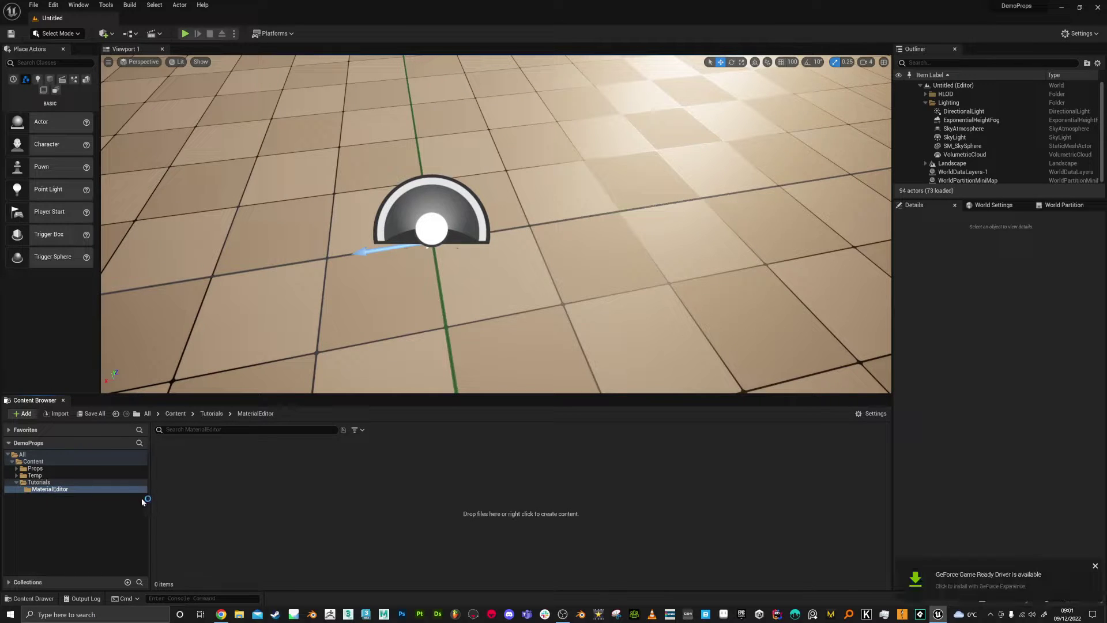
Step: Create a material named MM_Lerp in the MaterialEditor folder and open it in a maximised material editor window
right_click(237, 483)
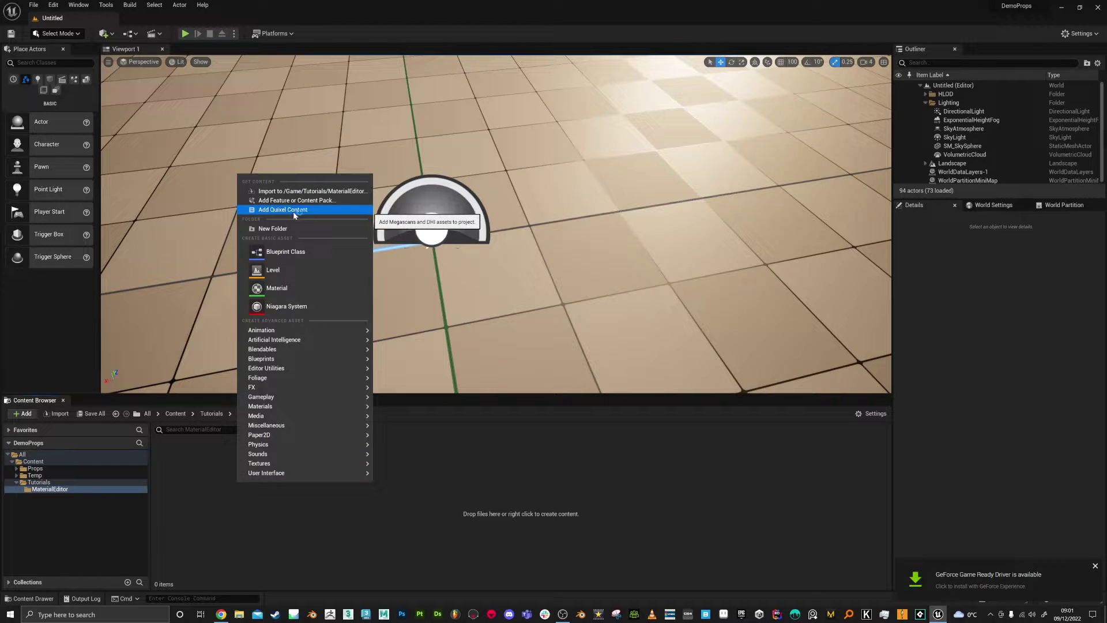
left_click(293, 289)
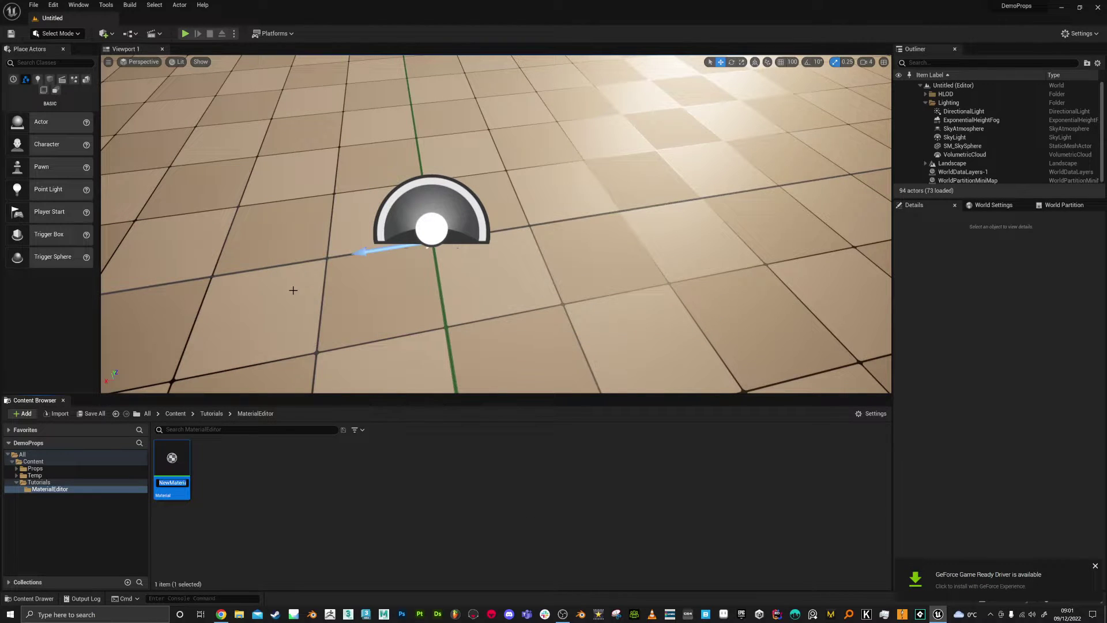
type("MM_Lerp")
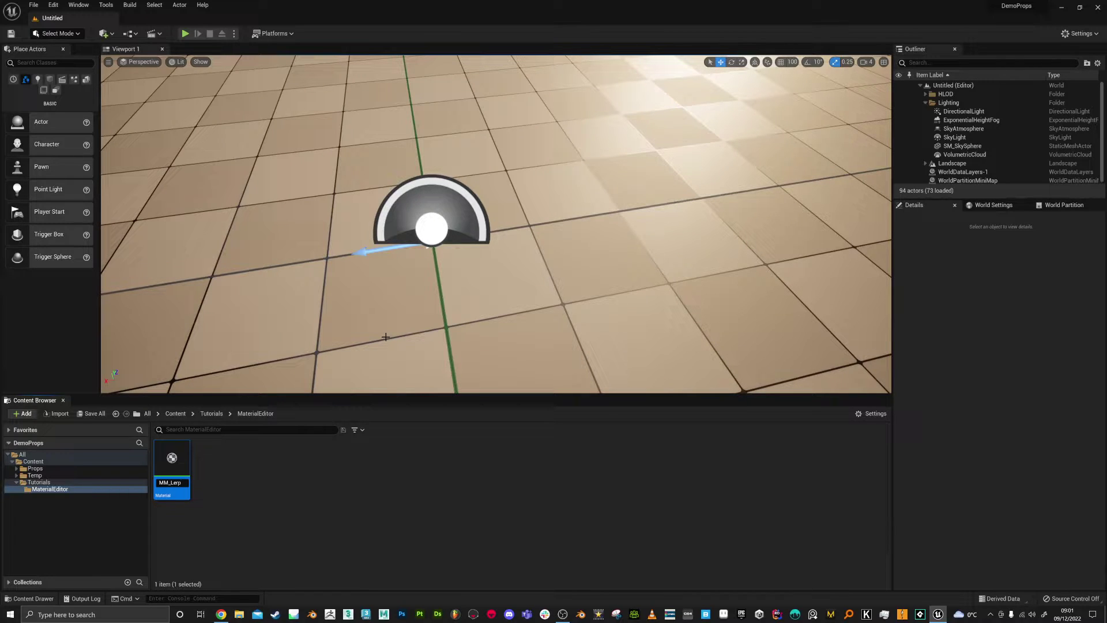
key("Return")
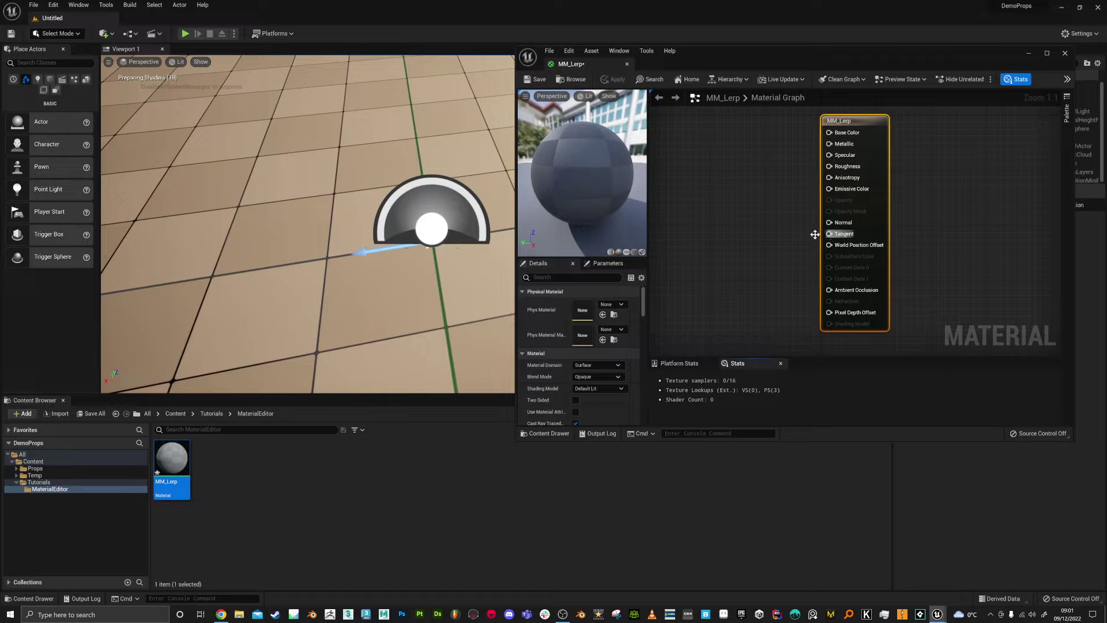
left_click(1047, 52)
Step: Add a LinearInterpolate node to the empty area of the MM_Lerp material graph
right_click_drag(578, 210, 928, 311)
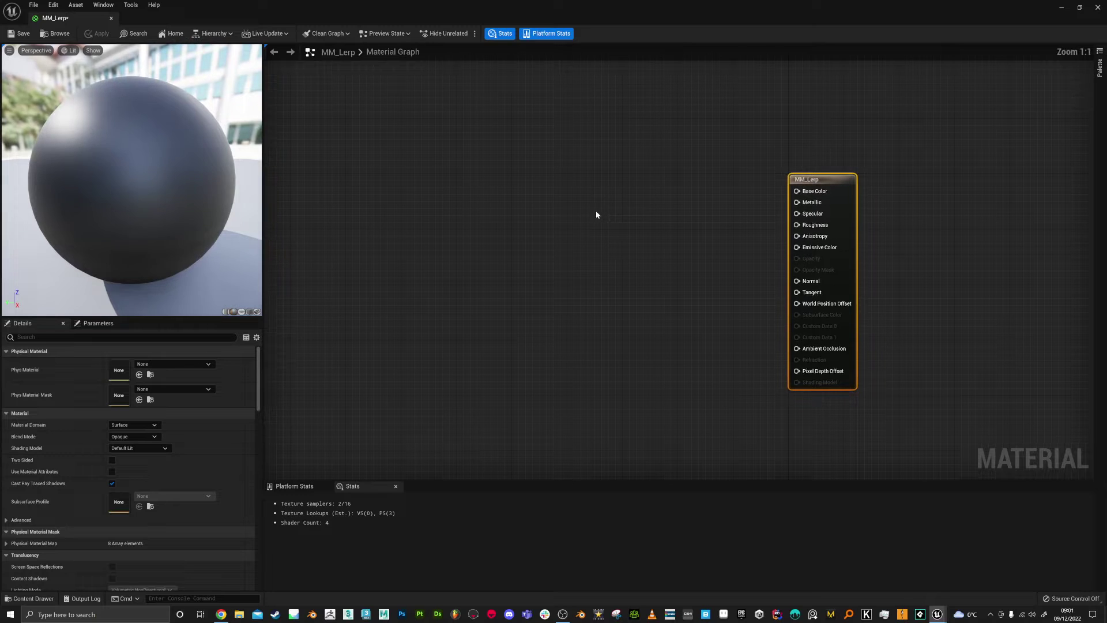
right_click_drag(559, 198, 559, 197)
right_click(519, 198)
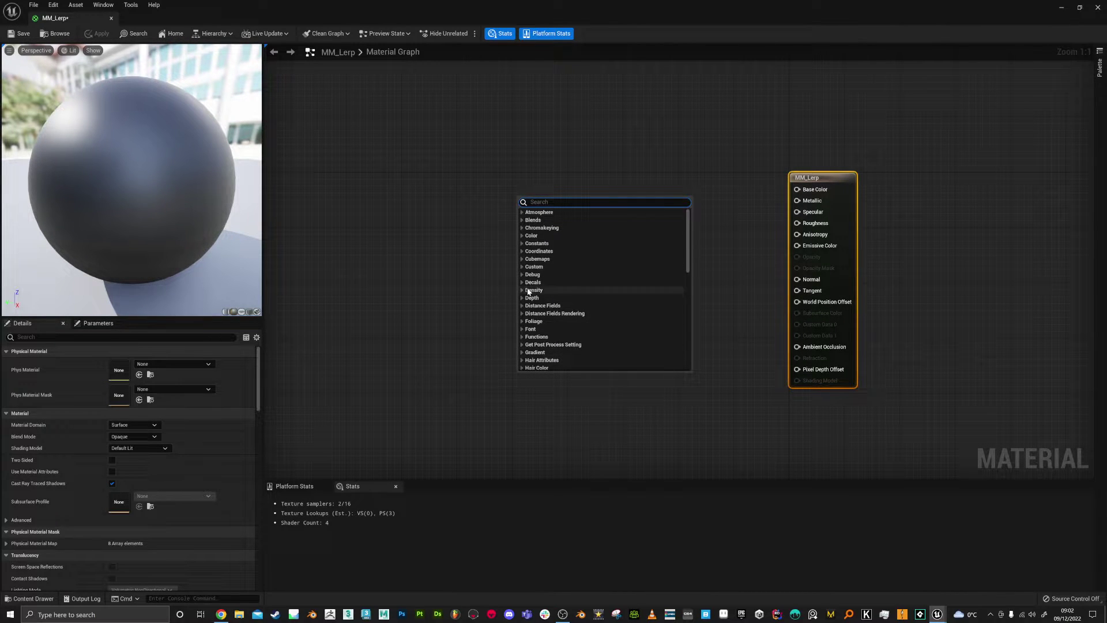
type("lerp")
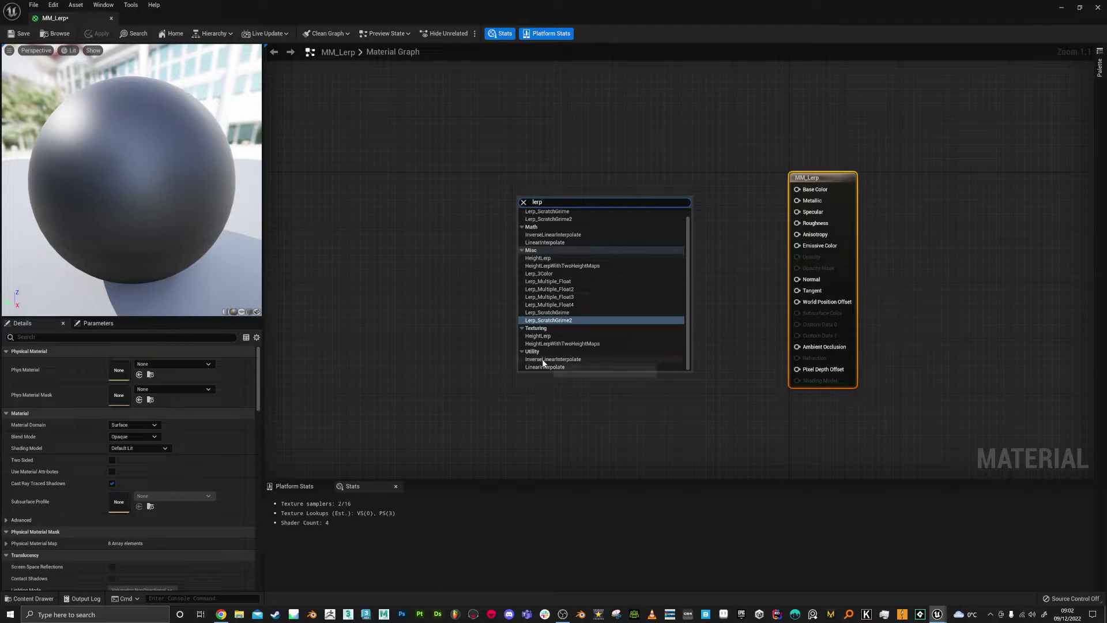
left_click(545, 366)
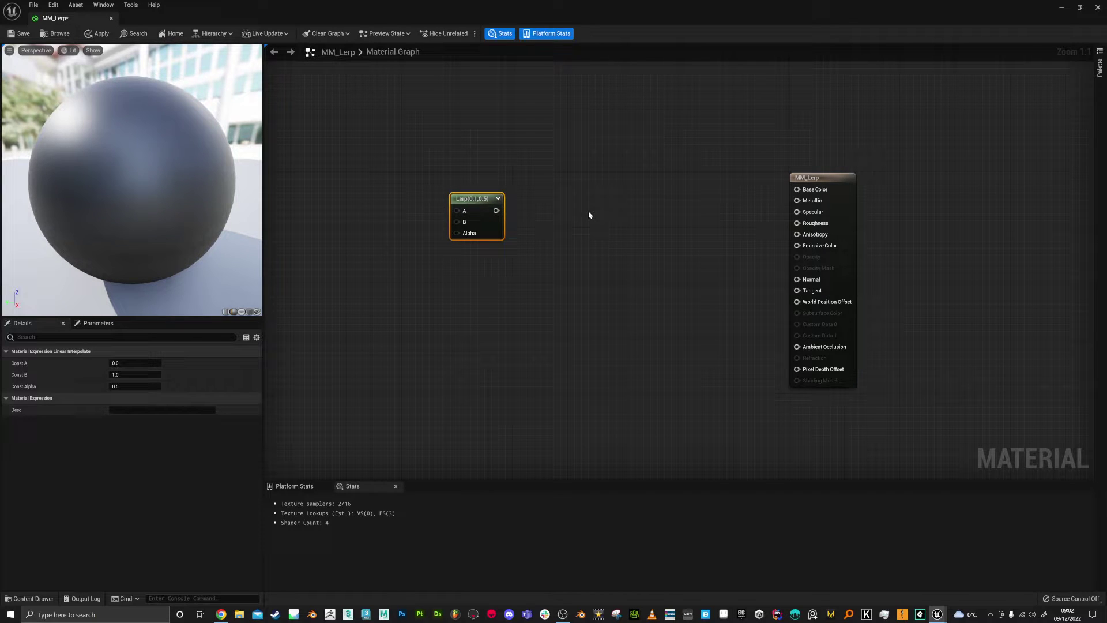
Step: Duplicate the Lerp node, delete the extra one and place the remaining node closer to the material output
key("ctrl+d")
left_click_drag(581, 228, 535, 333)
left_click_drag(402, 177, 560, 266)
key("Delete")
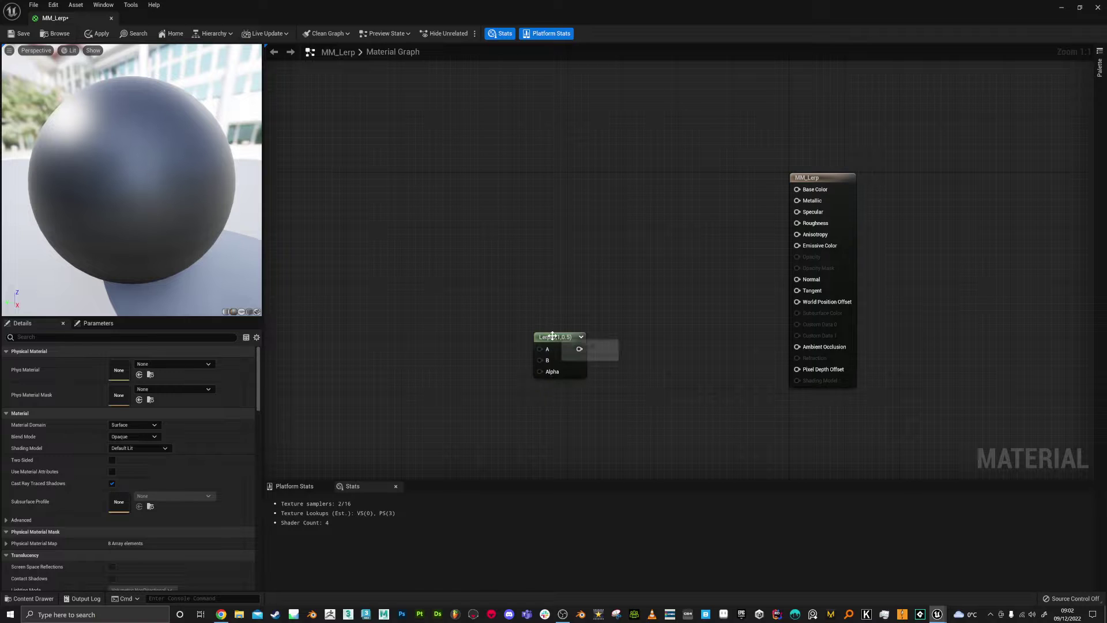
left_click_drag(555, 347, 594, 209)
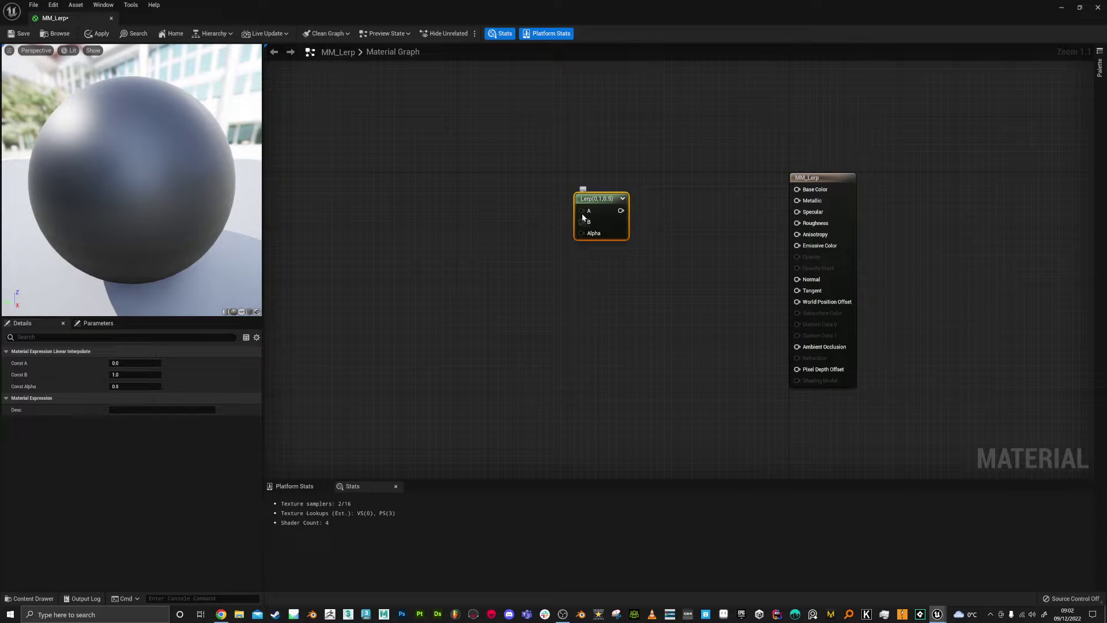
Step: Examine the Lerp node's A, B and Alpha inputs and its output
left_click_drag(620, 209, 722, 225)
left_click(580, 233)
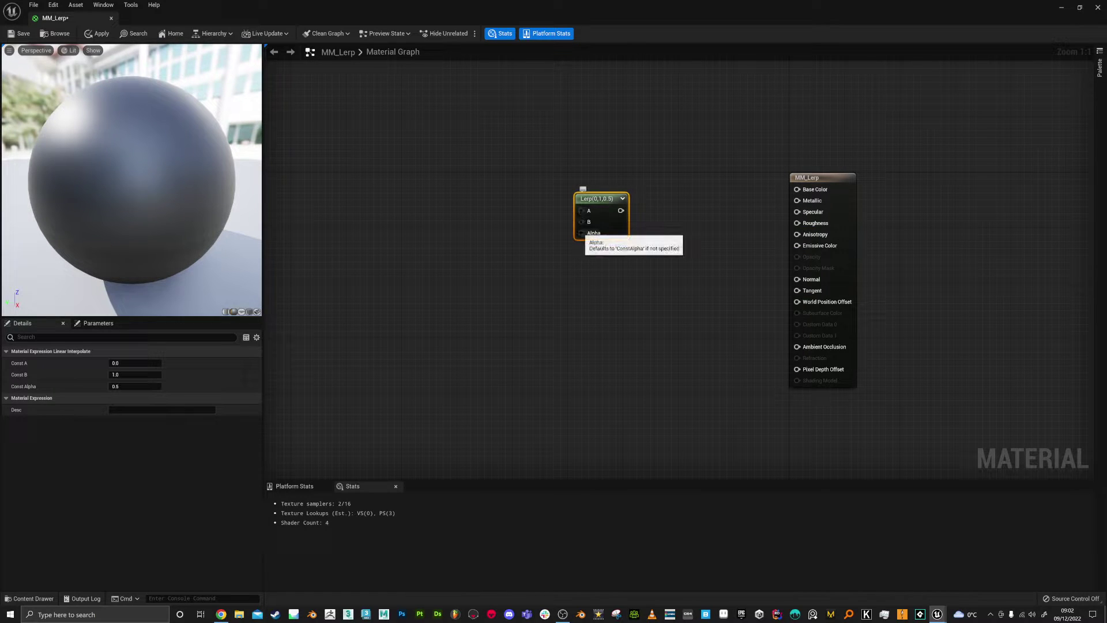
mouse_move(581, 211)
left_mouse_down()
mouse_move(603, 209)
mouse_move(598, 223)
left_mouse_up()
left_click(578, 232)
left_click(581, 234)
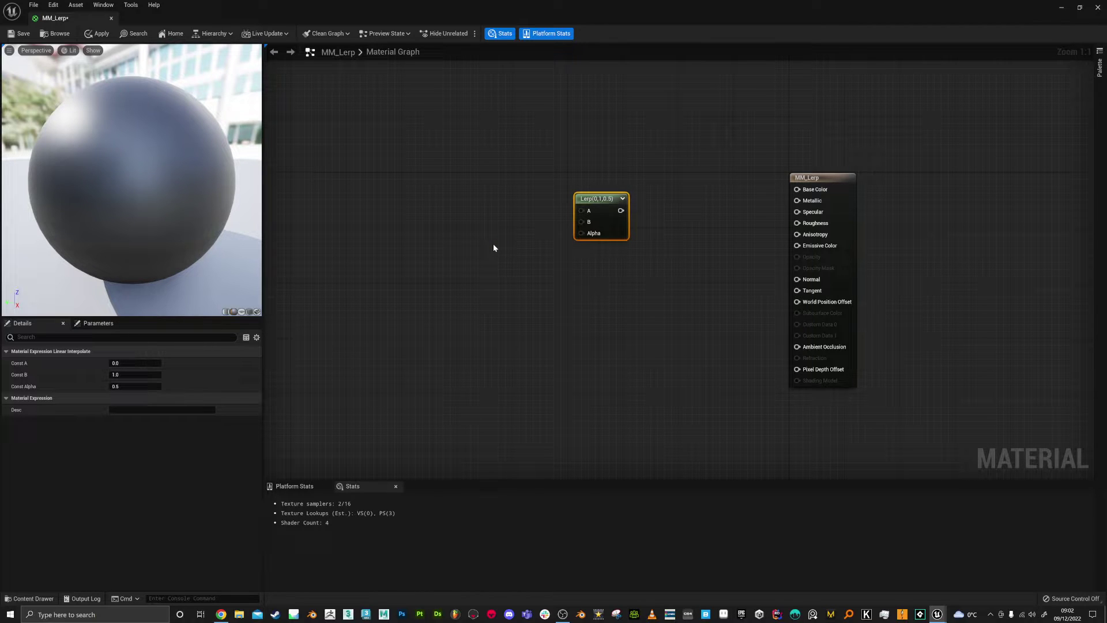
left_click_drag(582, 210, 578, 240)
left_click(518, 234)
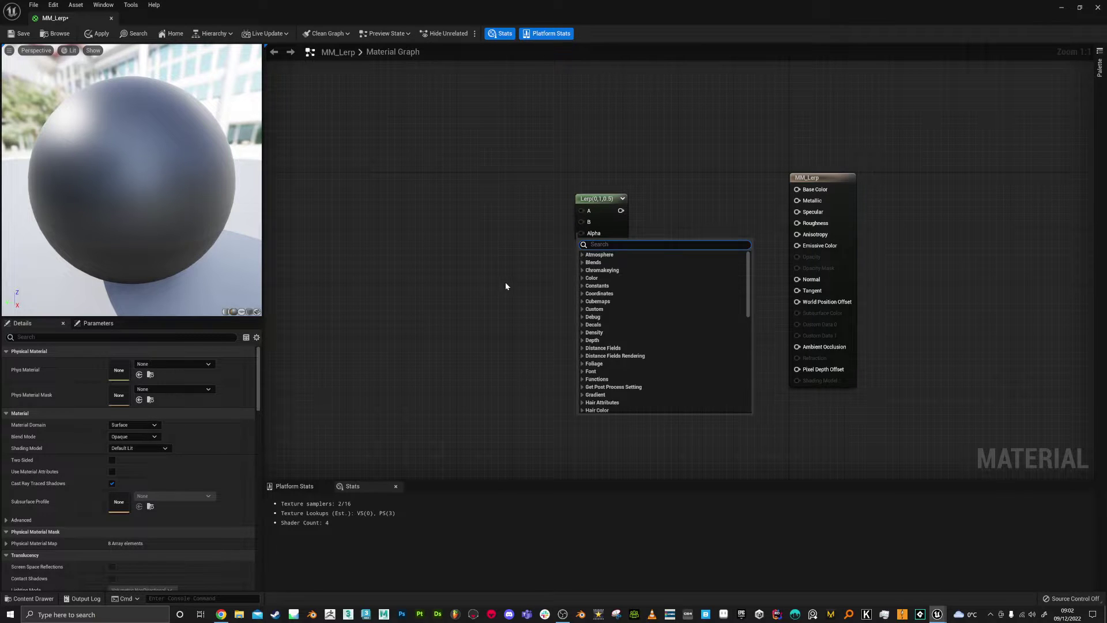
left_click(536, 298)
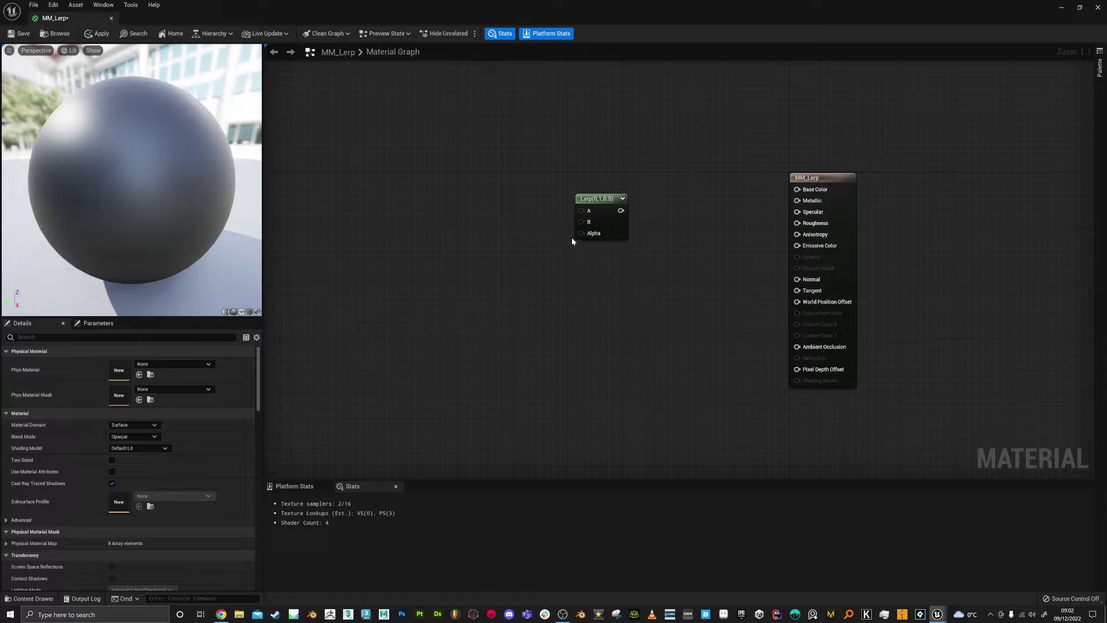
Step: Add a scalar parameter named Mix and connect it to the Lerp node's Alpha input
left_click(508, 267)
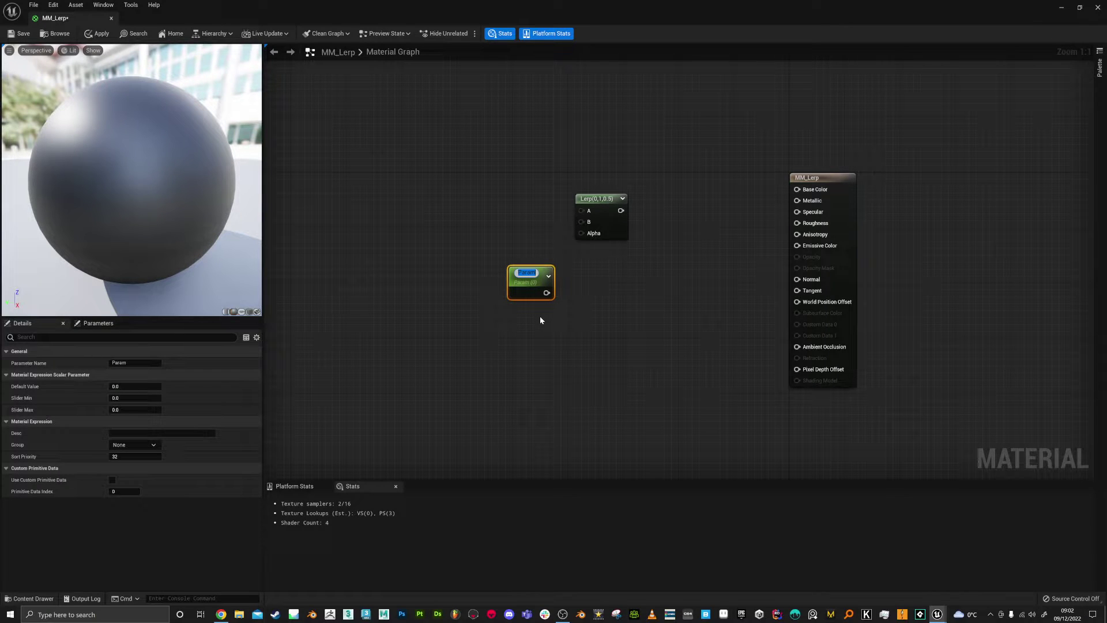
type("Mix")
key("Return")
left_click_drag(544, 290, 582, 233)
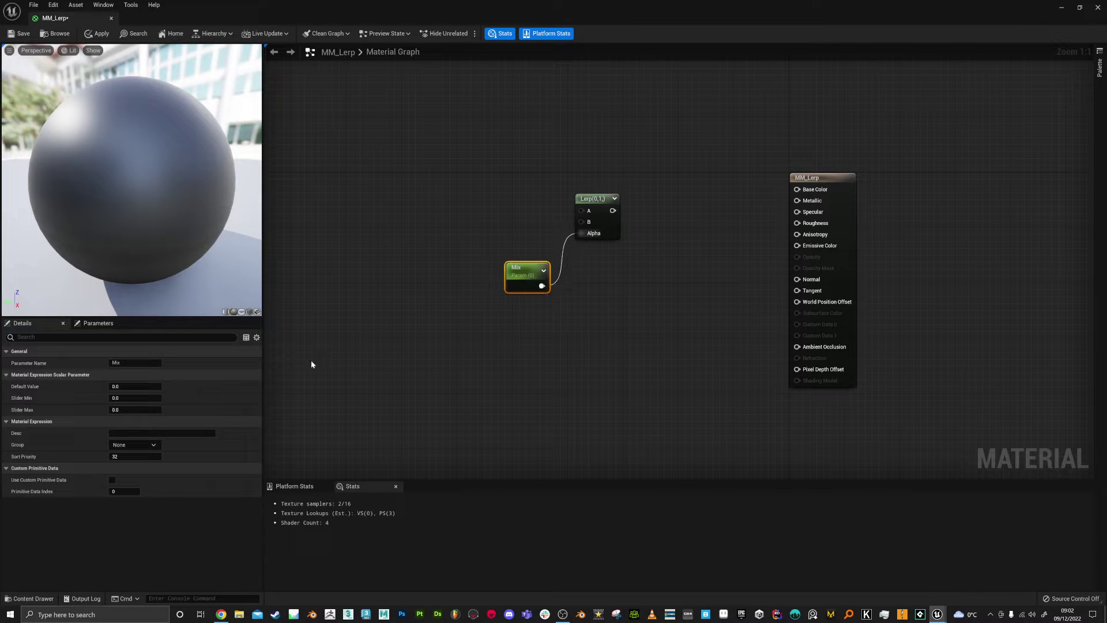
left_click(135, 386)
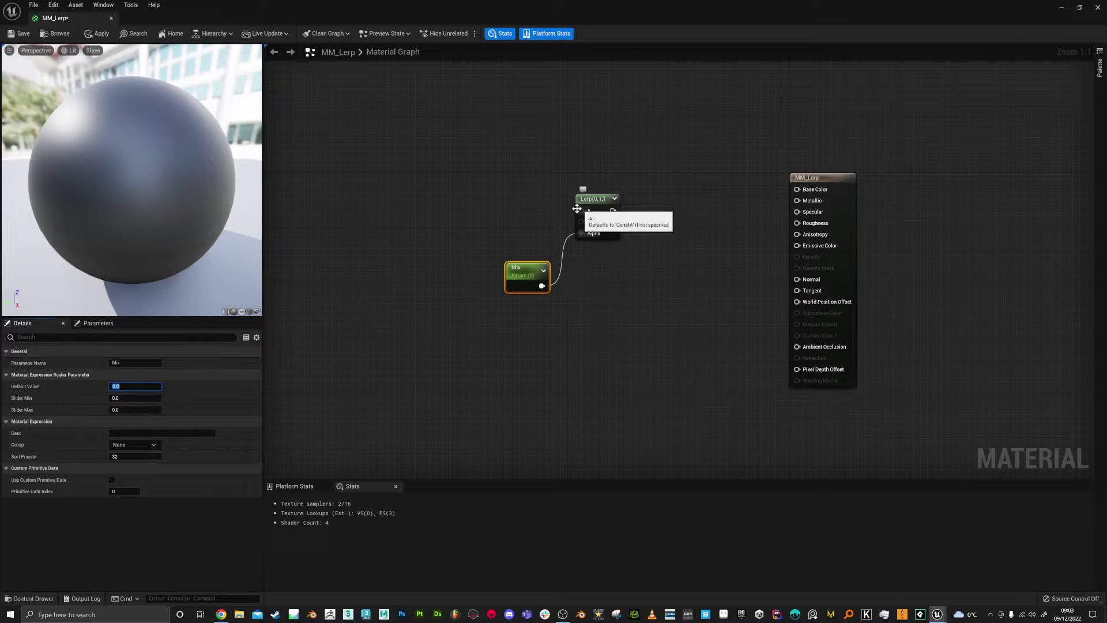
Step: Connect the Lerp node's output to the material's Base Color and adjust the positions of the Lerp and Mix nodes
mouse_move(618, 215)
left_mouse_down()
mouse_move(740, 200)
mouse_move(624, 222)
left_mouse_up()
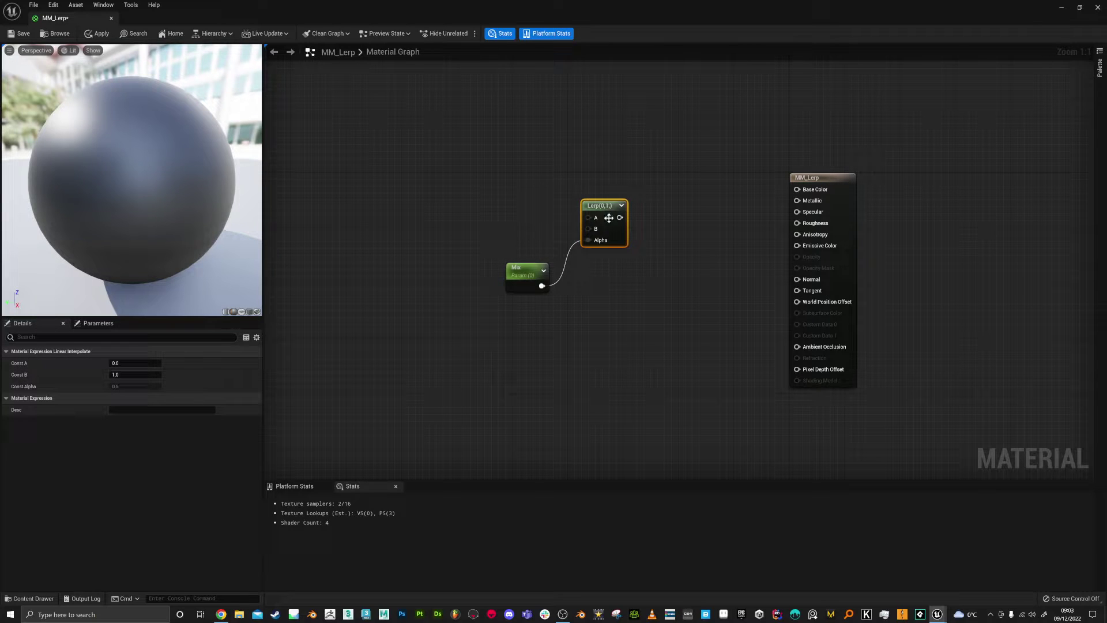
left_click_drag(619, 217, 797, 189)
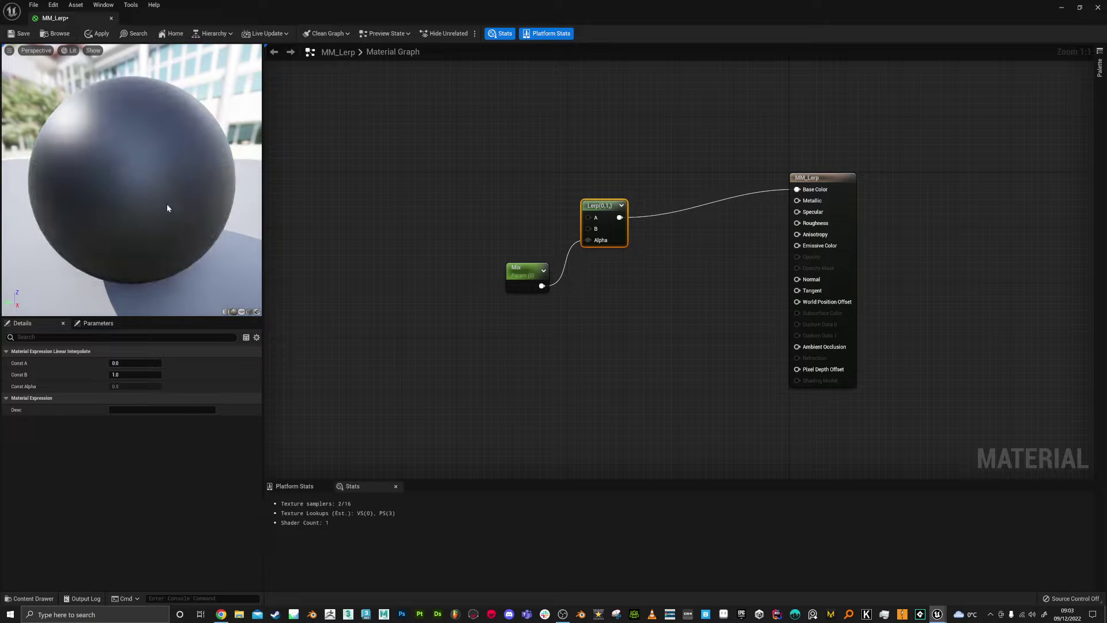
left_click_drag(526, 277, 520, 267)
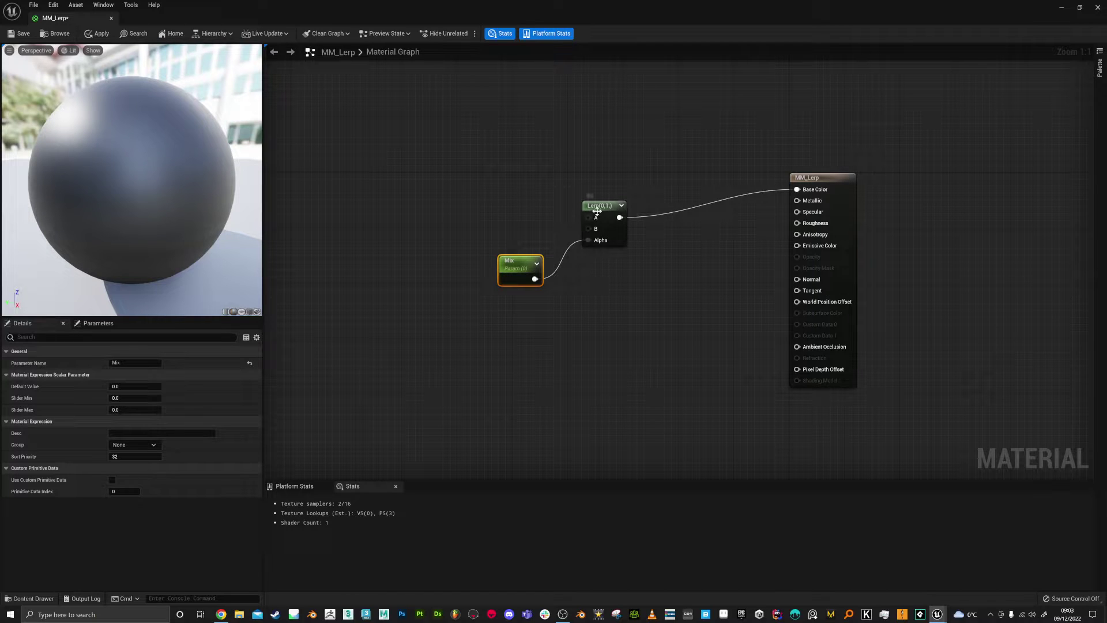
left_click_drag(597, 212, 597, 198)
left_click(612, 352)
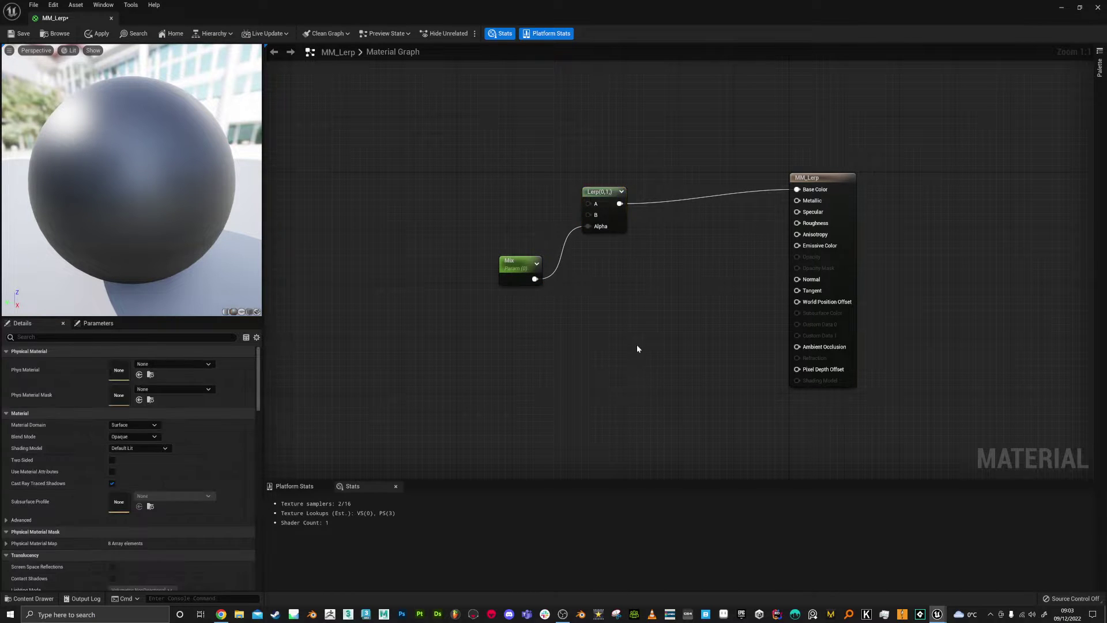
Step: Add a Constant node with value 1 and connect it to the material's Roughness and Metallic inputs
left_click(664, 277)
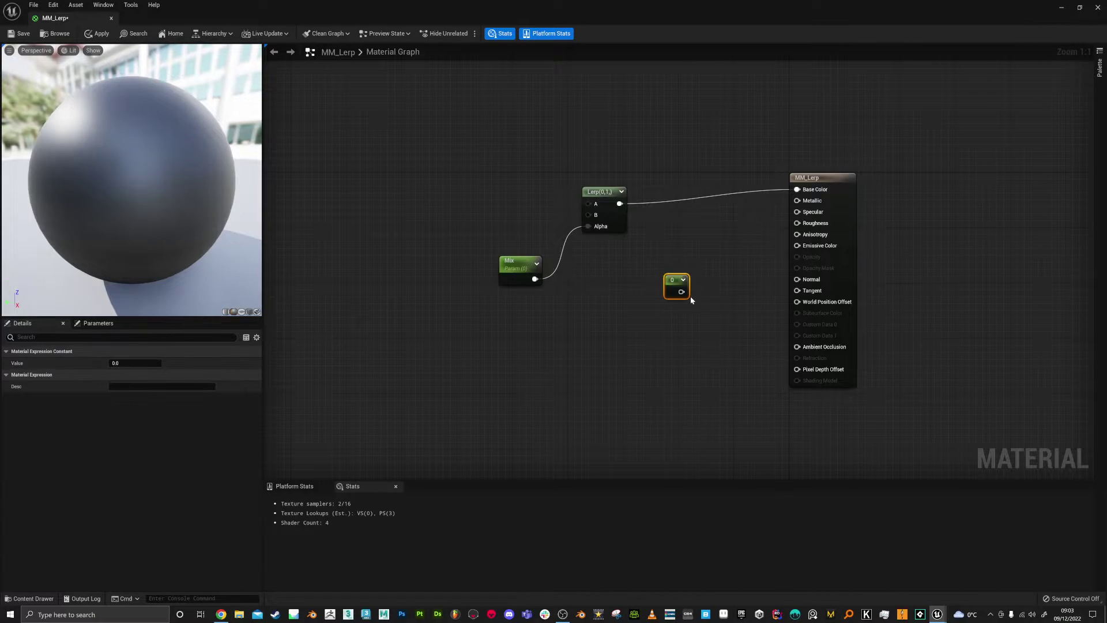
mouse_move(682, 292)
left_mouse_down()
mouse_move(787, 279)
mouse_move(770, 216)
mouse_move(755, 245)
mouse_move(797, 223)
mouse_move(750, 260)
mouse_move(803, 202)
mouse_move(700, 292)
left_mouse_up()
left_click(134, 362)
type("1")
key("Return")
left_click_drag(681, 292, 797, 223)
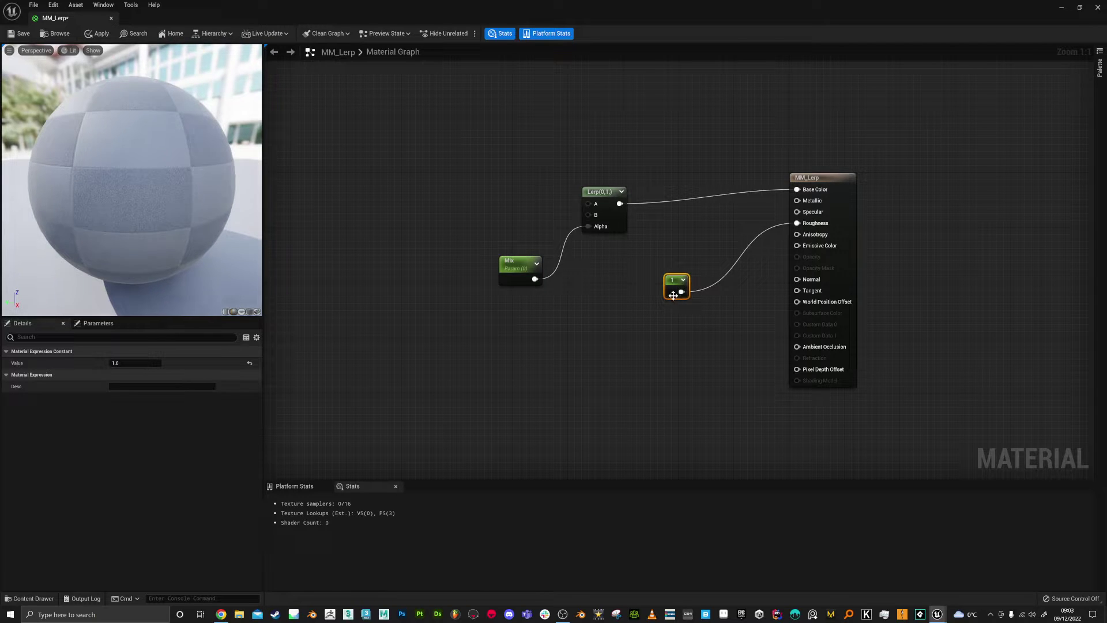
left_click_drag(682, 291, 798, 200)
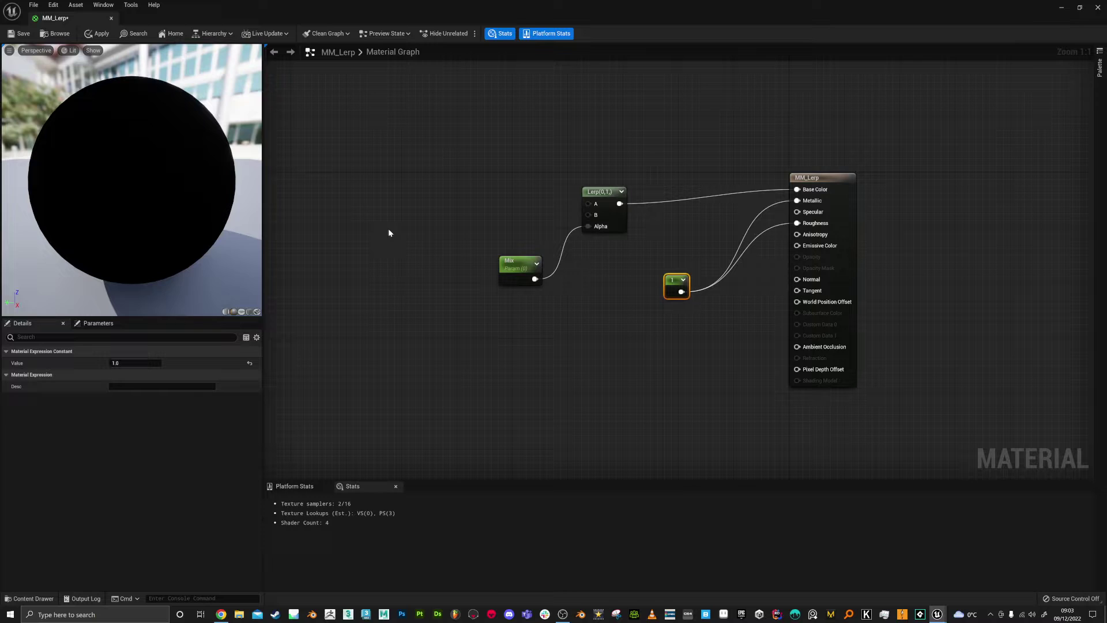
Step: Reroute the Lerp output from Base Color to Emissive Color and space out the Lerp, Mix and constant nodes
left_click_drag(672, 281, 597, 300)
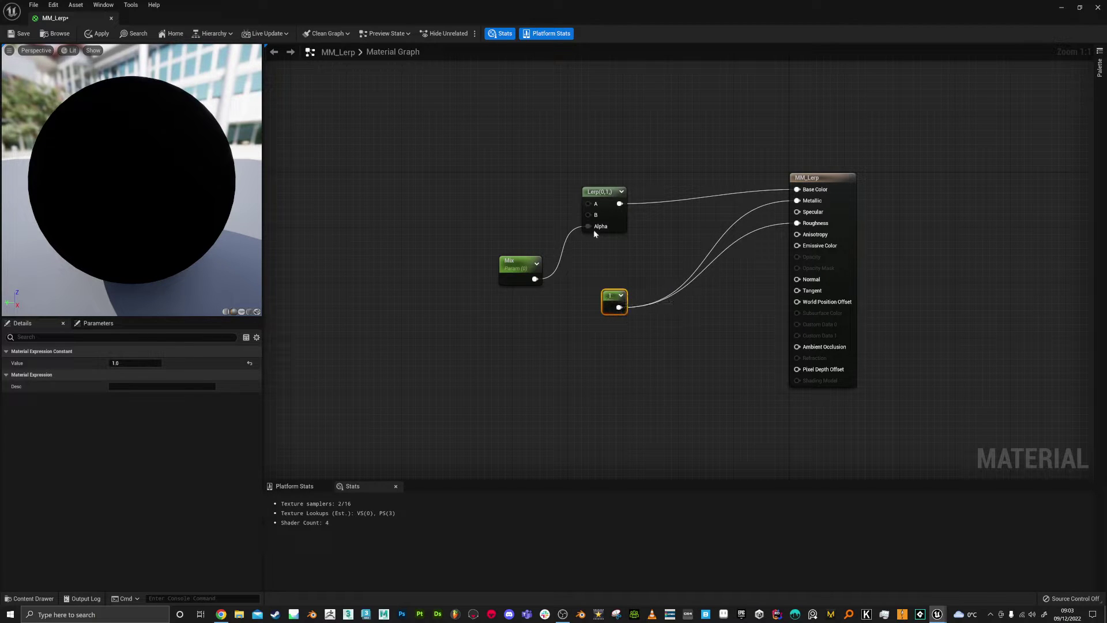
left_click_drag(600, 192, 620, 172)
left_click_drag(535, 263, 520, 229)
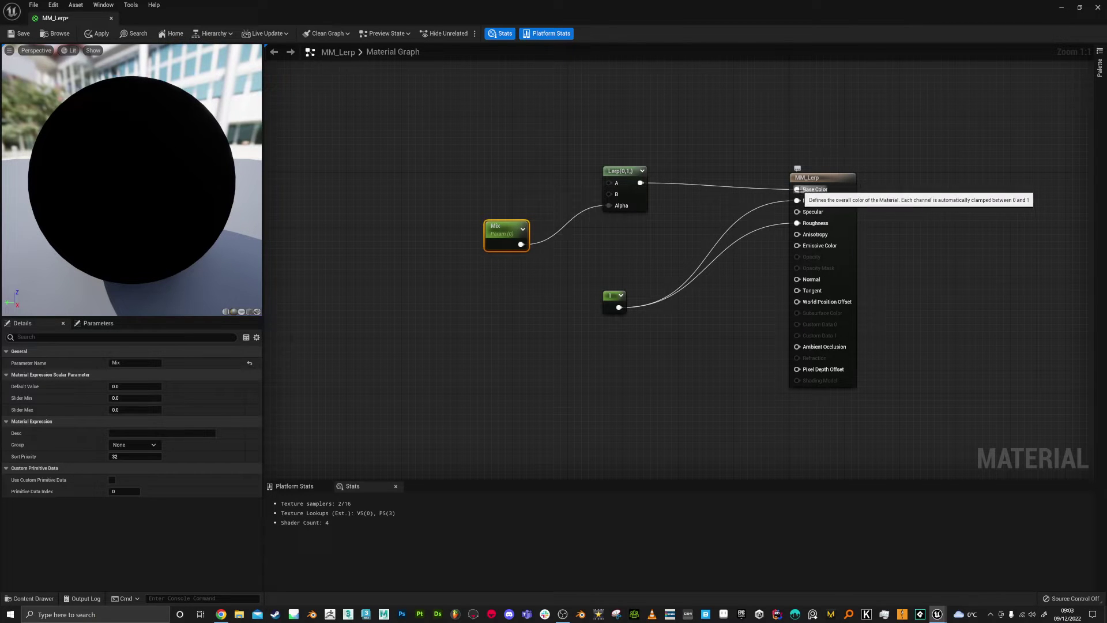
left_click(797, 189, "alt")
left_click_drag(640, 183, 797, 246)
left_click_drag(627, 181, 627, 195)
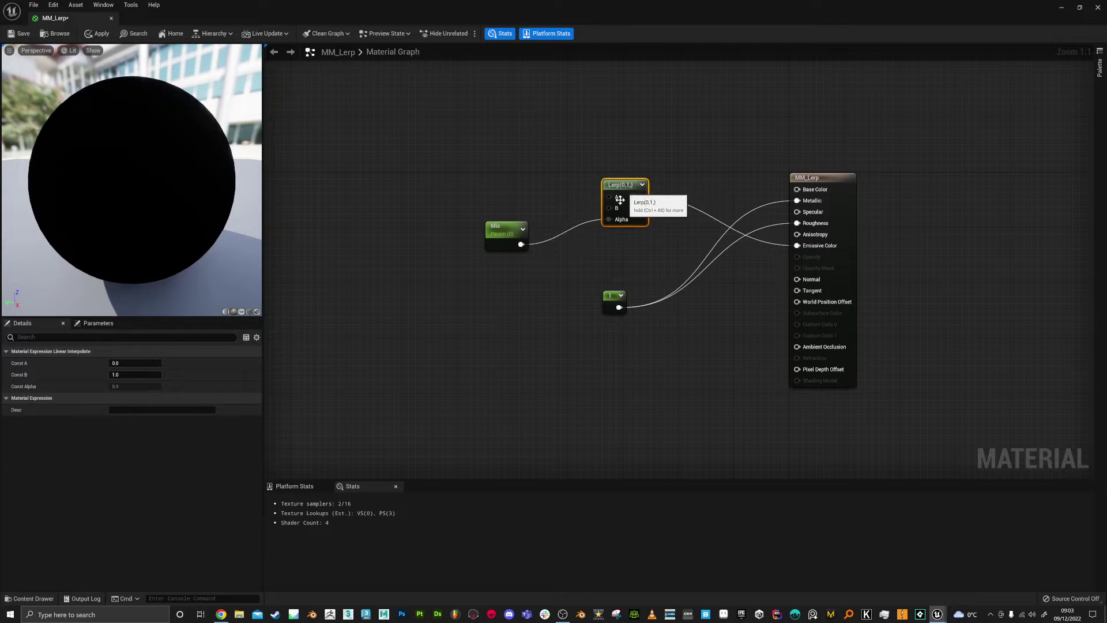
left_click_drag(614, 303, 684, 303)
Step: Test the Mix parameter with default values of 1 and 0.5 on the preview sphere
left_click(504, 233)
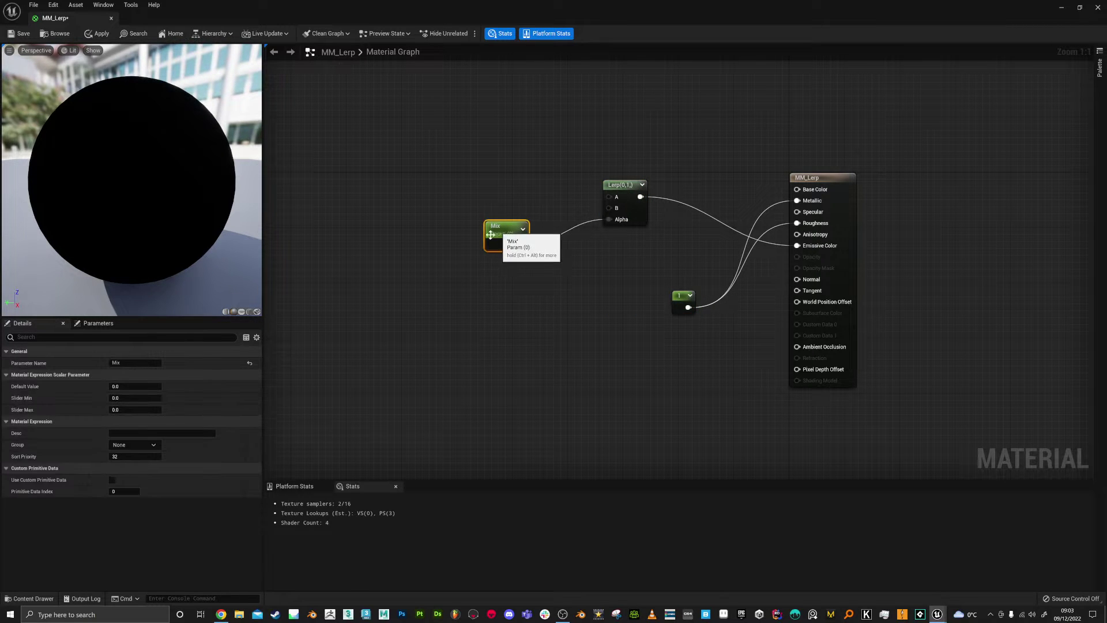
left_click(124, 386)
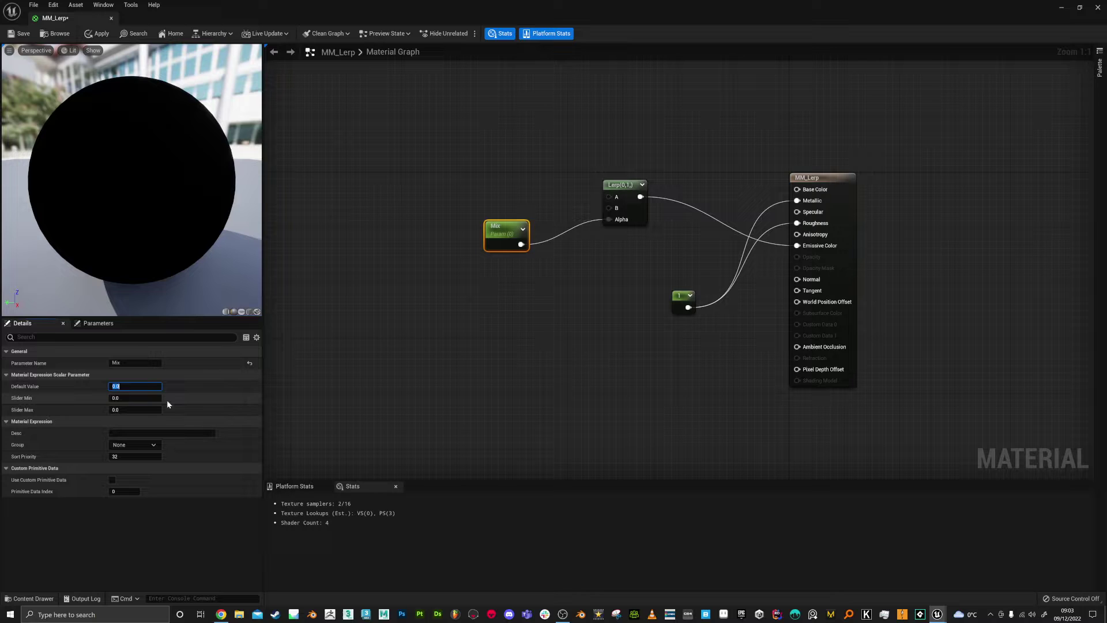
type("1")
key("Return")
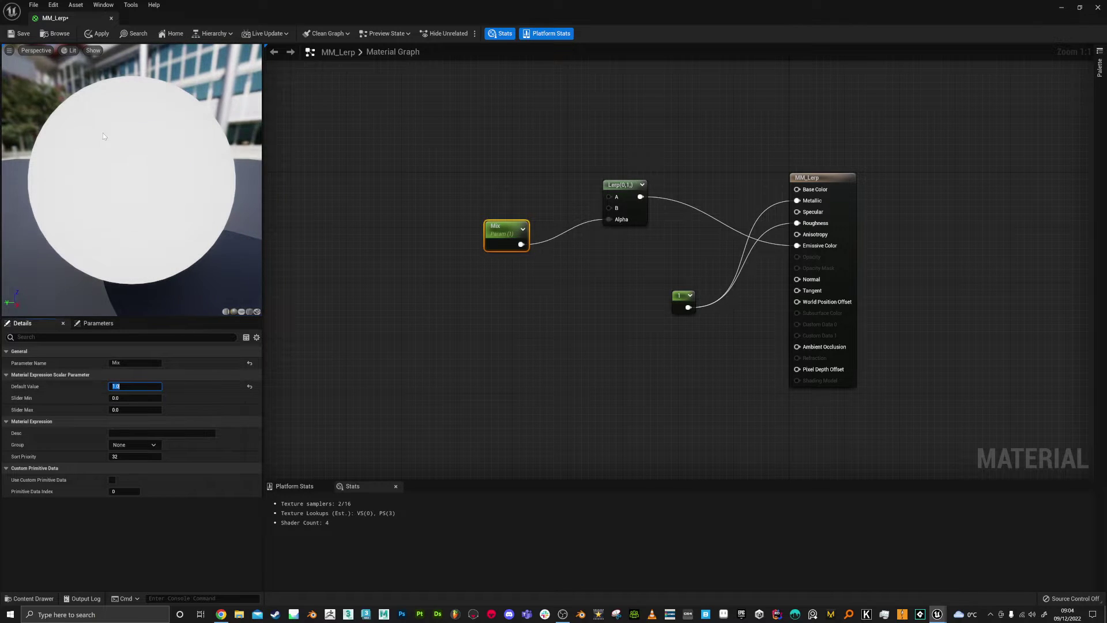
type("0.5")
key("Return")
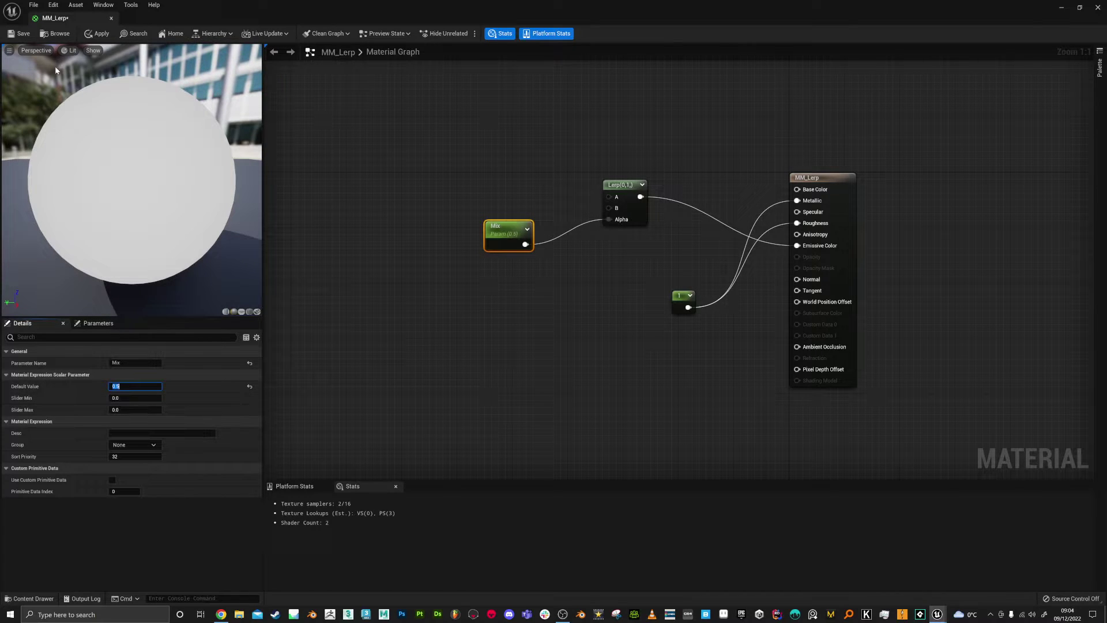
Step: Turn off automatic exposure in the material preview, leaving EV100 at 1.0
left_click(67, 51)
left_click(94, 208)
left_click(68, 53)
left_click(140, 220)
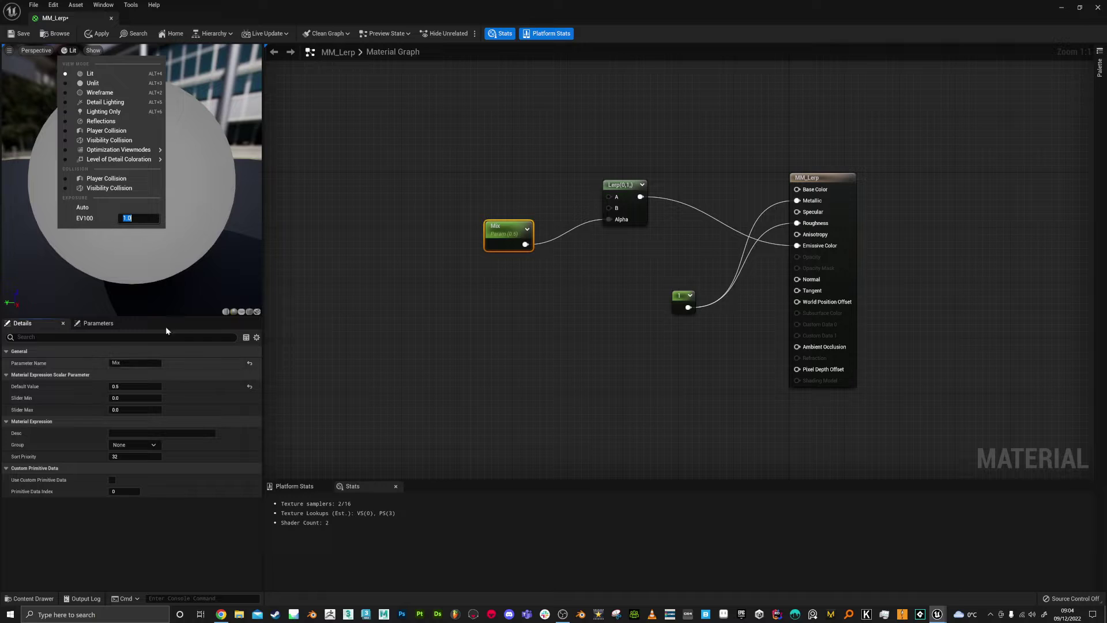
left_click(167, 307)
Step: Try a default value of 1 for the Mix parameter and return it to 0
left_click(135, 387)
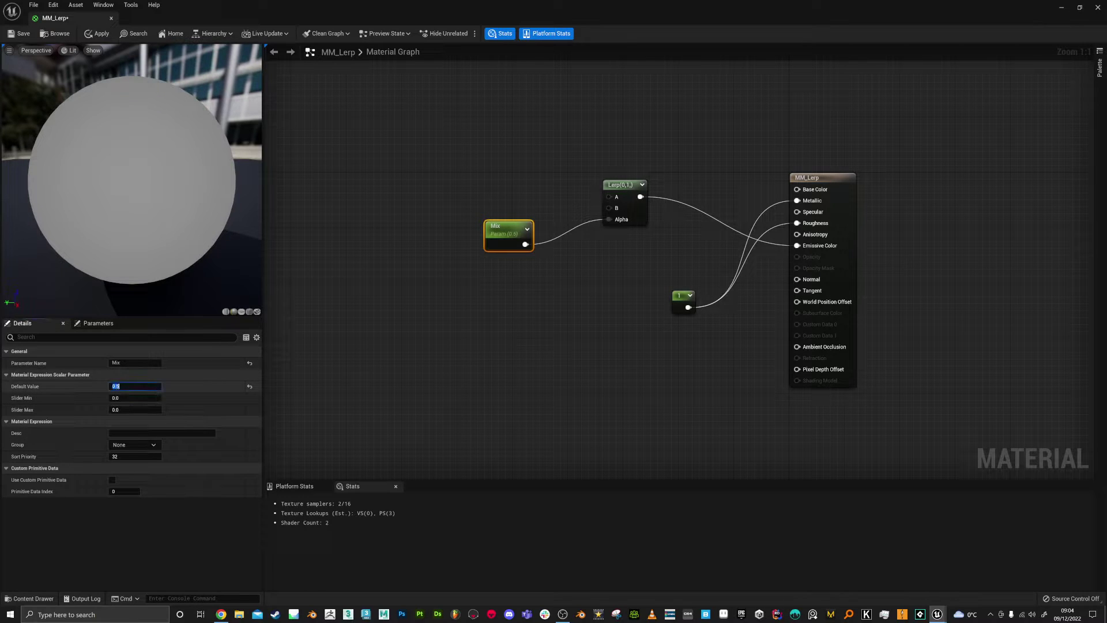
type("1")
key("Return")
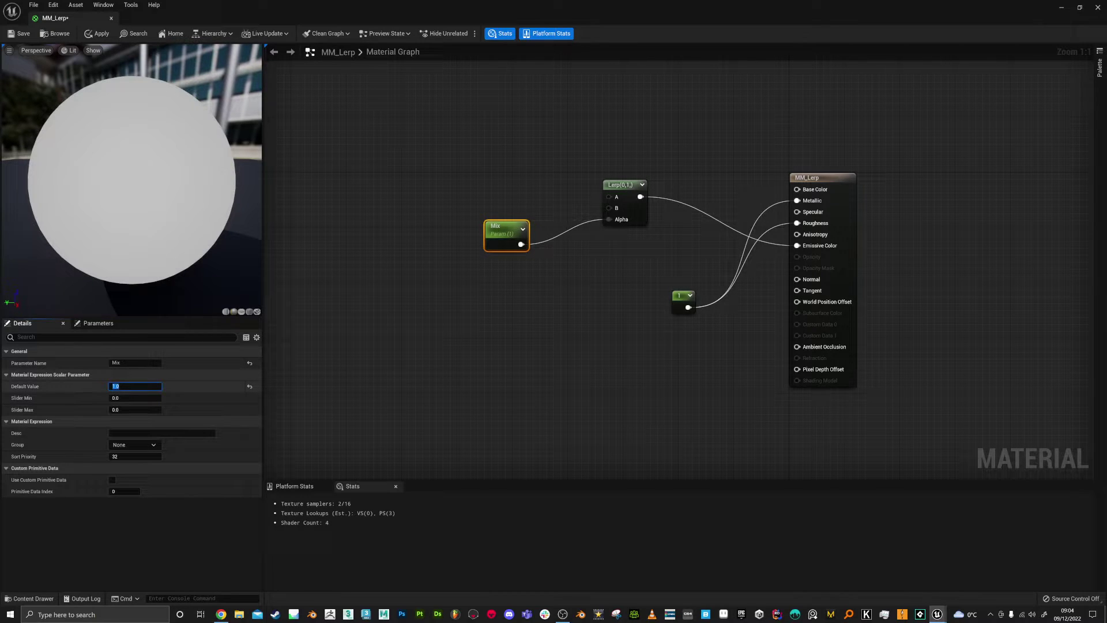
type("0")
key("Return")
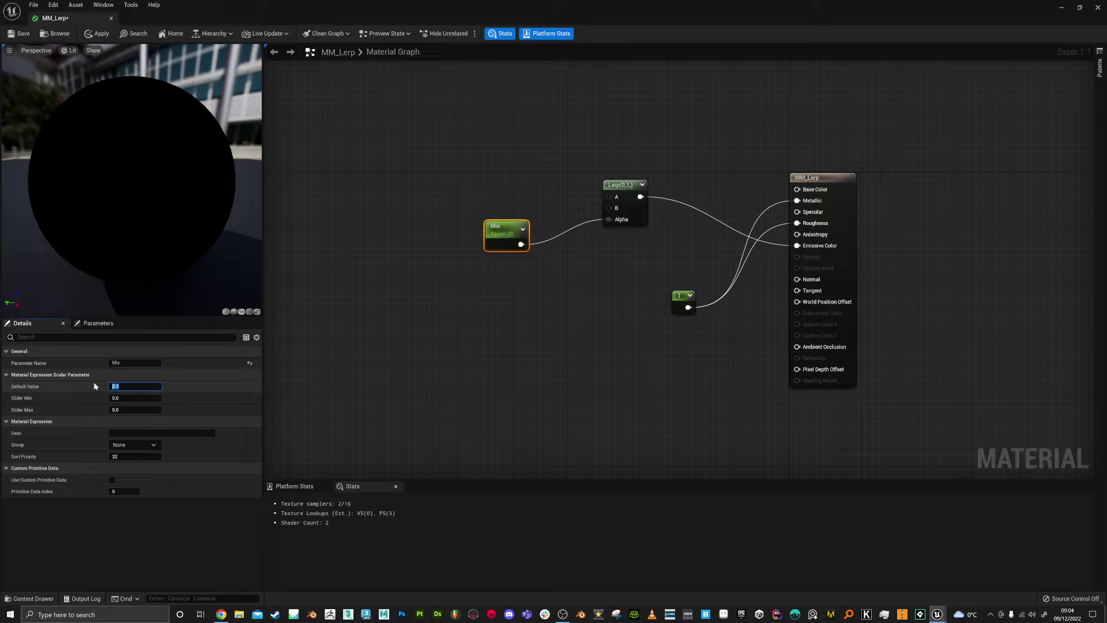
Step: Set the Mix parameter's default value to 0.5 and move its node down below the level of the Lerp node
type("0.5")
key("Return")
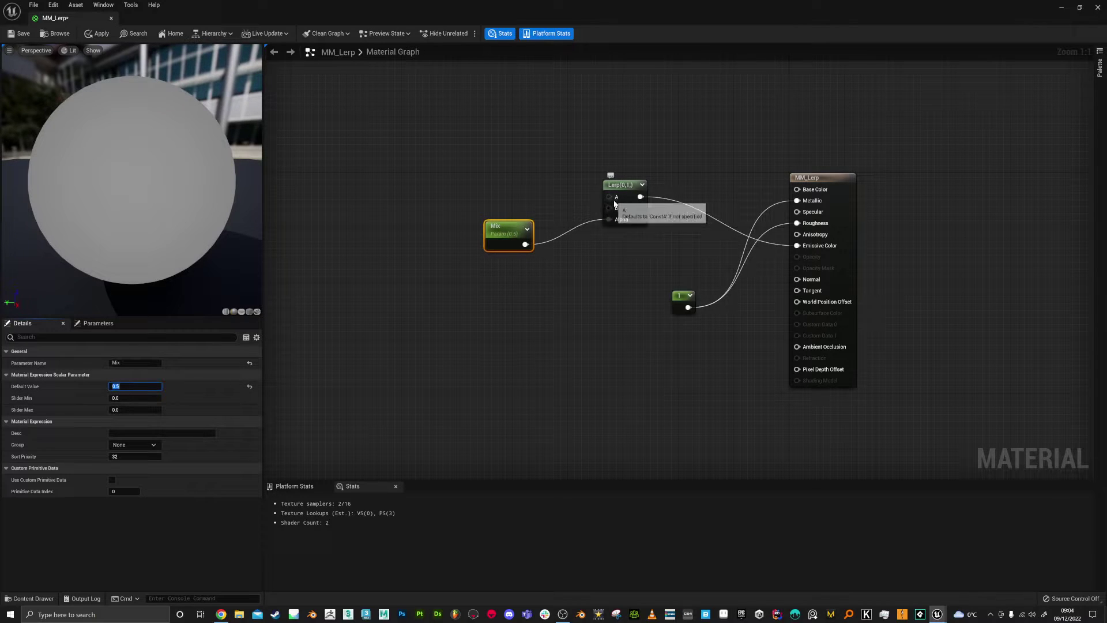
left_click_drag(515, 226, 515, 275)
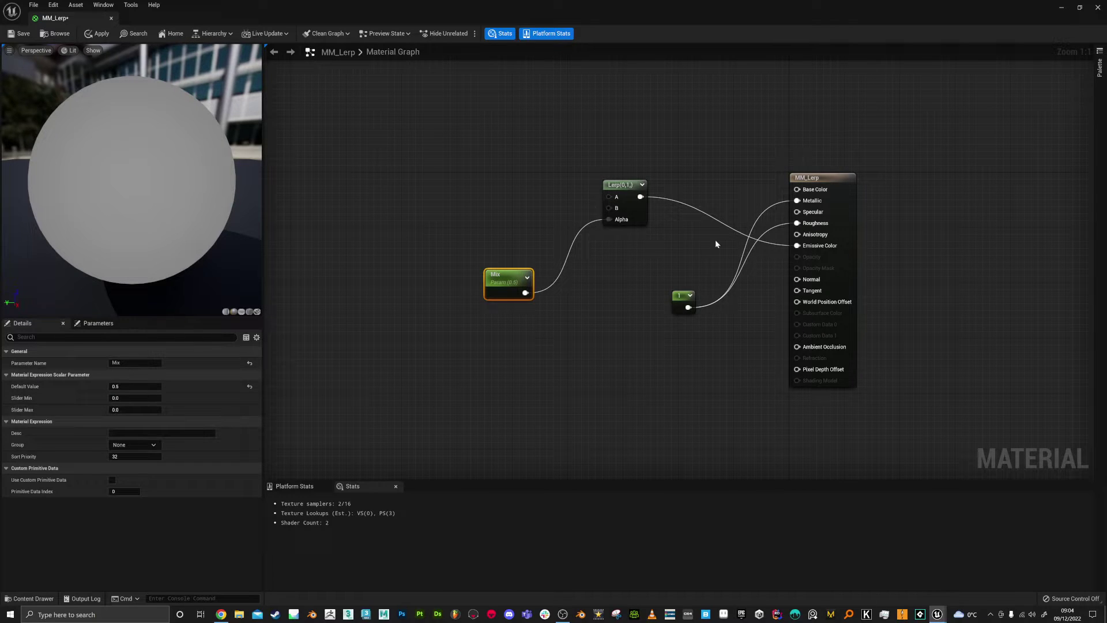
left_click(494, 168)
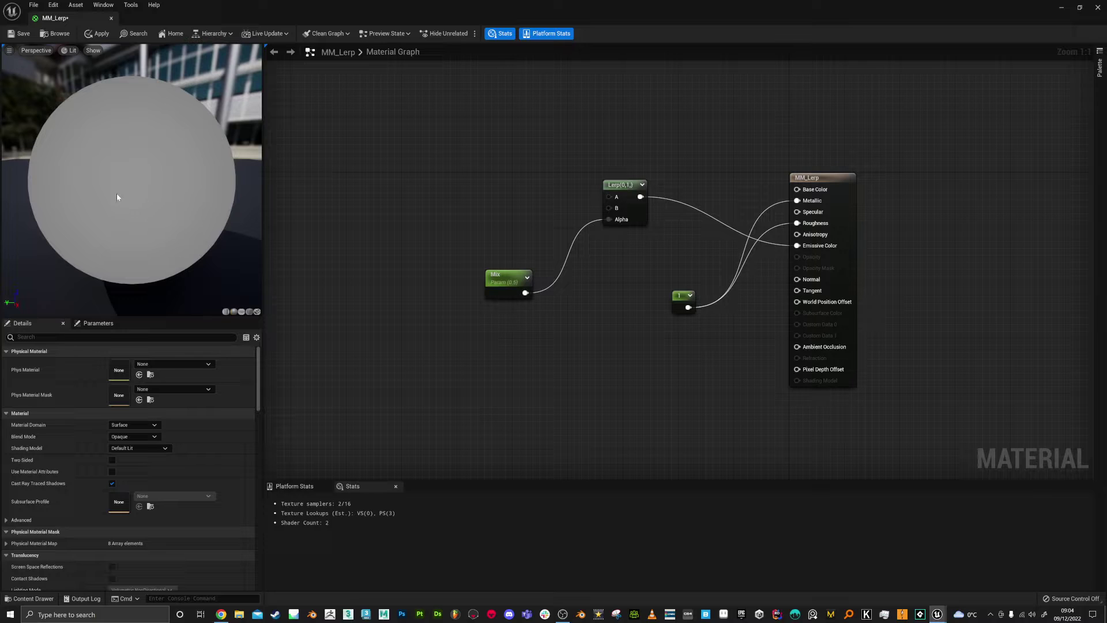
Step: Set the material preview's fixed exposure EV100 to 0
left_click(70, 50)
left_click_drag(132, 216, 132, 216)
left_click(136, 218)
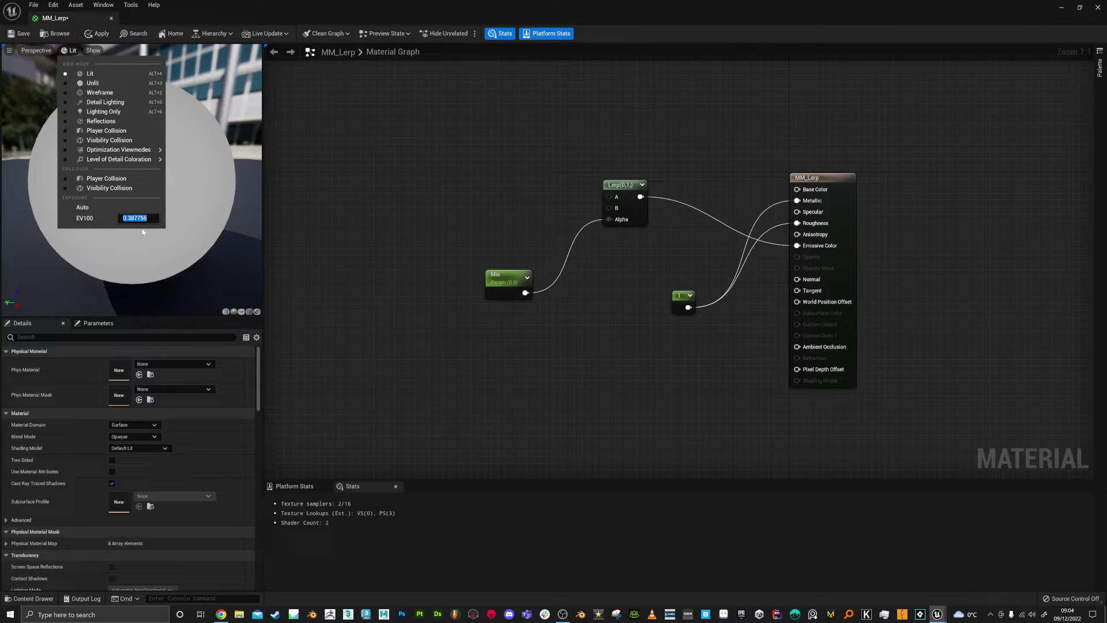
type("0")
key("Return")
left_click(438, 199)
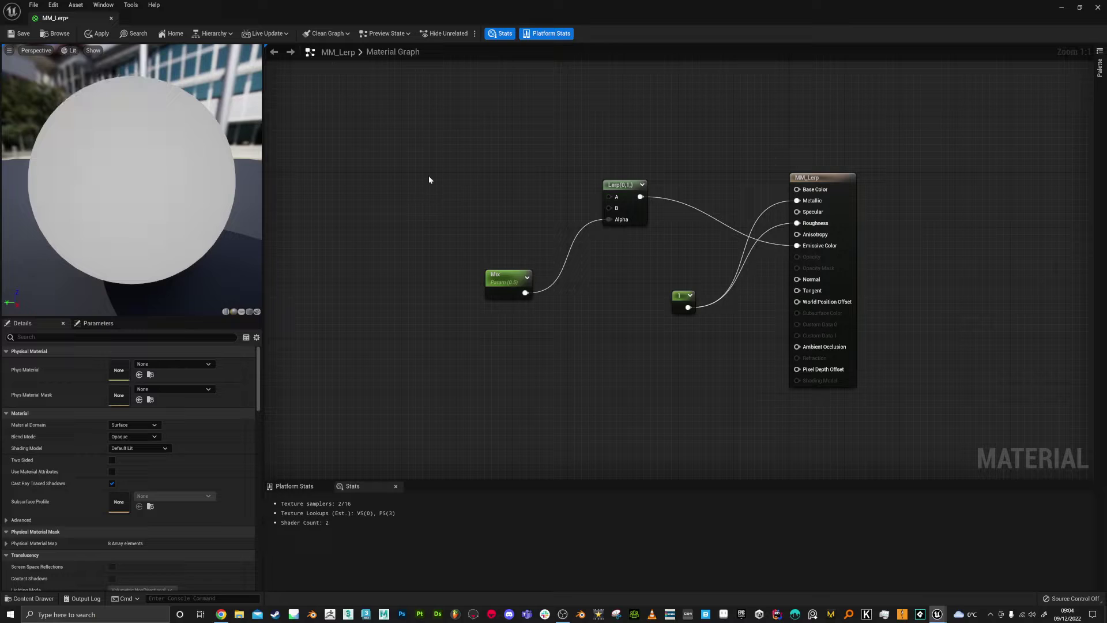
Step: Set the Mix parameter's default value to 1 and show the Lerp node's Const A and Const B properties
left_click(512, 283)
left_click(136, 387)
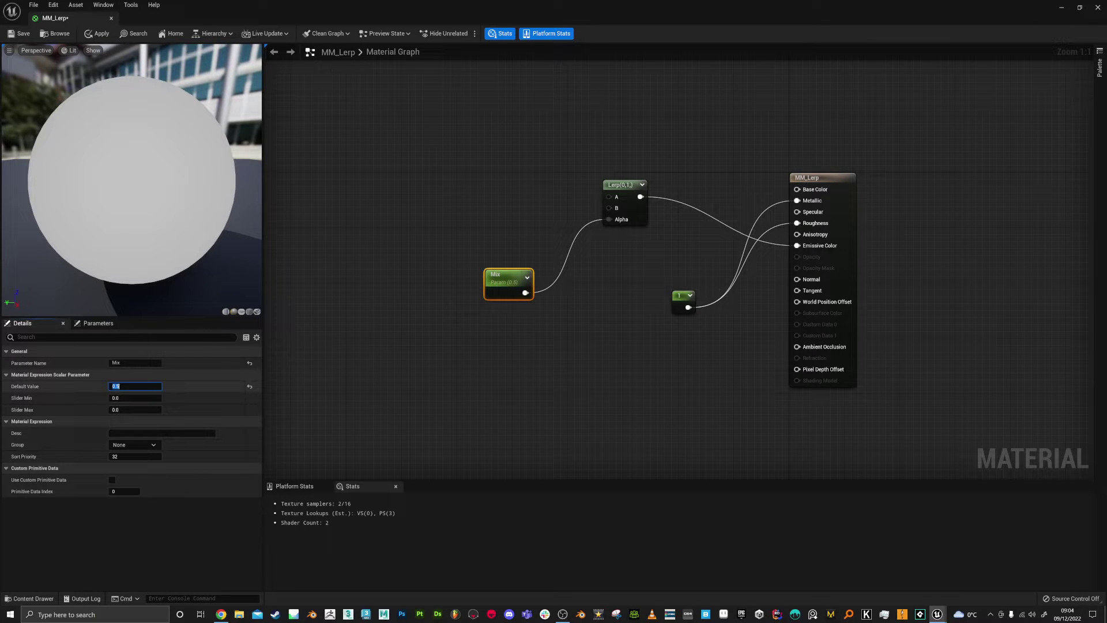
type("1")
key("Return")
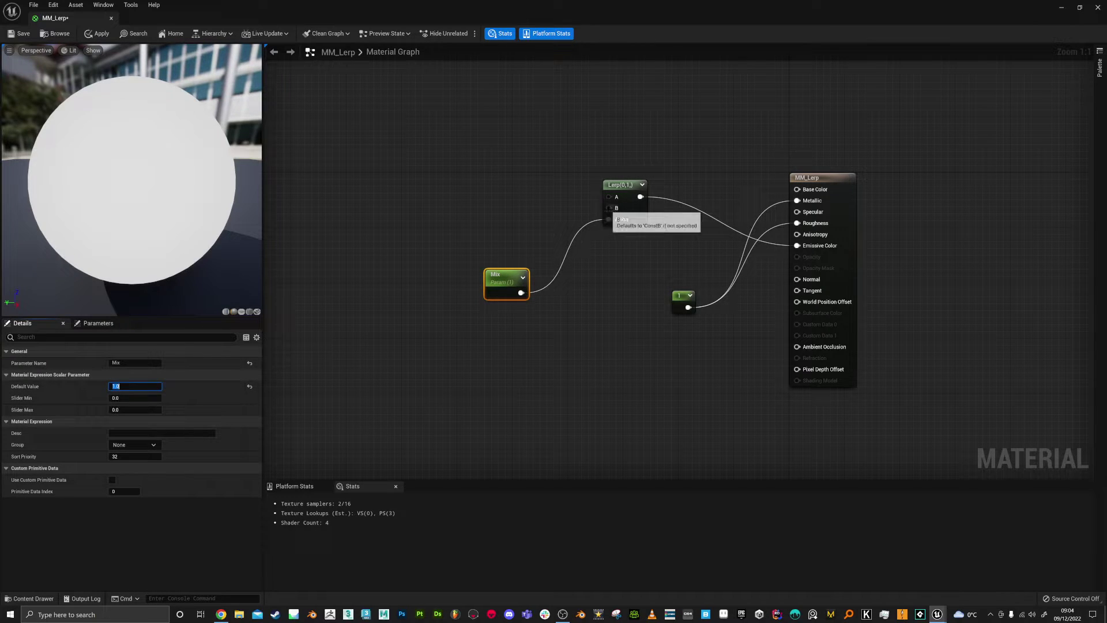
left_click(634, 190)
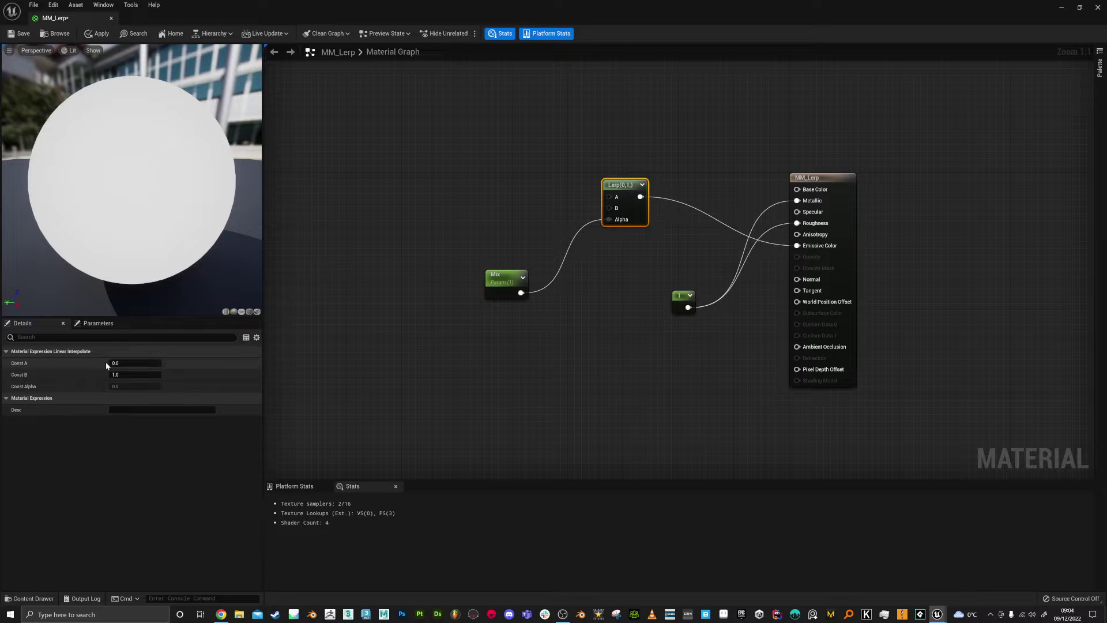
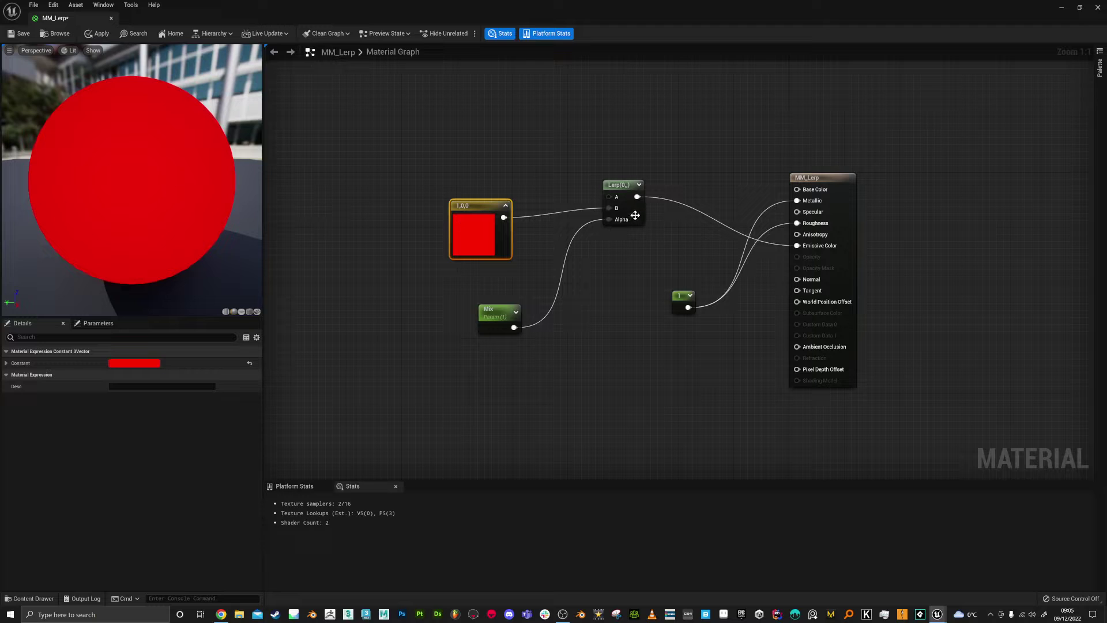
Step: Set the Mix parameter's default value to 0.5 and show the Lerp node's constant properties
left_click(495, 305)
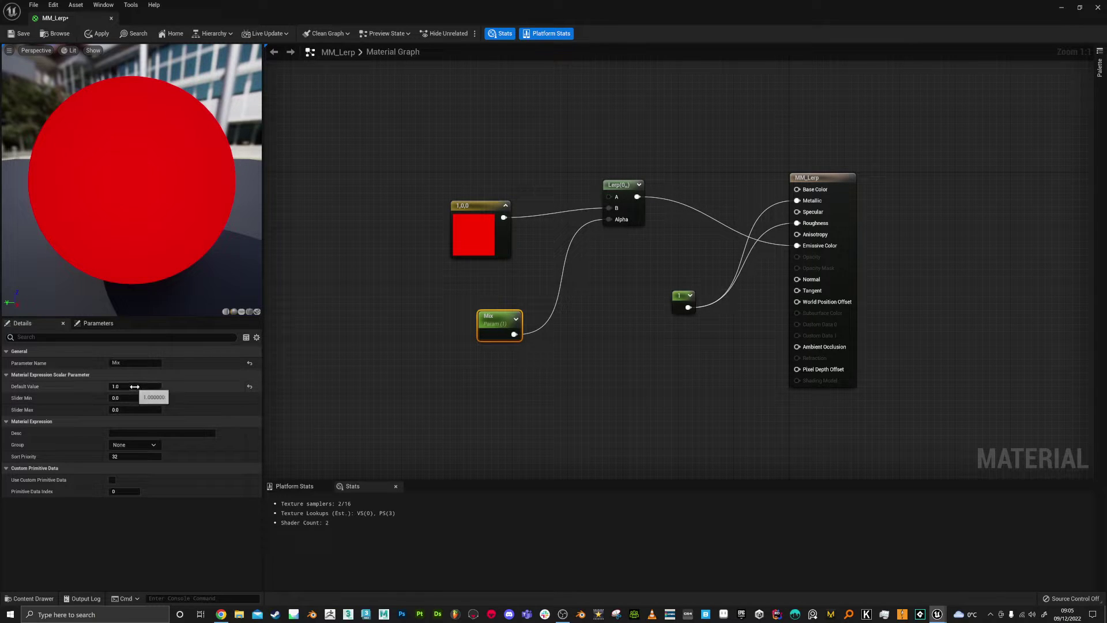
key("Return")
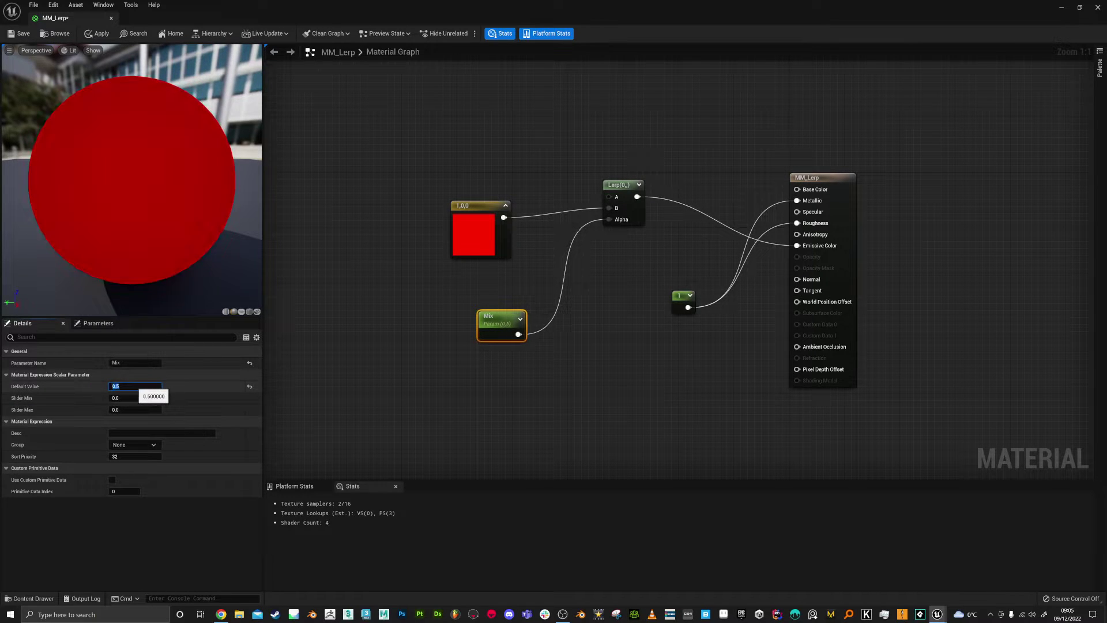
left_click(611, 193)
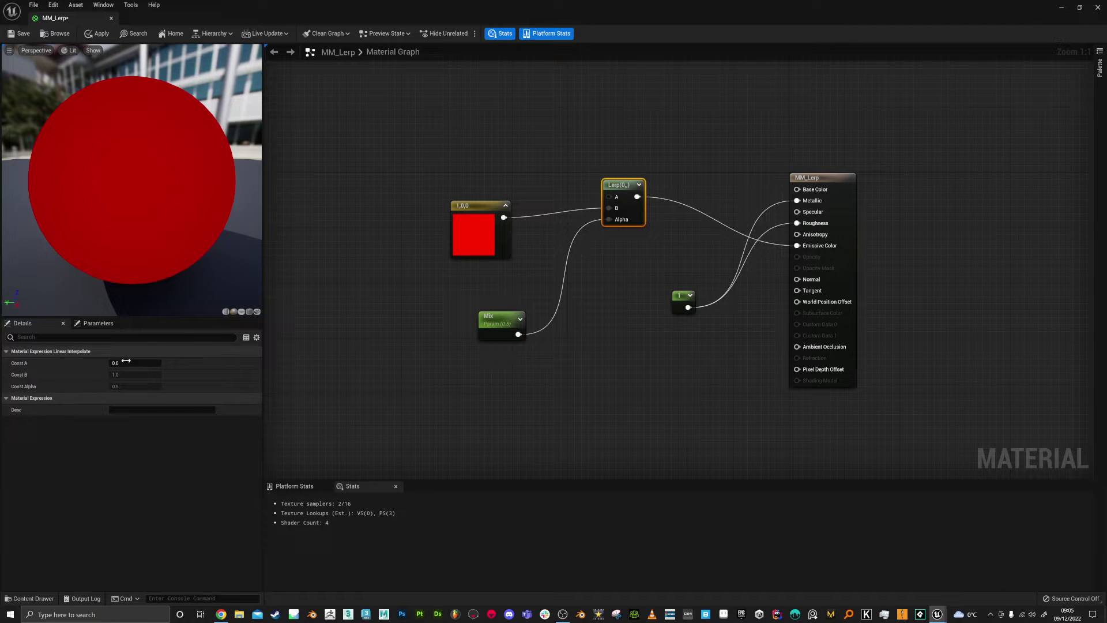
Step: Move the red constant vector node closer to the Lerp node, duplicate it and place the copy above the original
mouse_move(485, 227)
left_mouse_down()
mouse_move(477, 228)
mouse_move(500, 227)
left_mouse_up()
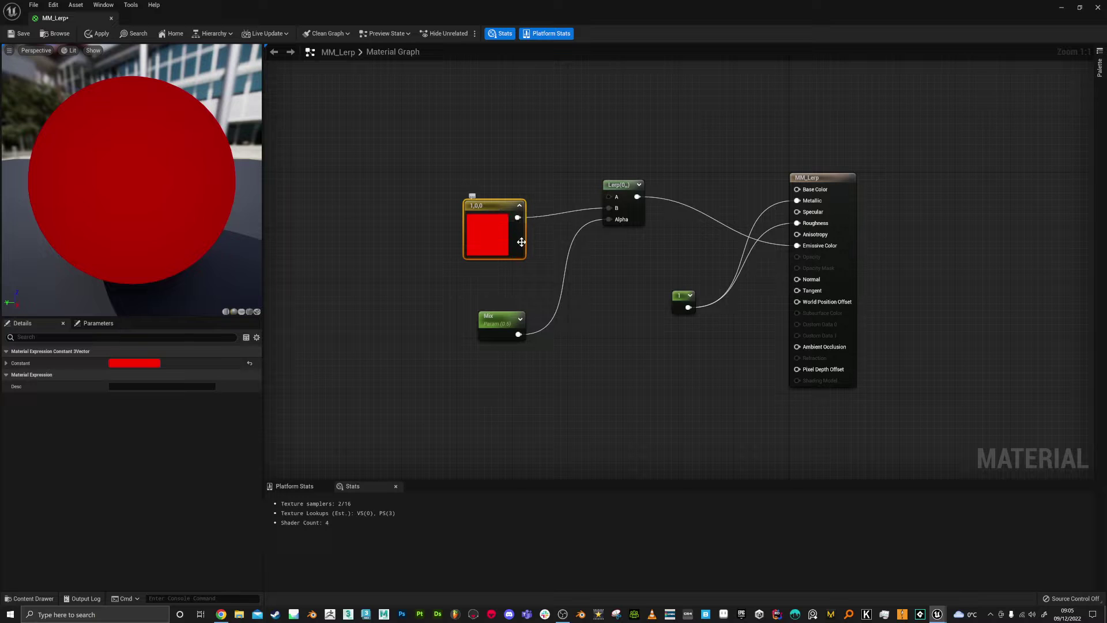
key("ctrl+d")
left_click_drag(539, 272, 480, 143)
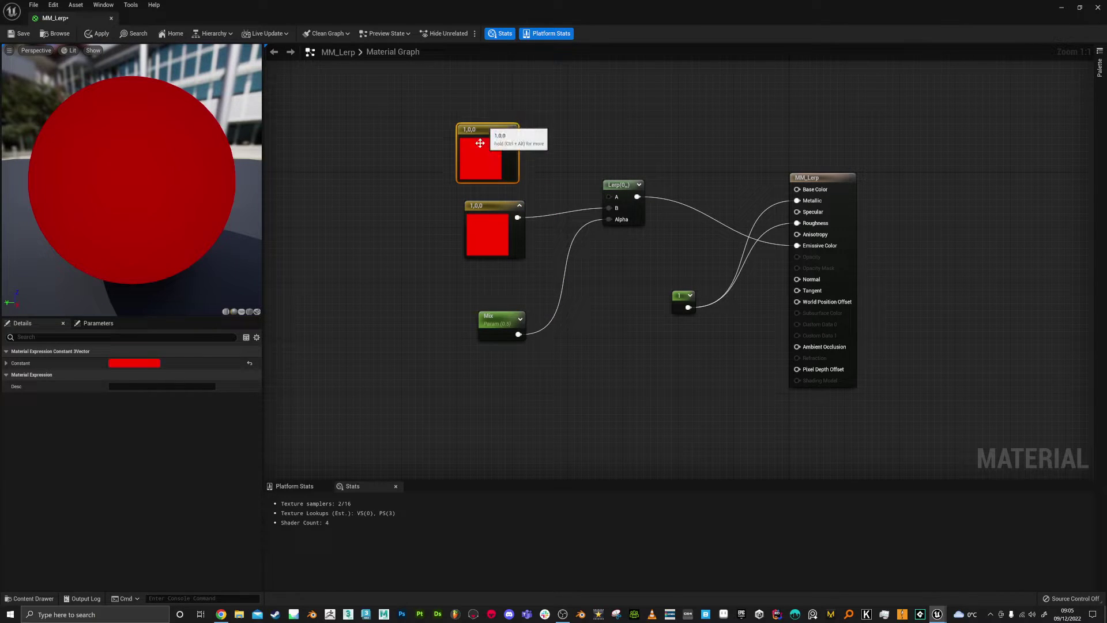
Step: Set the duplicated vector's colour to yellow with R 1.0, G about 0.771 and B 0.0, and connect it to the Lerp's A input
left_click(134, 362)
left_click_drag(219, 446, 224, 480)
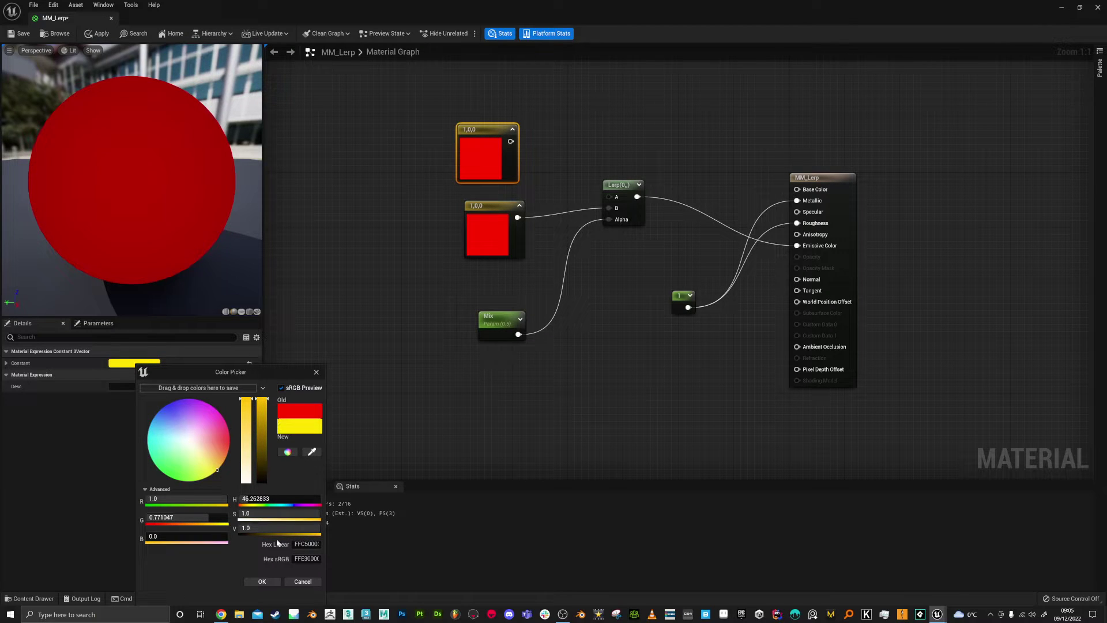
left_click(262, 581)
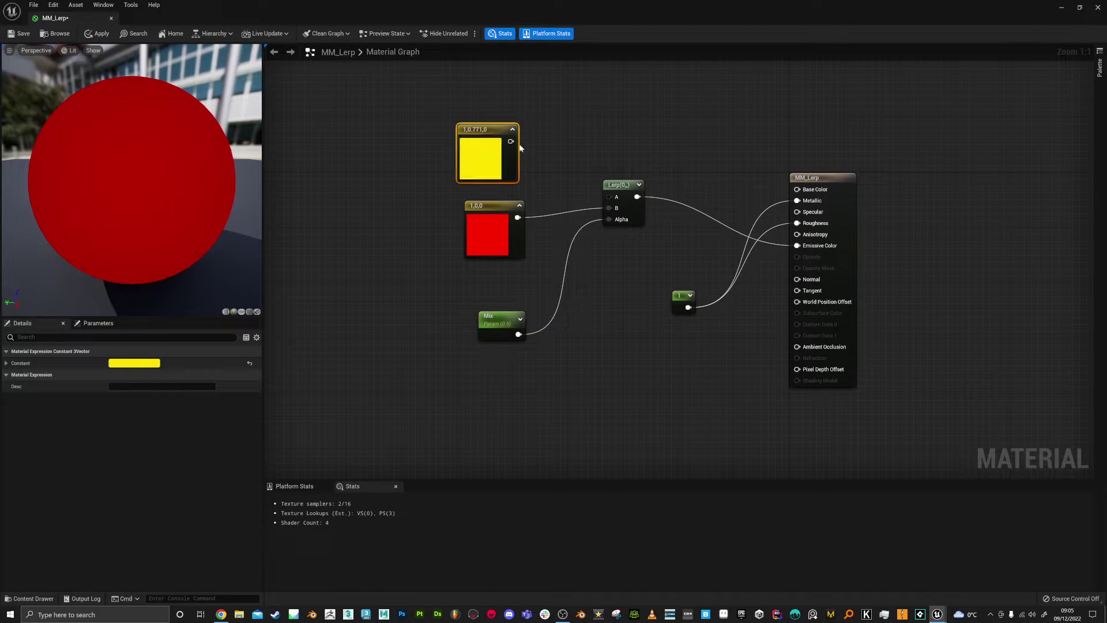
mouse_move(511, 142)
left_mouse_down()
mouse_move(620, 200)
mouse_move(504, 134)
left_mouse_up()
Step: Try a default value of 0 for the Mix parameter and set it to 1
left_click(502, 325)
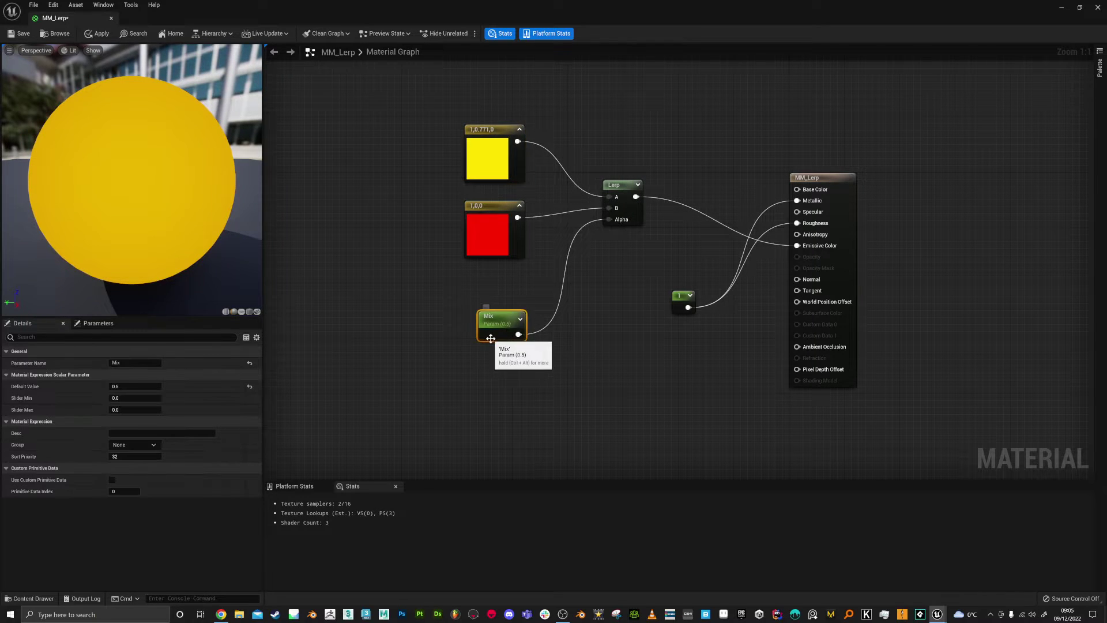
left_click(135, 386)
type("0")
key("Return")
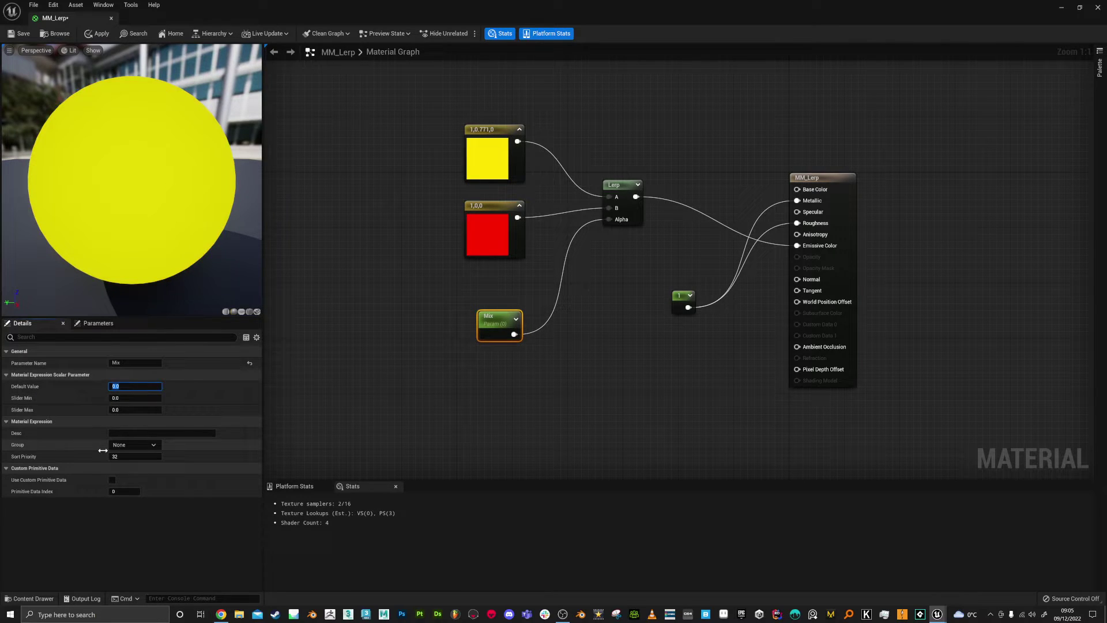
key("Return")
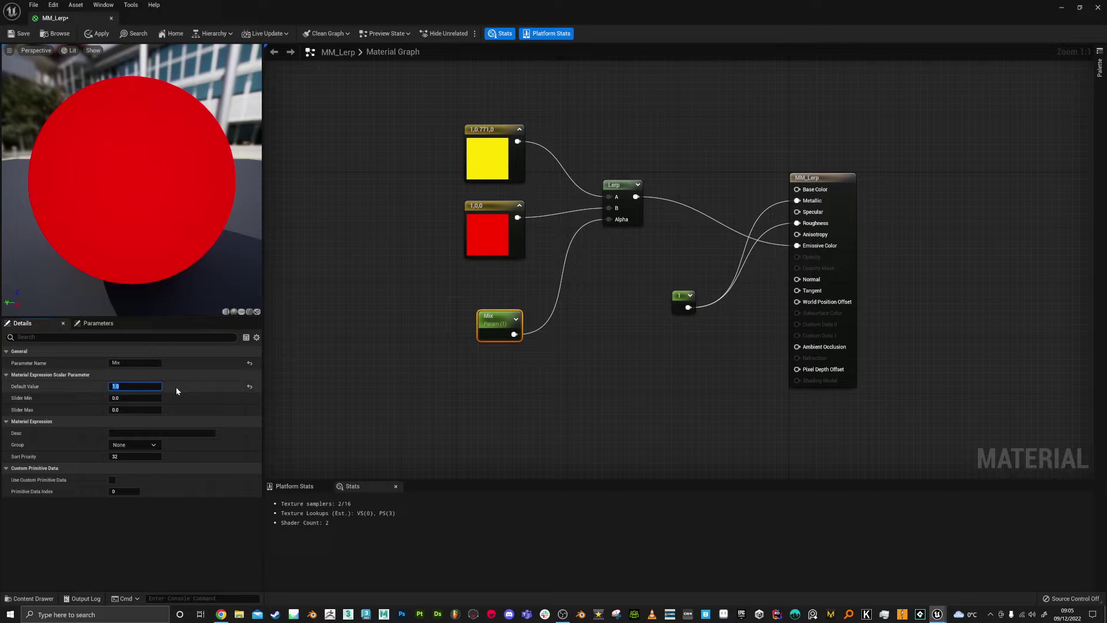
Step: Move the constant 1 node beside the material's Metallic and Roughness inputs and save the material
mouse_move(512, 314)
left_mouse_down()
mouse_move(489, 346)
mouse_move(525, 300)
mouse_move(508, 312)
left_mouse_up()
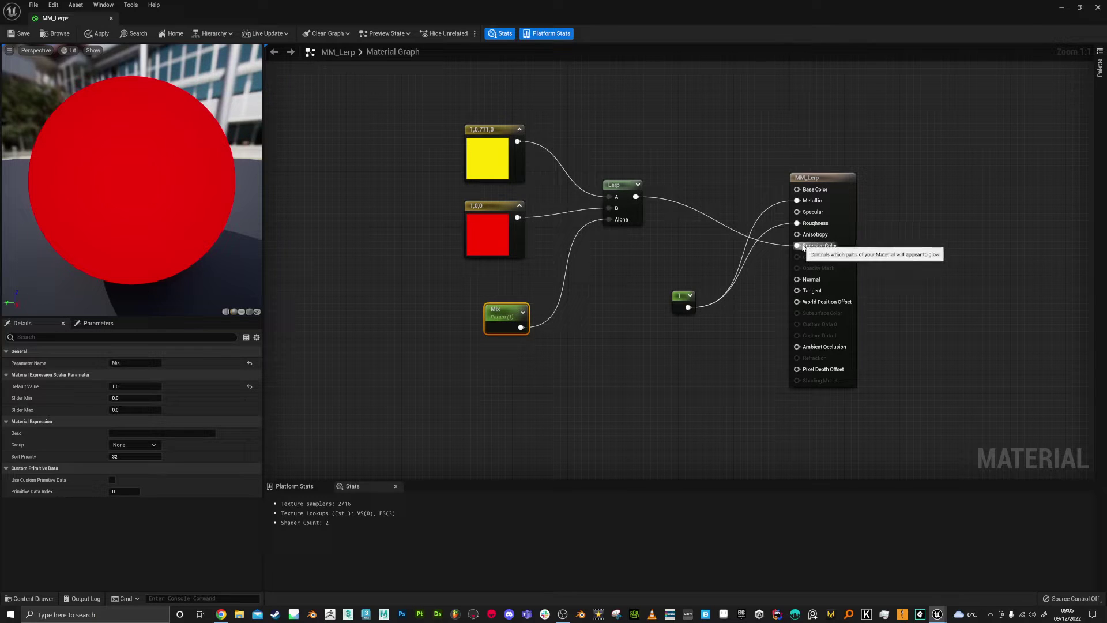
left_click_drag(688, 302, 795, 228)
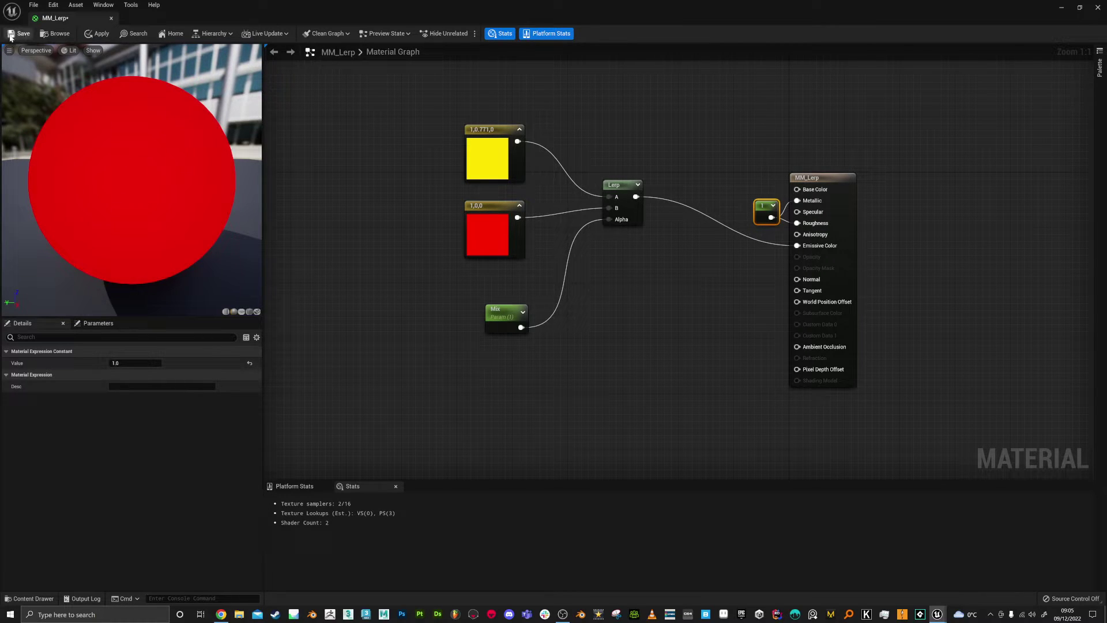
key("ctrl+s")
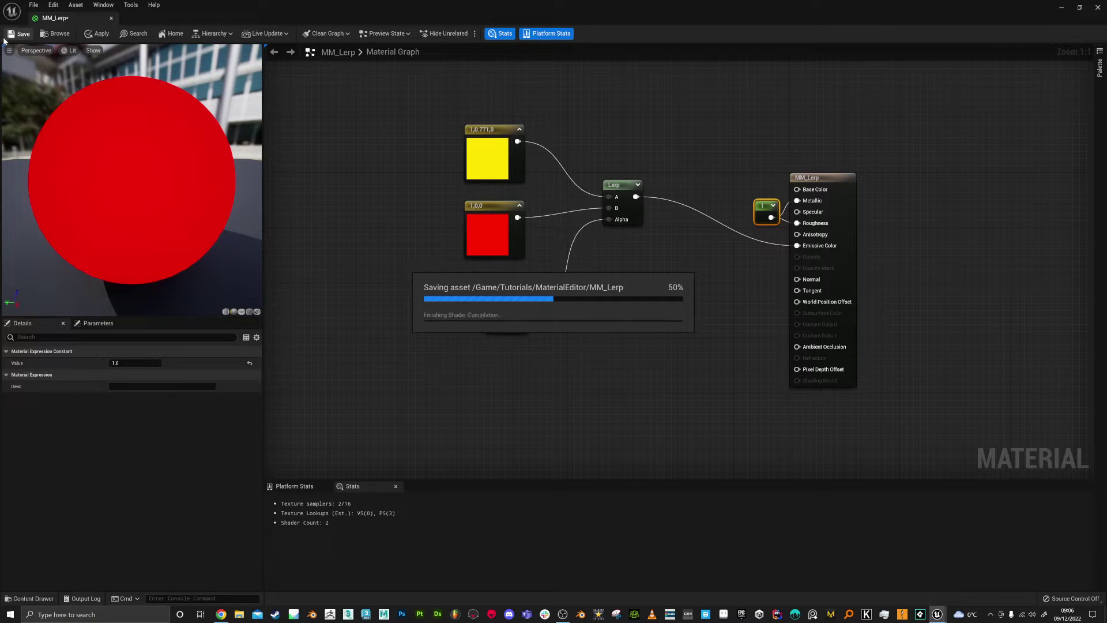
Step: Convert the red constant vector to a parameter and move the Mix node down clear of it
left_click_drag(505, 306, 490, 302)
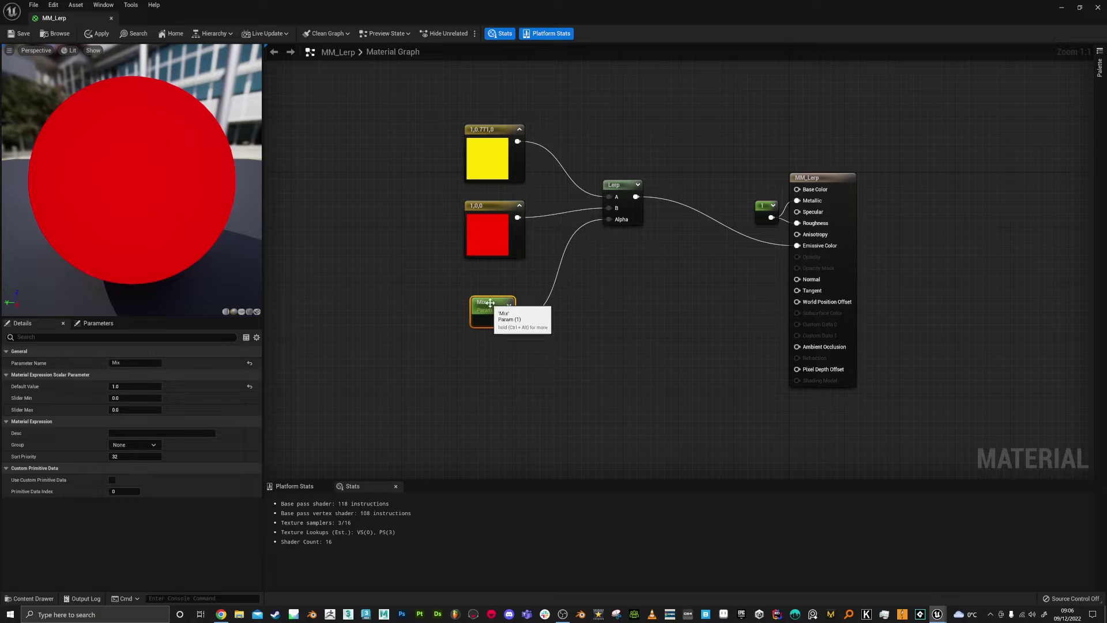
left_click(491, 207)
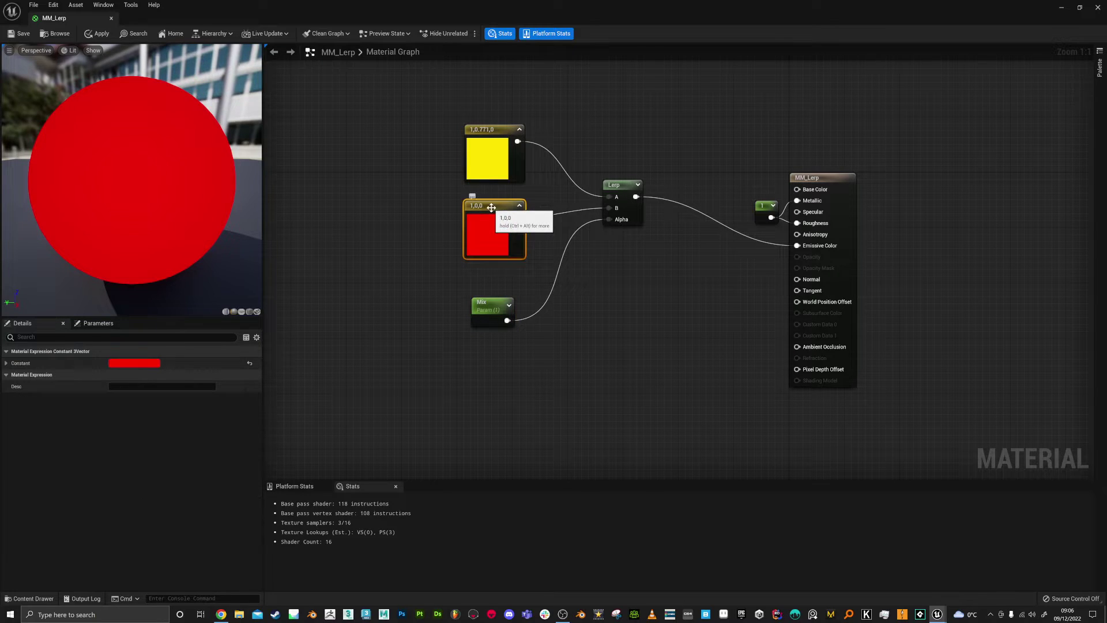
left_click(491, 130)
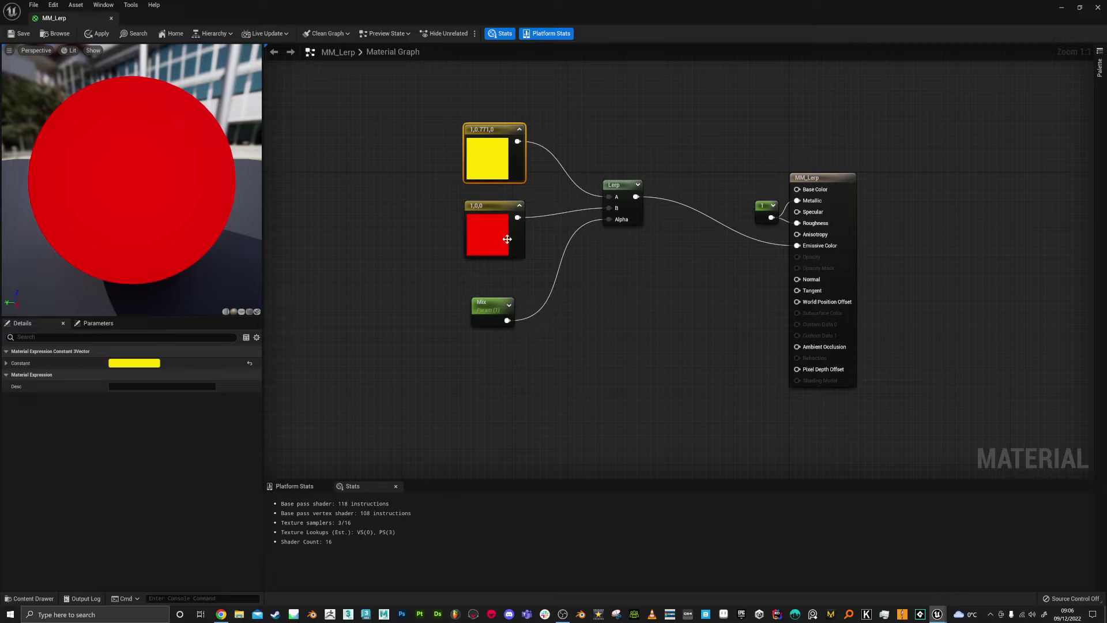
right_click(489, 206)
left_click(518, 226)
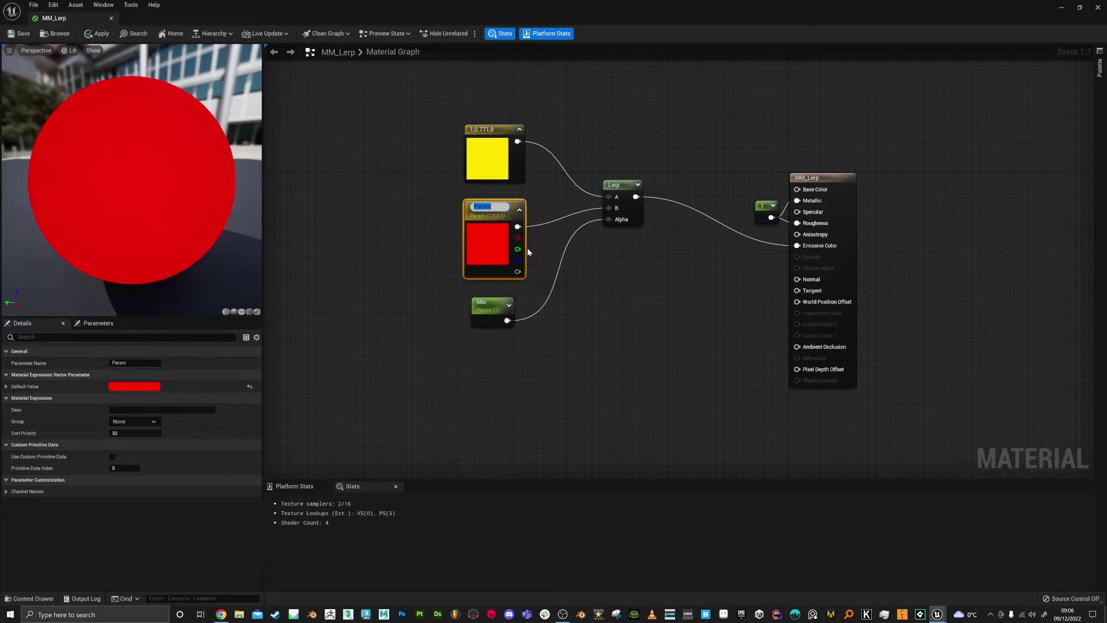
left_click(485, 309)
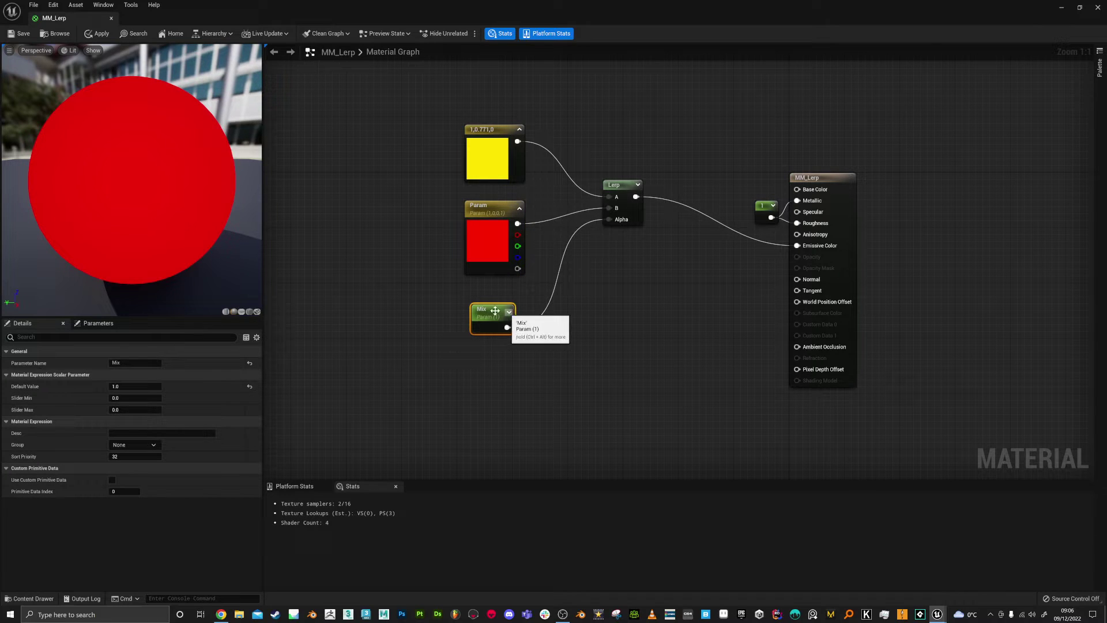
left_click_drag(489, 316, 489, 316)
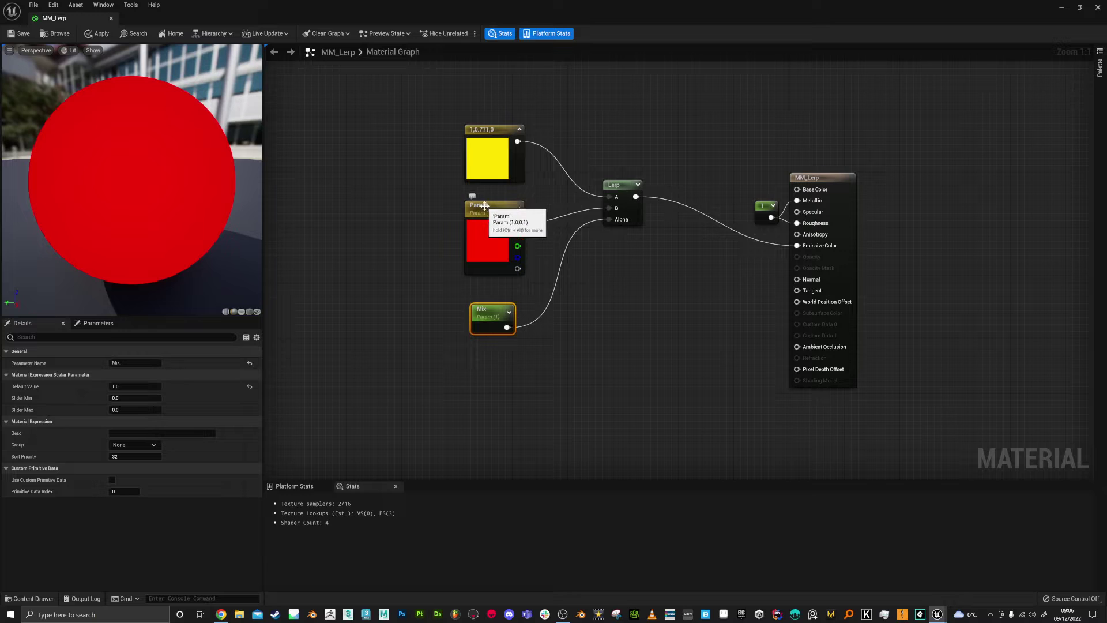
left_click(484, 206)
left_click(489, 314)
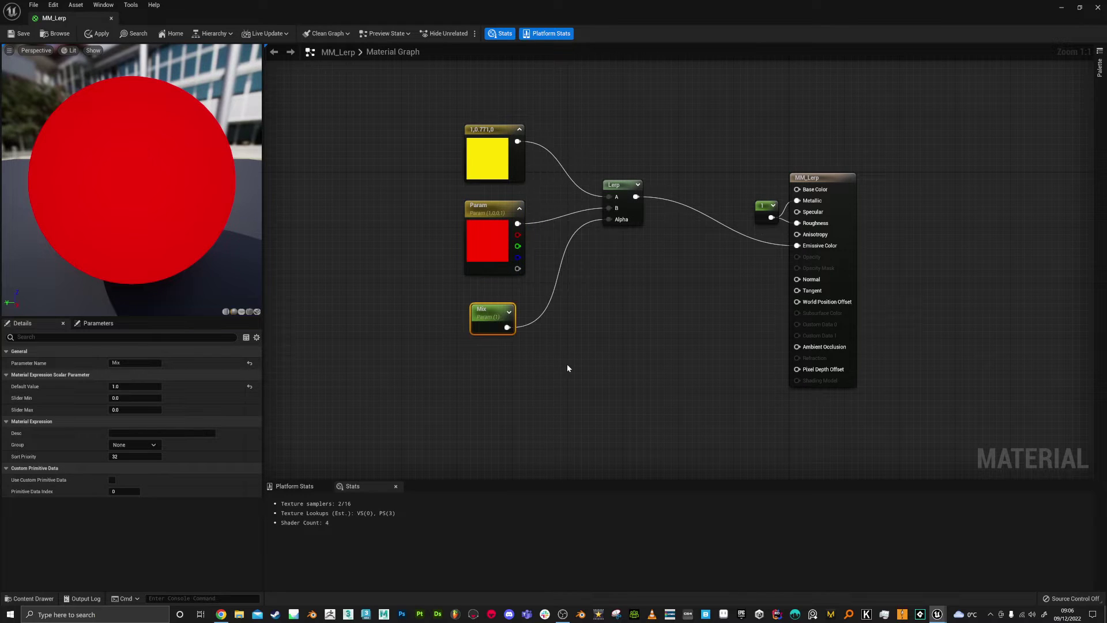
left_click(583, 335)
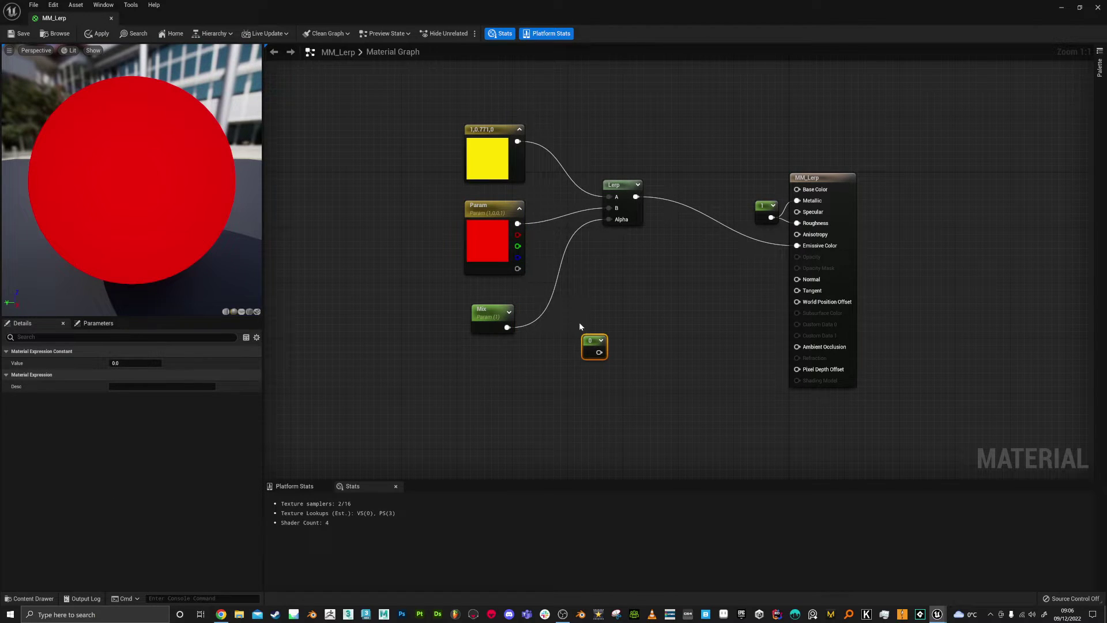
key("Delete")
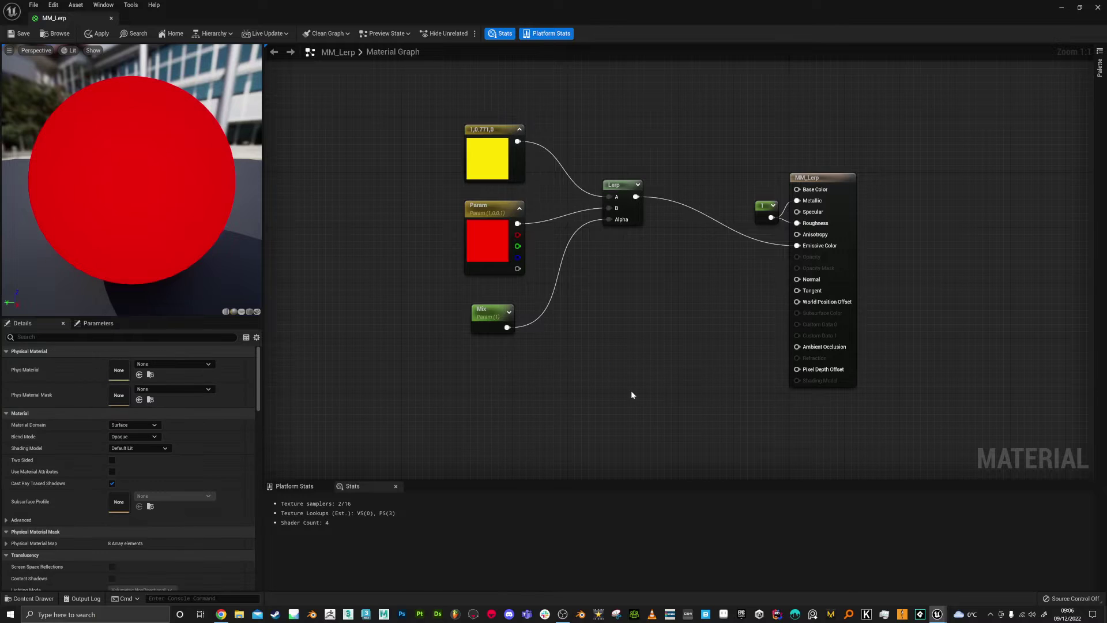
left_click(504, 320)
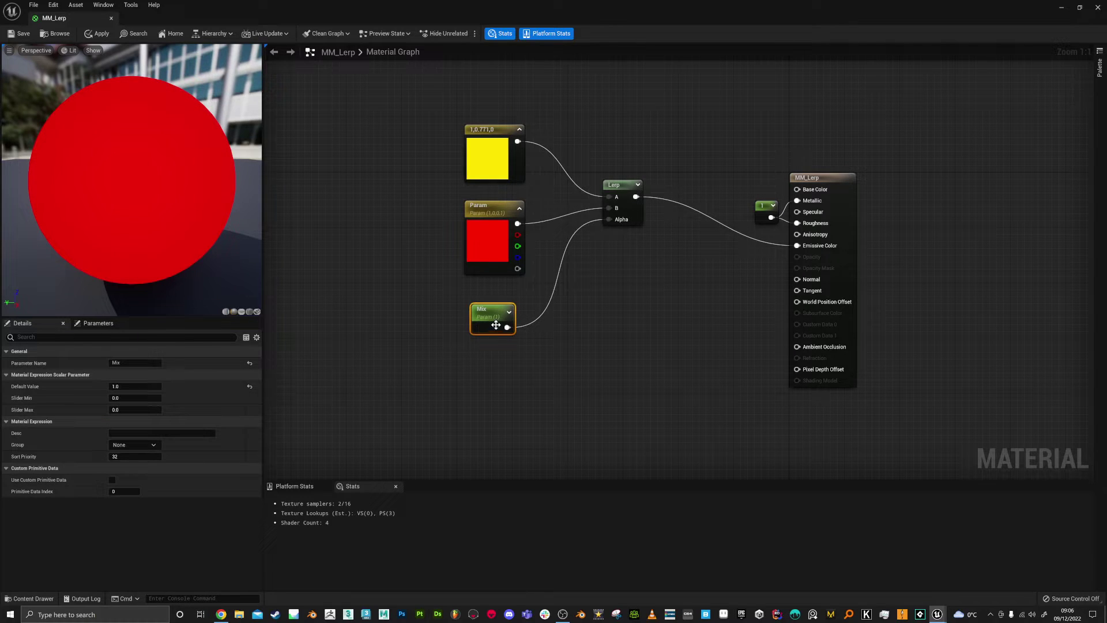
Step: Rename the red vector parameter as Colour2
left_click(501, 246)
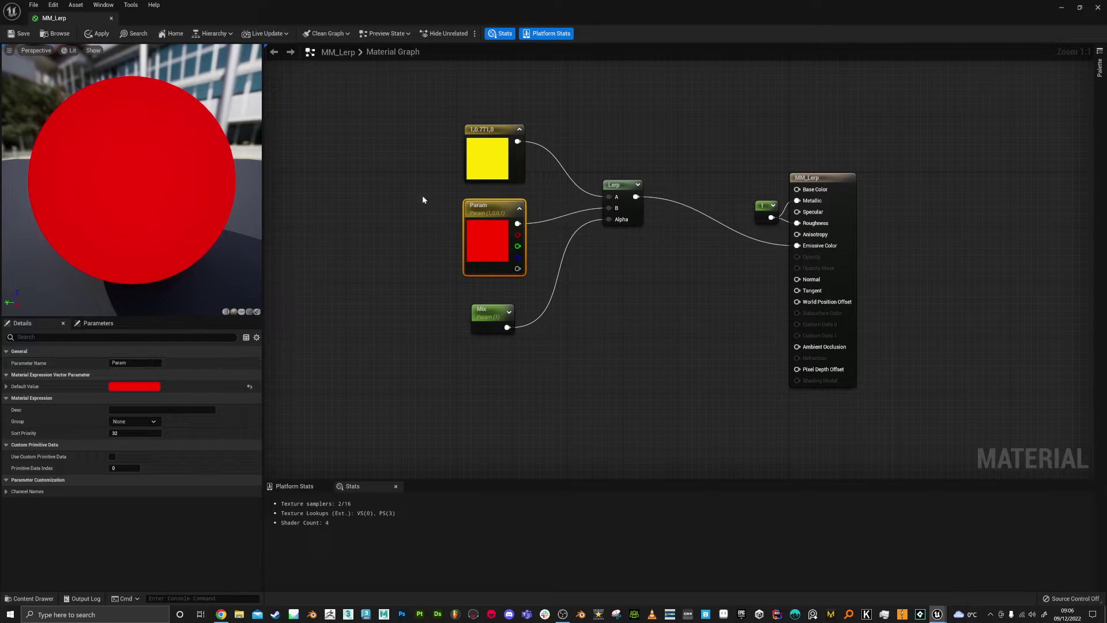
left_click(130, 362)
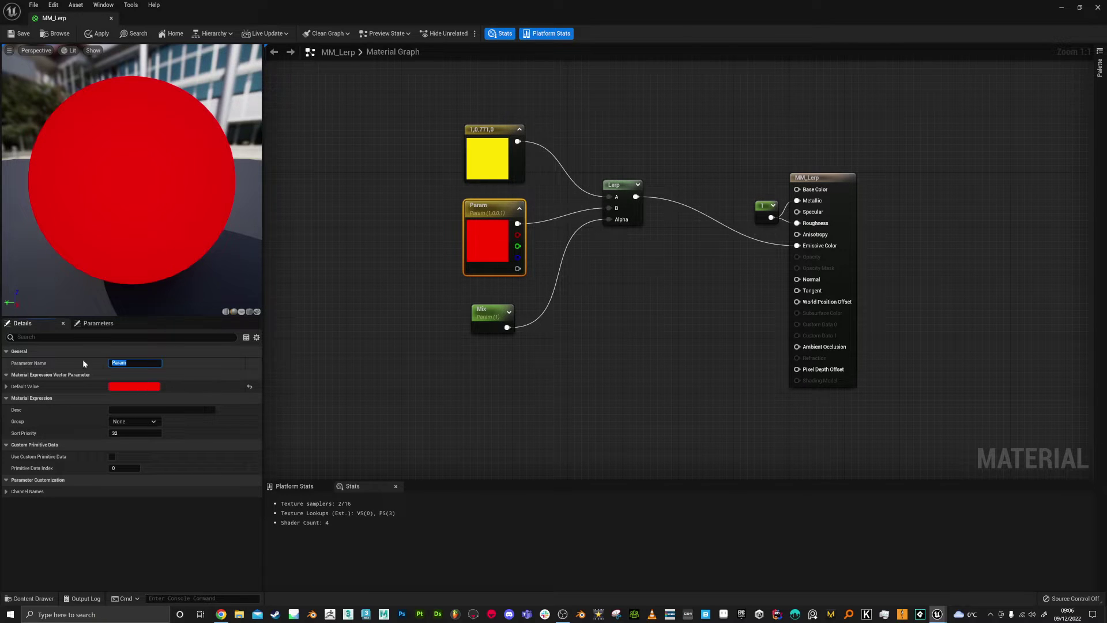
type("Colour2")
key("Return")
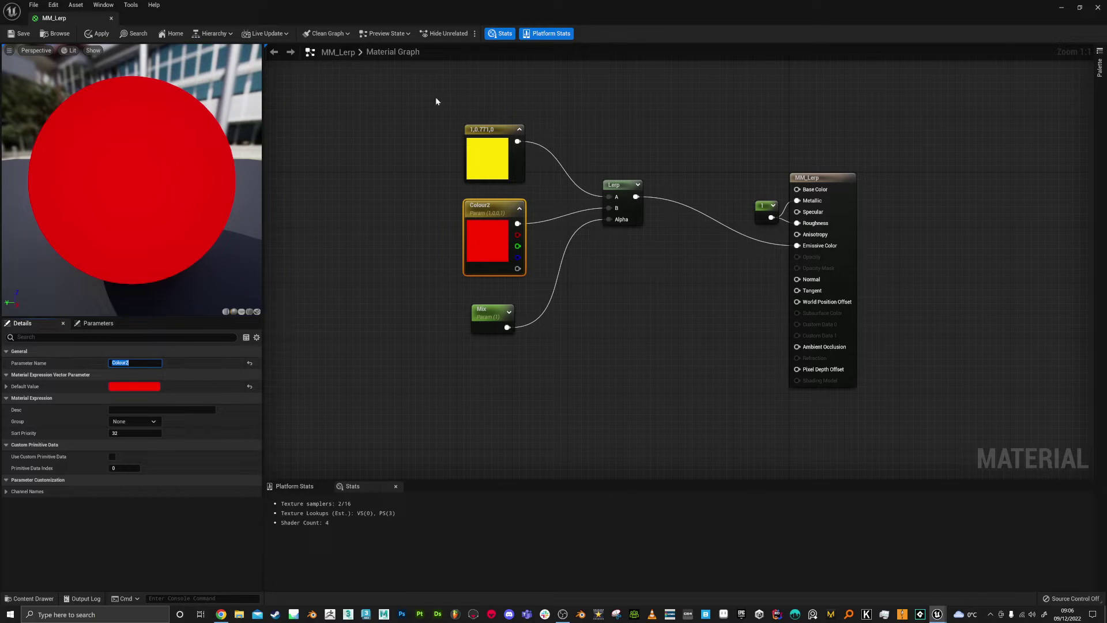
Step: Convert the yellow constant vector to a parameter named Colour1
left_click(475, 129)
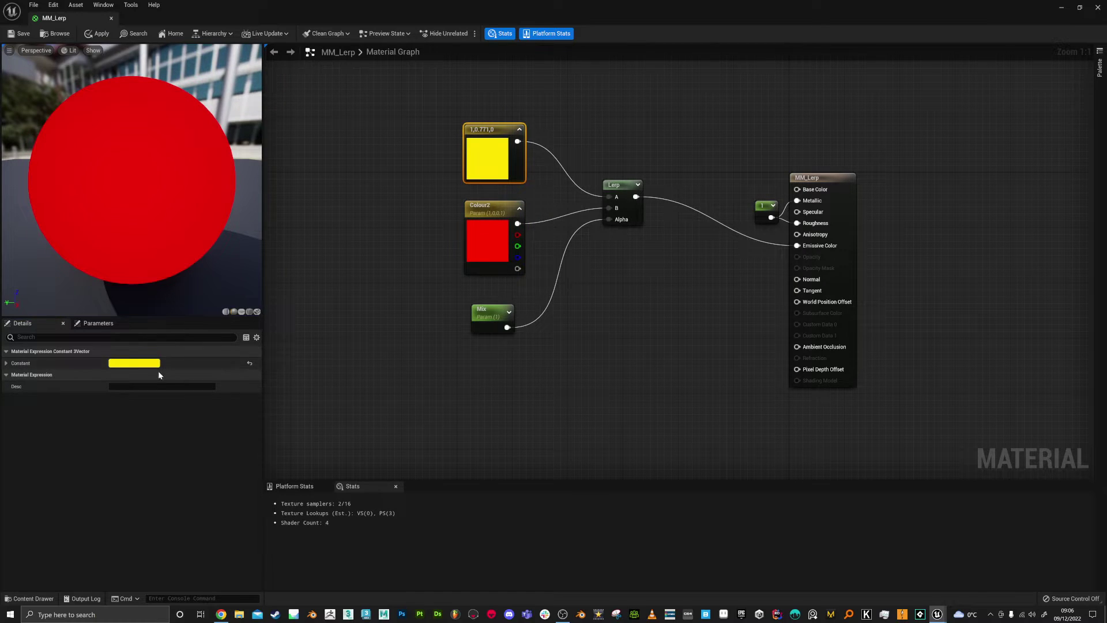
right_click(484, 132)
left_click(523, 146)
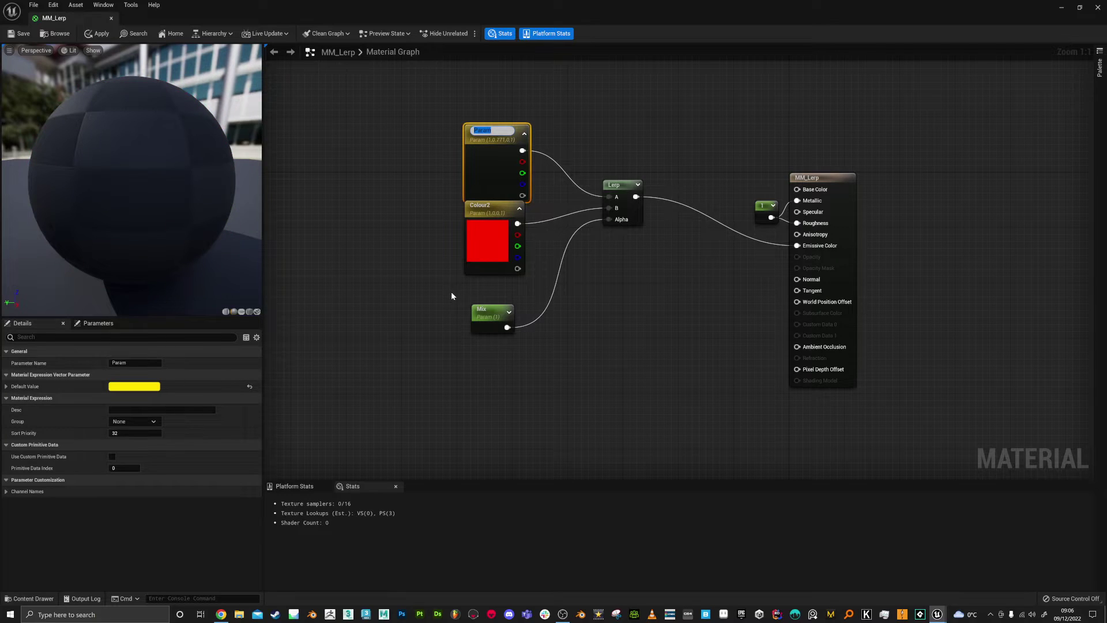
type("Colour1")
key("Return")
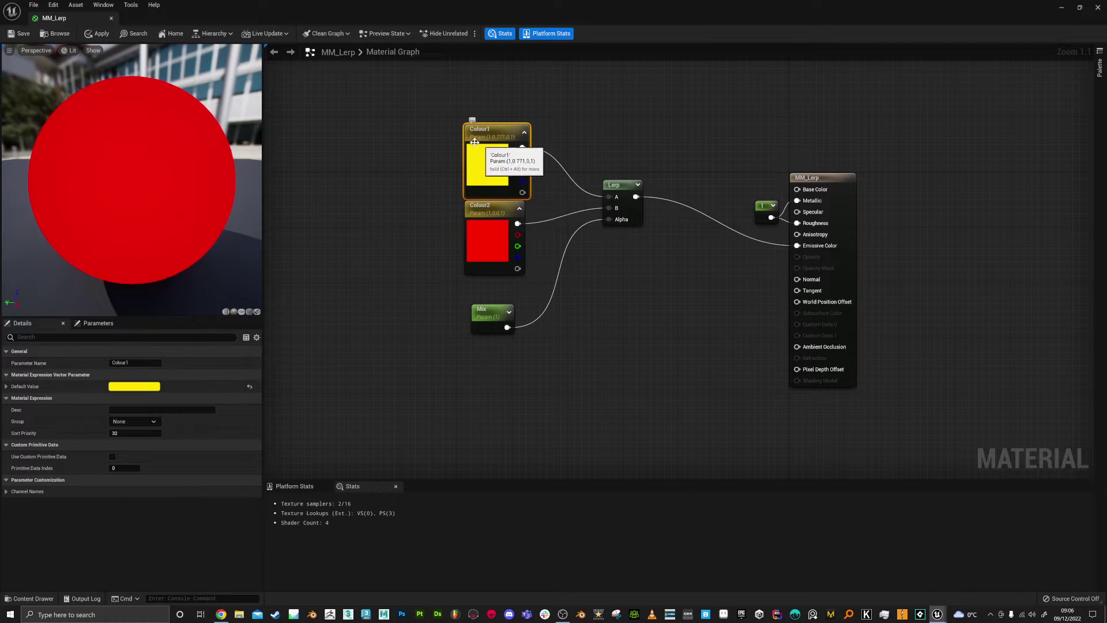
Step: Shift the constant 1 node slightly away from the material node and save the material
left_click(488, 216)
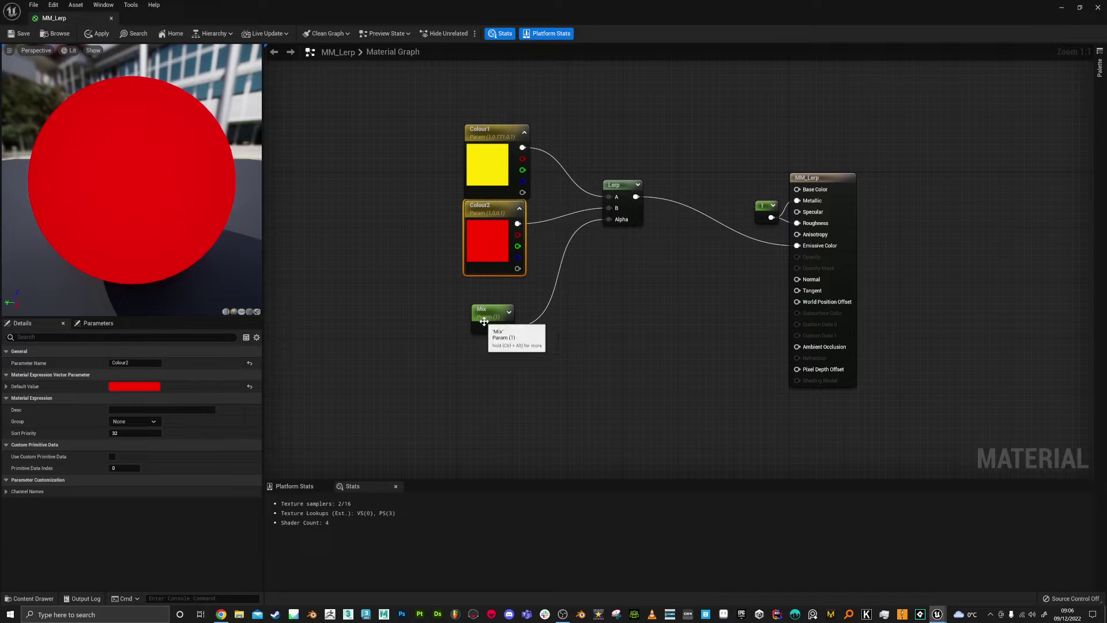
mouse_move(764, 211)
left_mouse_down()
mouse_move(728, 189)
mouse_move(755, 203)
left_mouse_up()
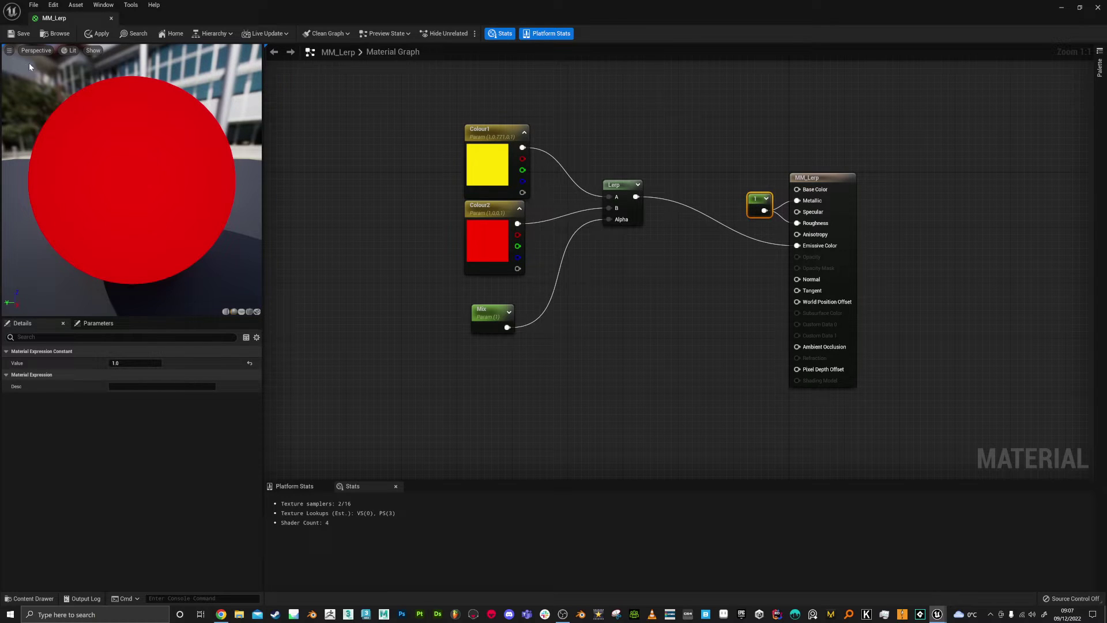
left_click(20, 34)
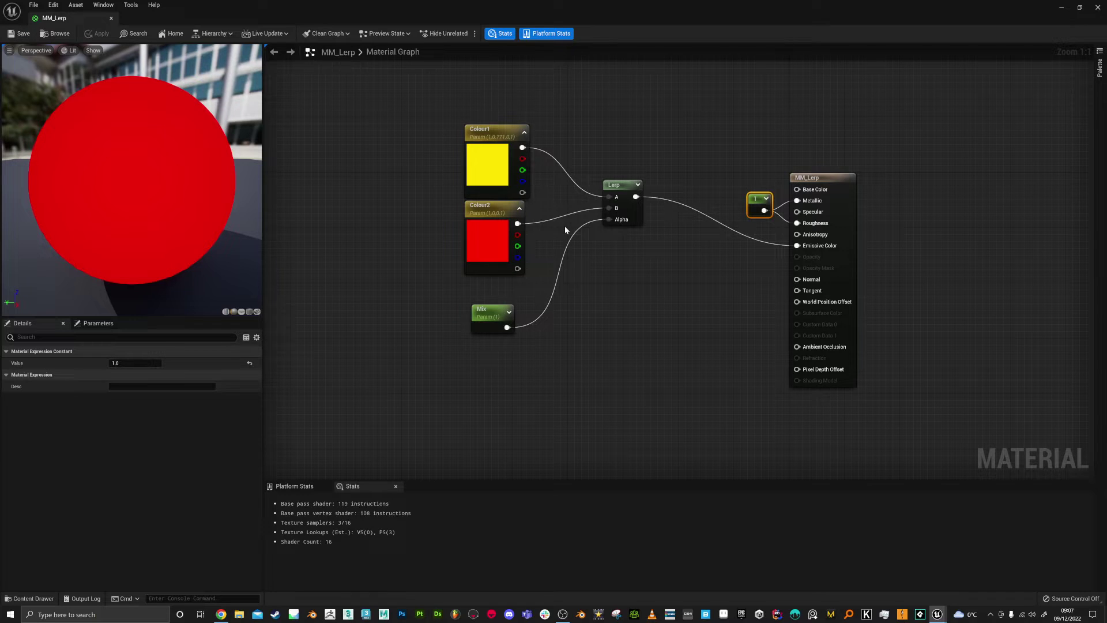
right_click(757, 202)
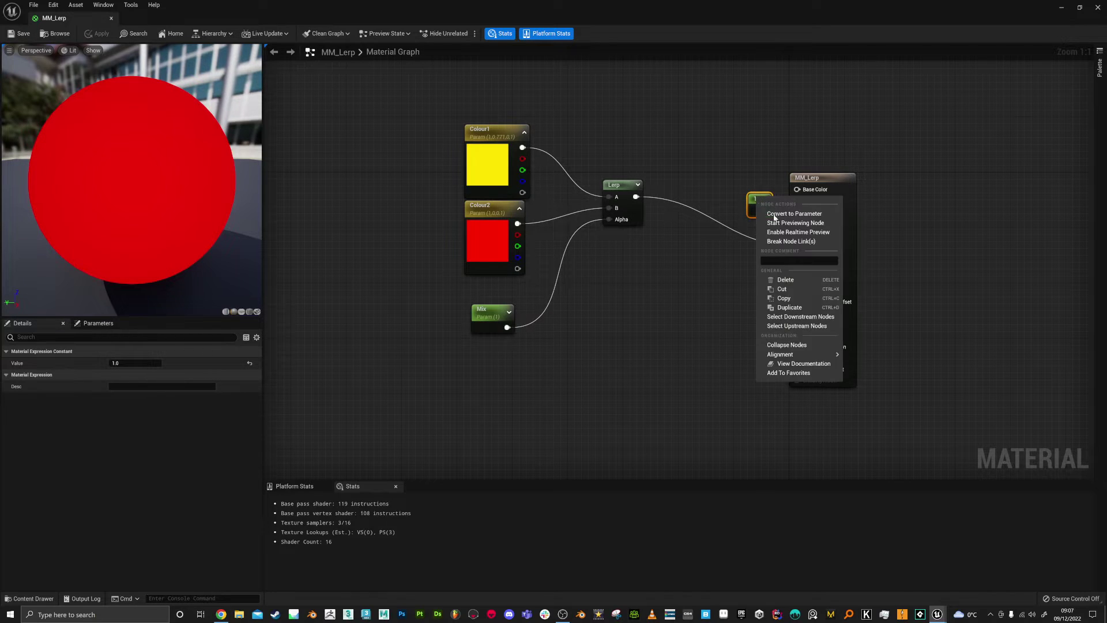
left_click(706, 244)
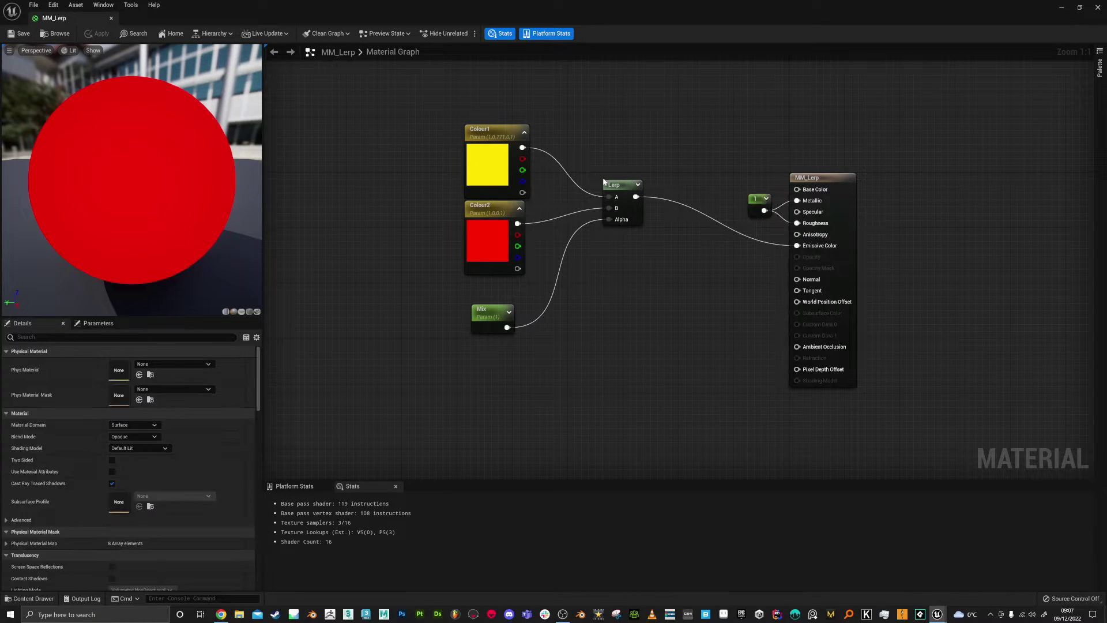
Step: Close the material editor and create a material instance of MM_Lerp named Mi_Test1
left_click(111, 18)
right_click(161, 470)
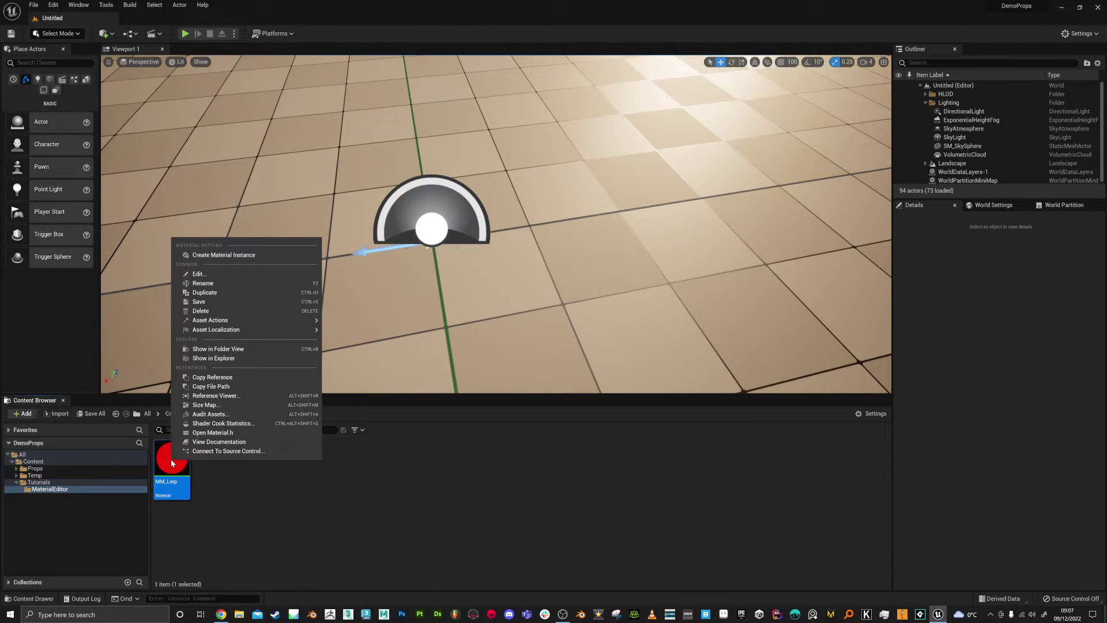
left_click(207, 253)
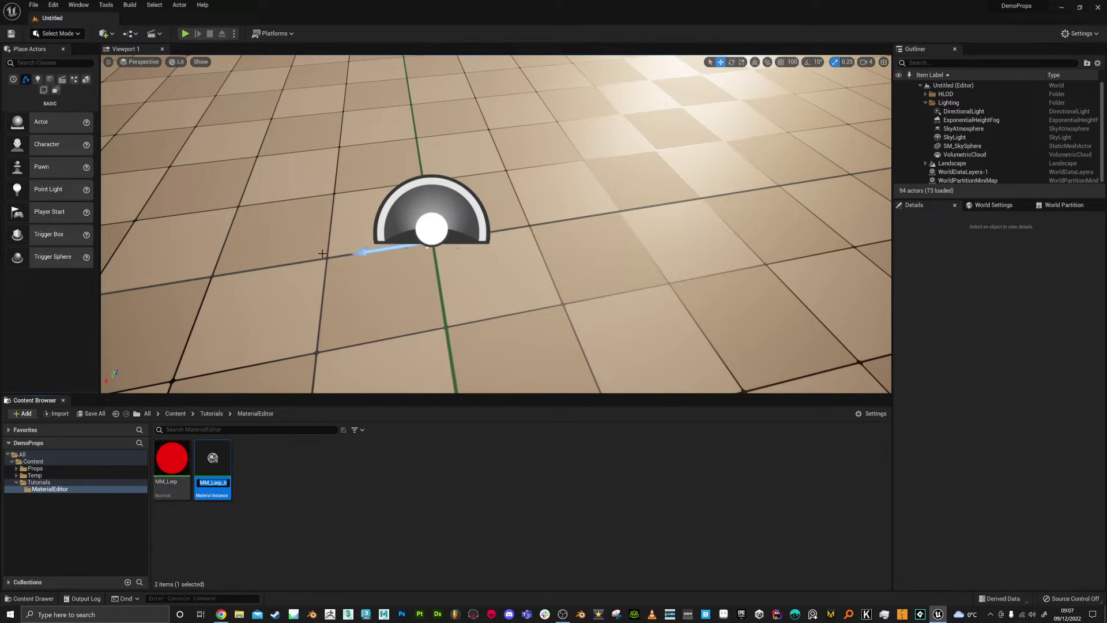
type("MI")
type("_Test1")
key("Return")
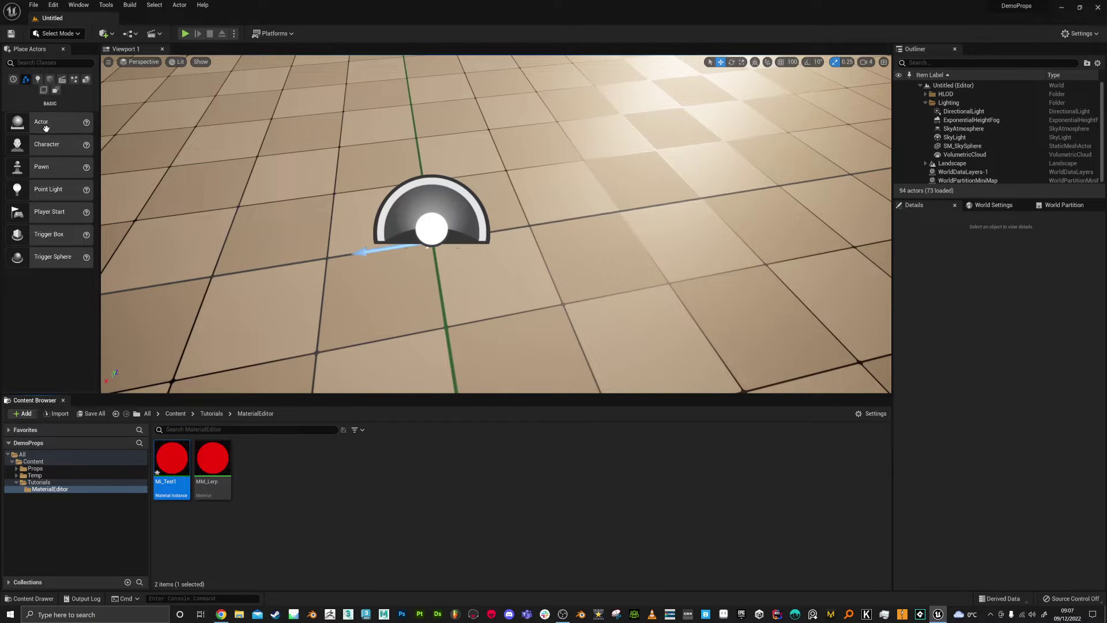
Step: Place a sphere raised about 53 units above the floor, with the Mi_Test1 material instance applied to it
left_click(50, 79)
left_click_drag(24, 144, 562, 226)
left_click_drag(172, 464, 579, 254)
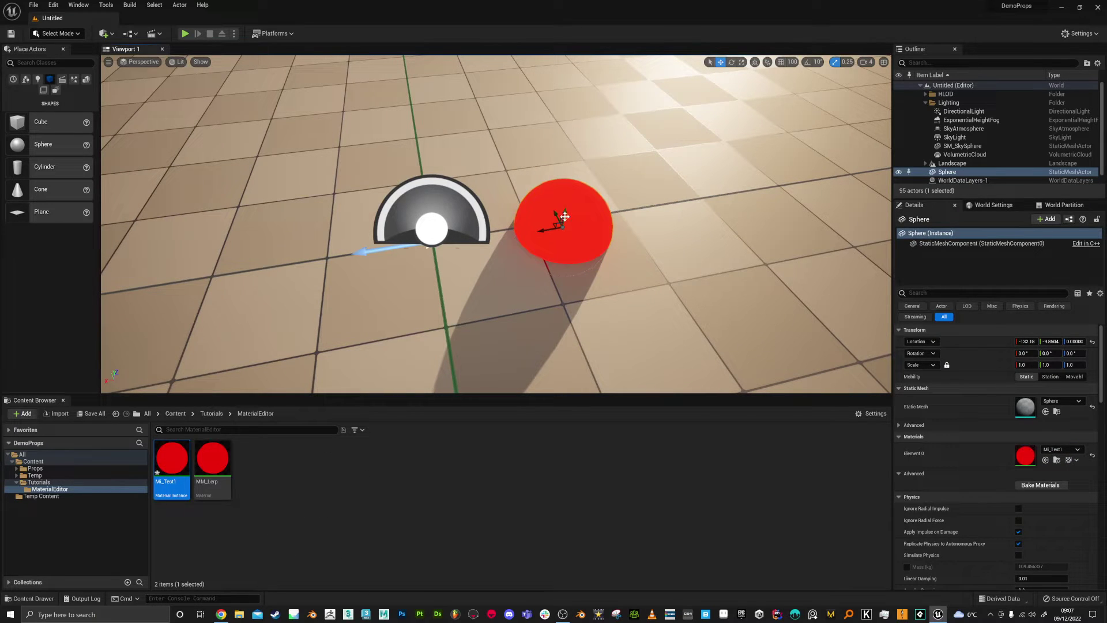
left_click_drag(565, 216, 582, 169)
right_click_drag(582, 167, 763, 351)
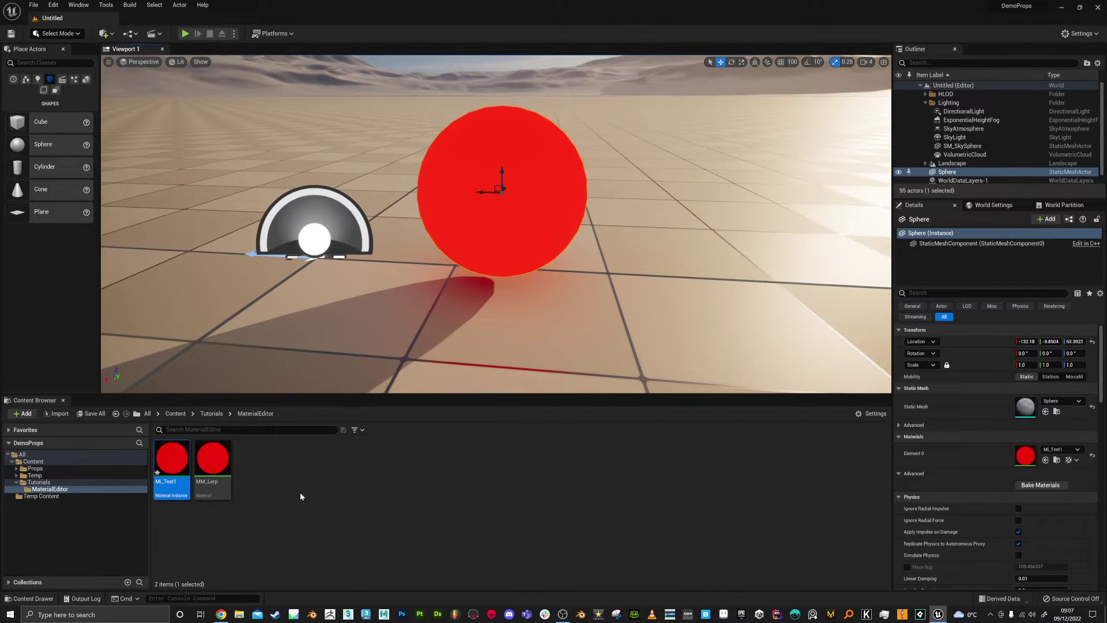
Step: Open Mi_Test1 in a smaller window beside the sphere in the level and widen its details area
double_click(170, 461)
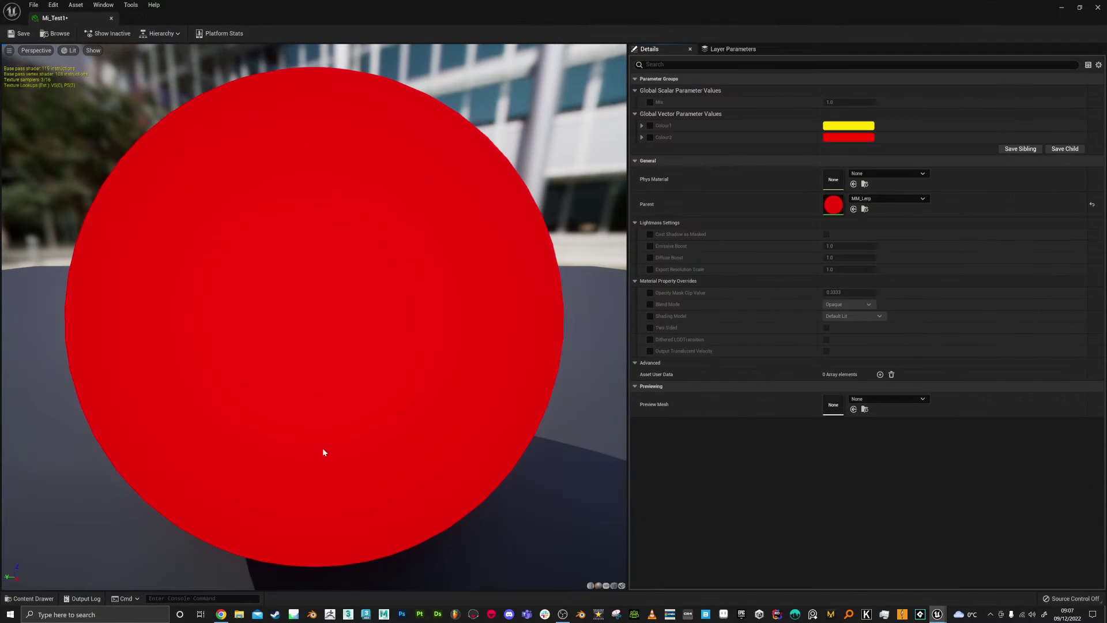
left_click(1081, 7)
left_click_drag(751, 59, 846, 75)
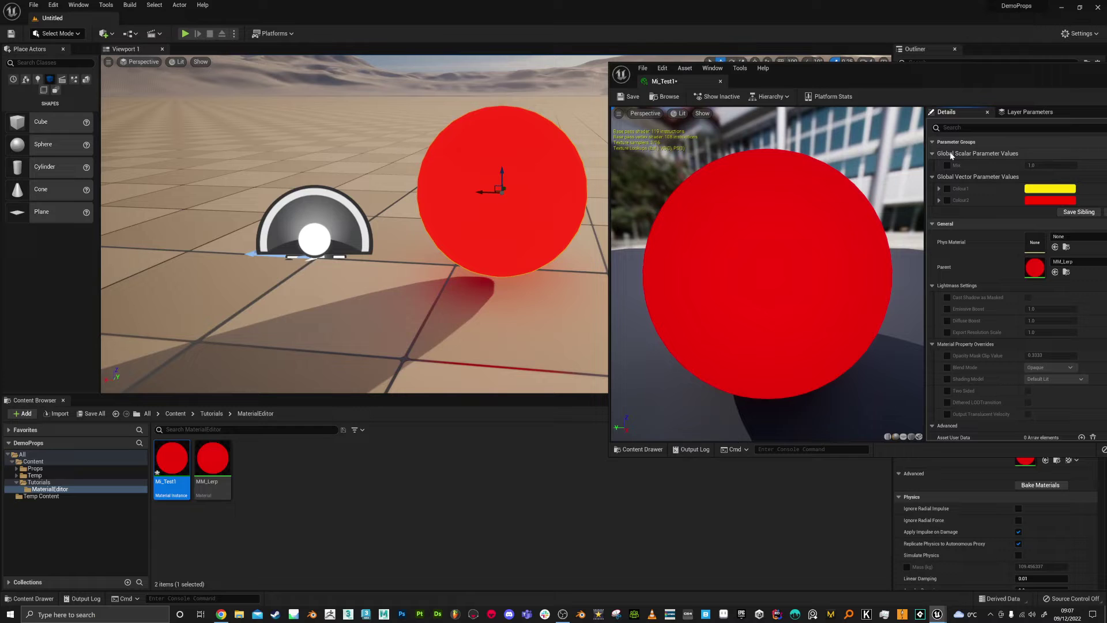
left_click_drag(925, 175, 810, 174)
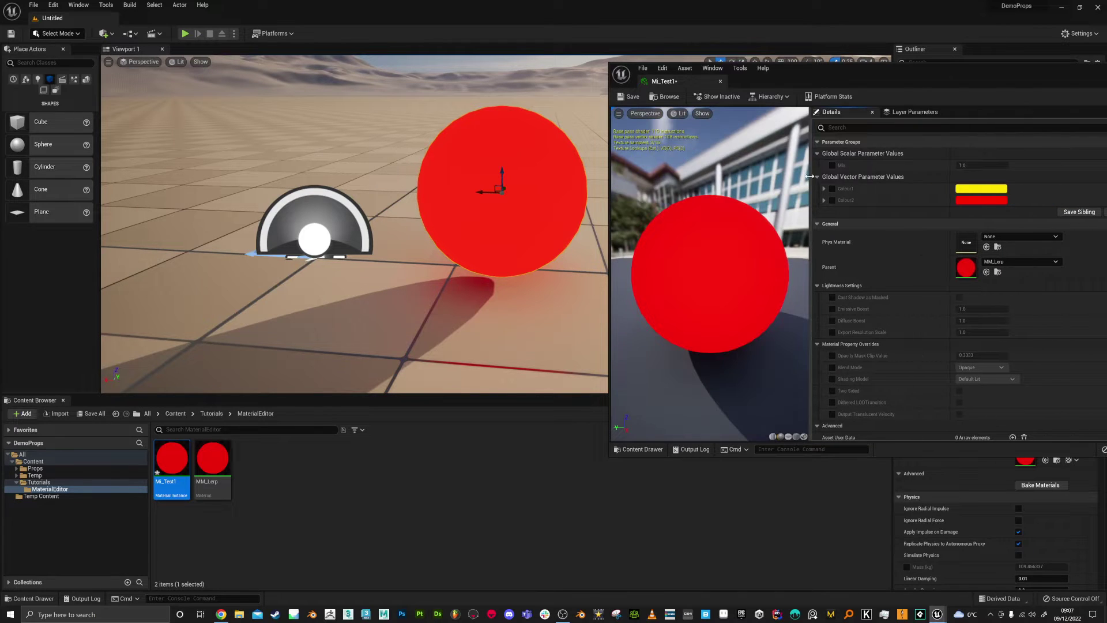
Step: Override the Mix parameter in Mi_Test1 and lower it to about -0.93
left_click(832, 165)
left_click_drag(959, 164, 882, 165)
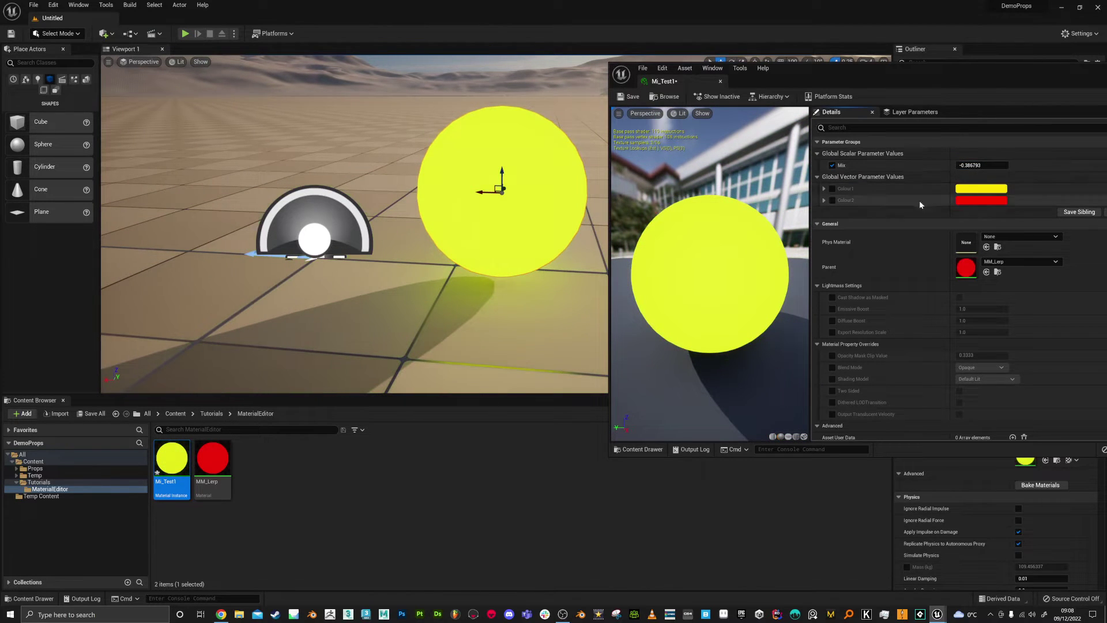
mouse_move(979, 166)
left_mouse_down()
mouse_move(1003, 166)
mouse_move(980, 165)
left_mouse_up()
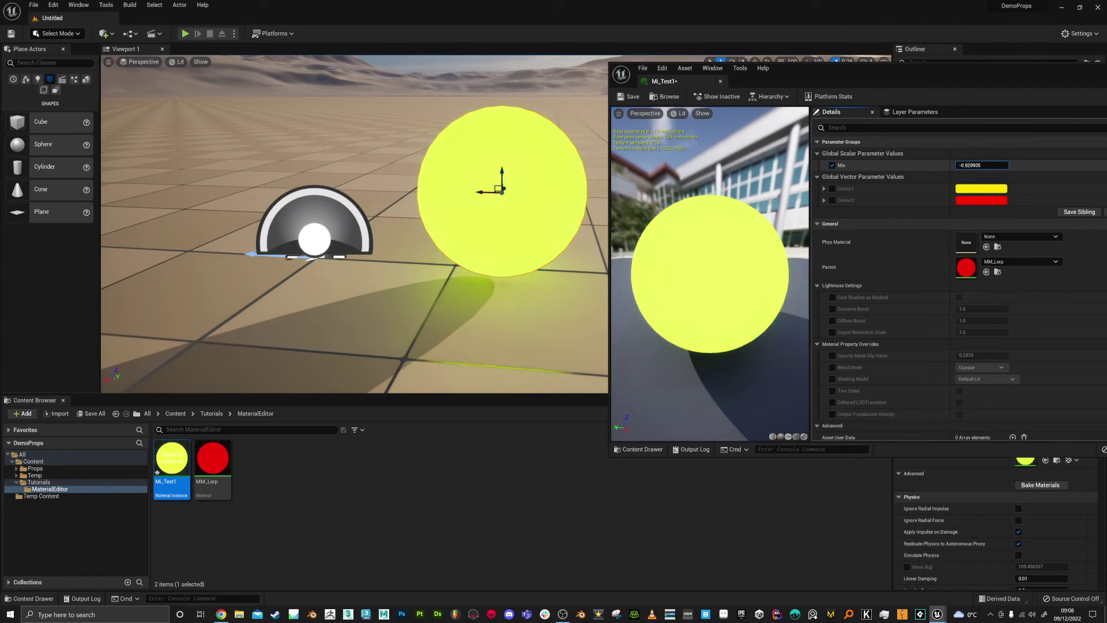
Step: Override Colour1 in Mi_Test1 with a fully saturated blue, hex sRGB 0064FFFF
left_click(832, 190)
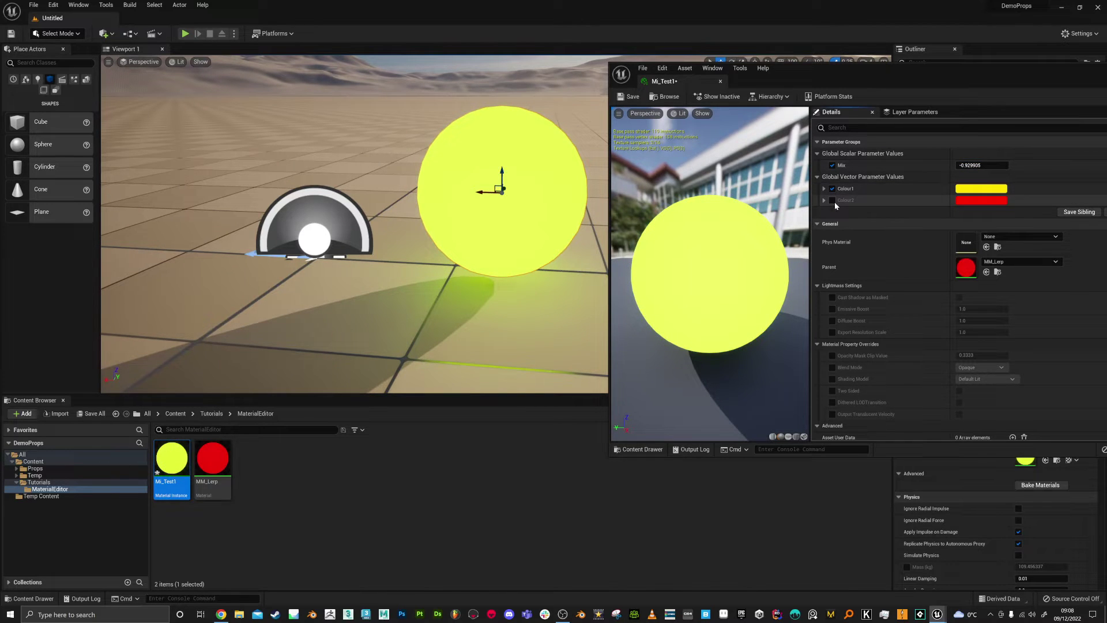
left_click(980, 189)
left_click(822, 238)
left_click_drag(822, 239, 816, 234)
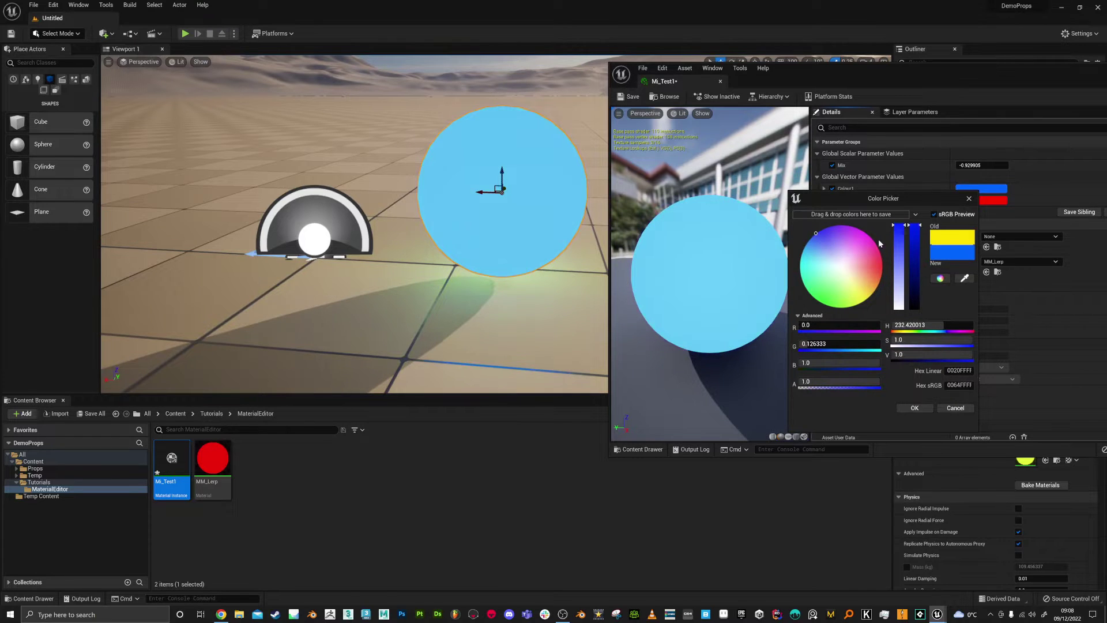
left_click(914, 407)
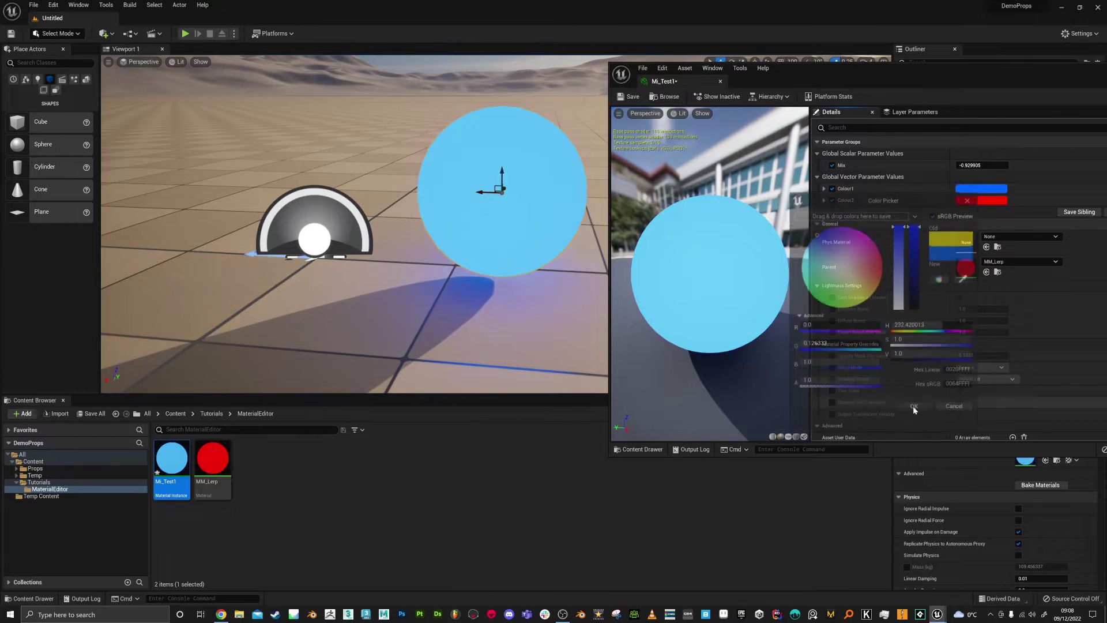
Step: Override Colour2 in Mi_Test1 with a fully saturated magenta, hue about 303
left_click(990, 202)
left_click(874, 241)
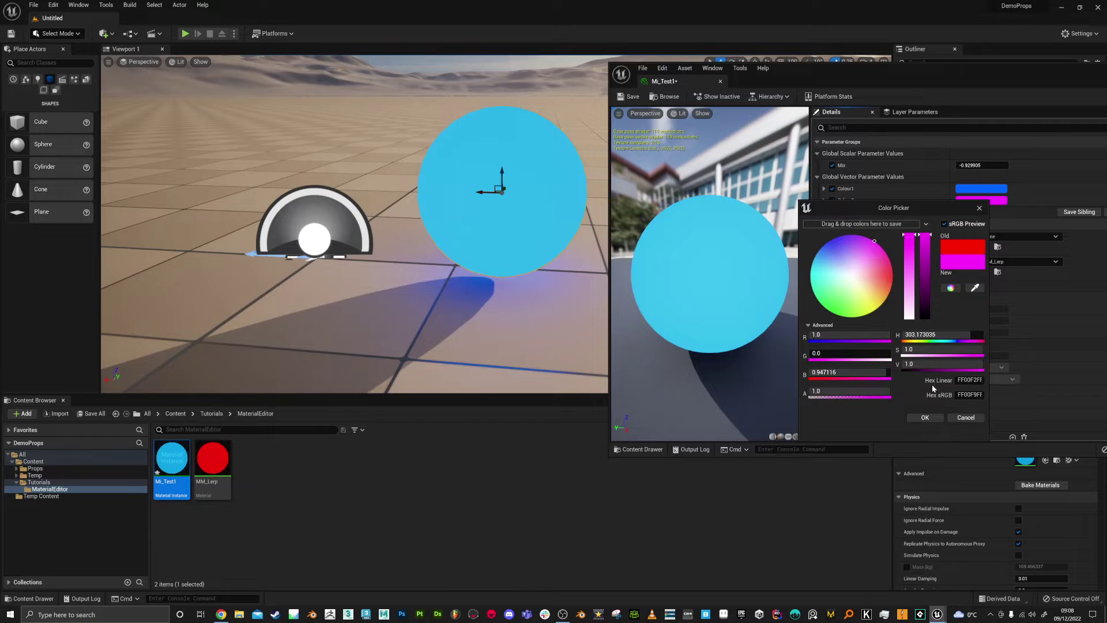
left_click(925, 418)
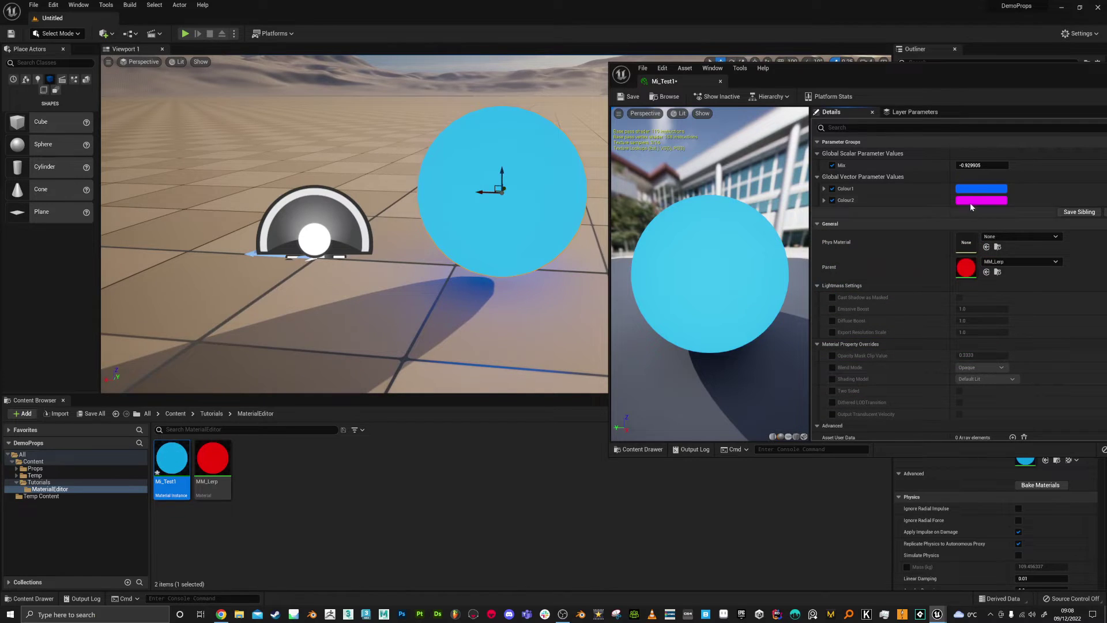
Step: Test the colour blend in Mi_Test1 with Mix at 0 and at 1
left_click(988, 169)
type("0")
key("Return")
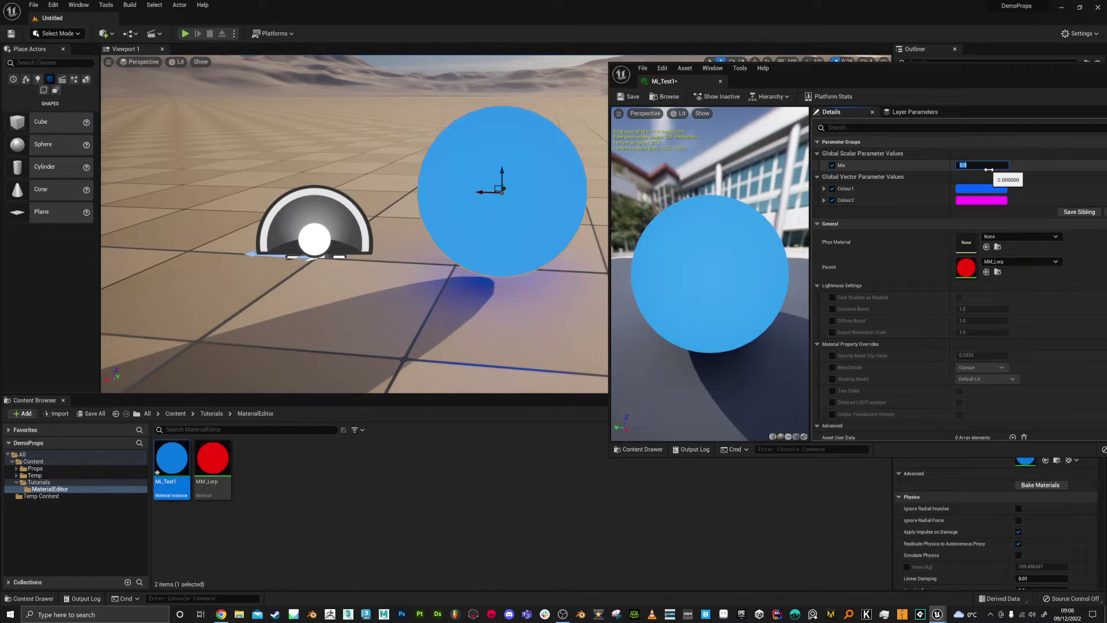
key("Return")
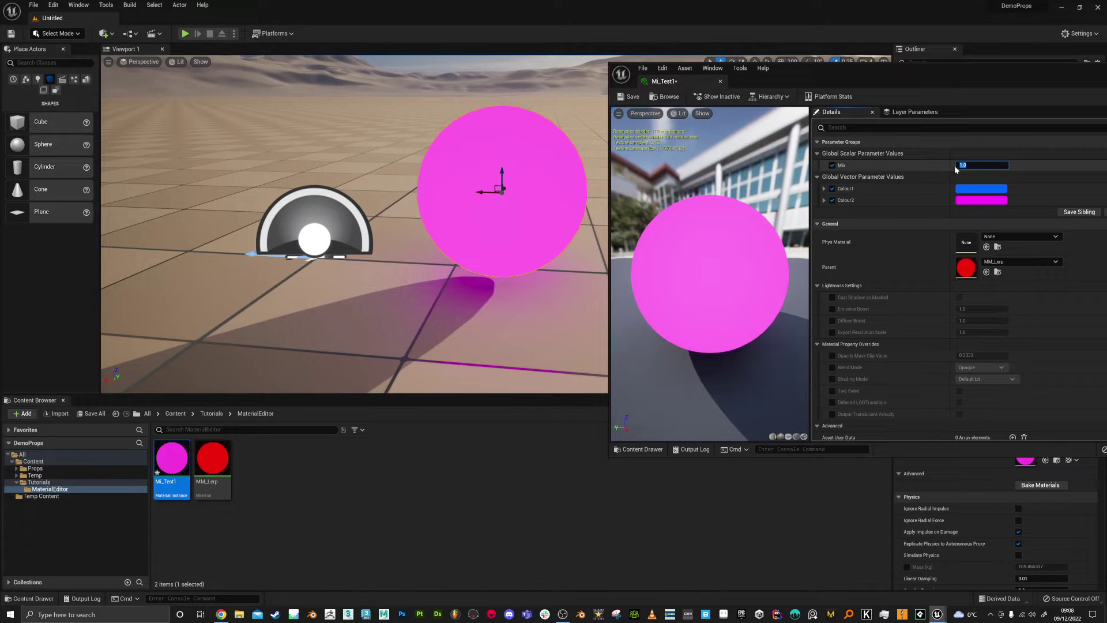
Step: Adjust Mix to about 0.59 and save the Mi_Test1 instance
mouse_move(955, 166)
left_mouse_down()
mouse_move(893, 165)
mouse_move(964, 166)
left_mouse_up()
left_click_drag(982, 166, 990, 166)
left_click(632, 98)
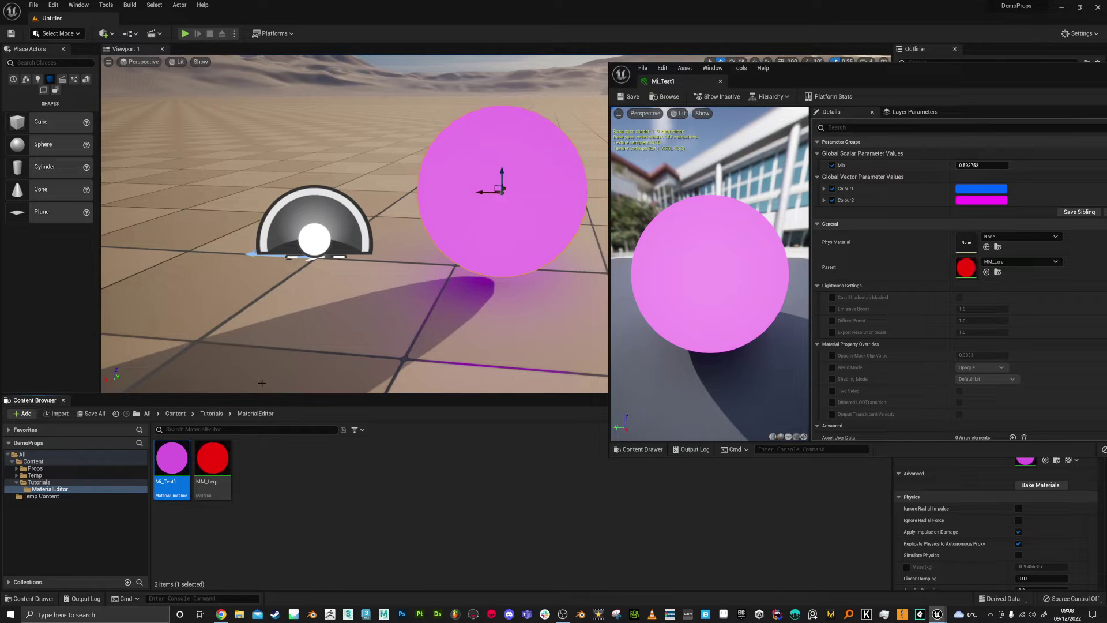
Step: Open the MM_Lerp material and set the Mix parameter's Slider Max to 1.0
double_click(212, 458)
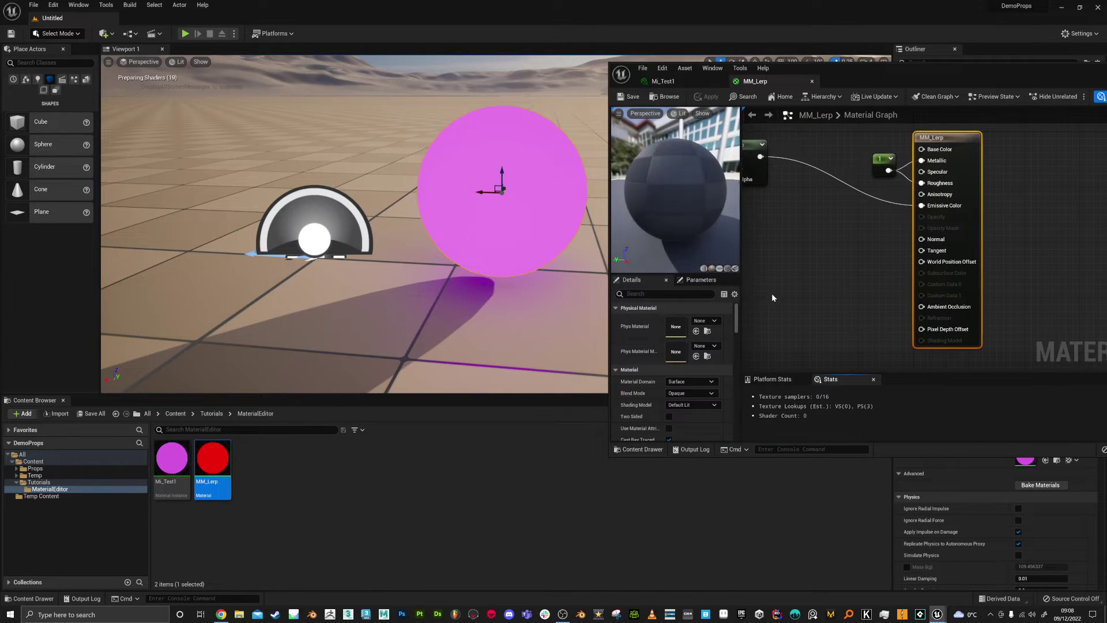
right_click_drag(848, 300, 916, 251)
left_click_drag(842, 267, 835, 252)
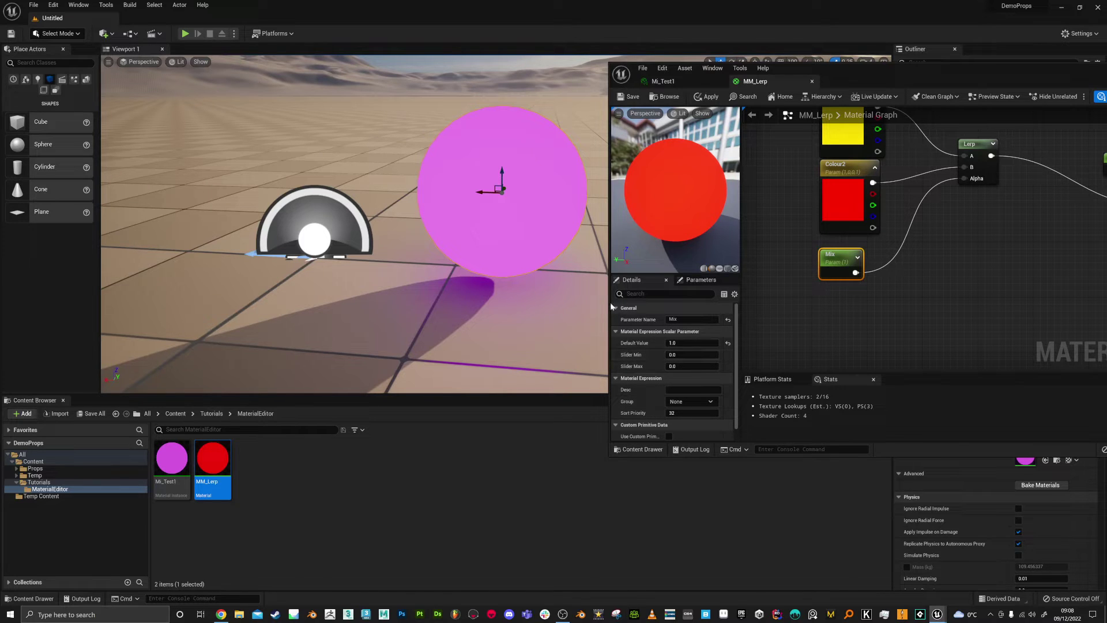
left_click(692, 366)
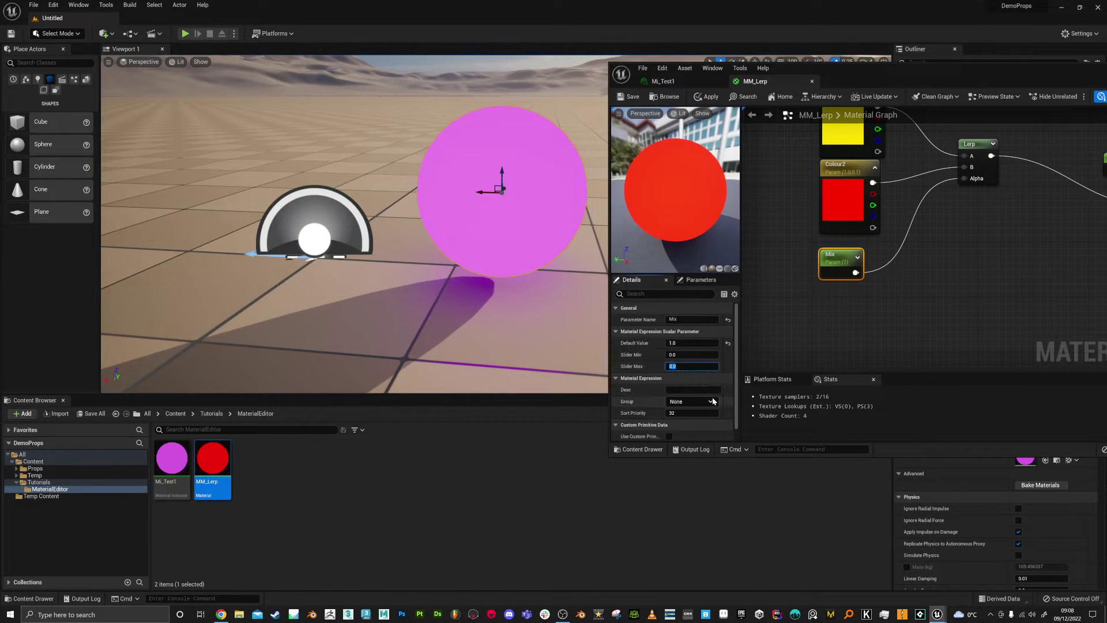
type("1.0")
key("Return")
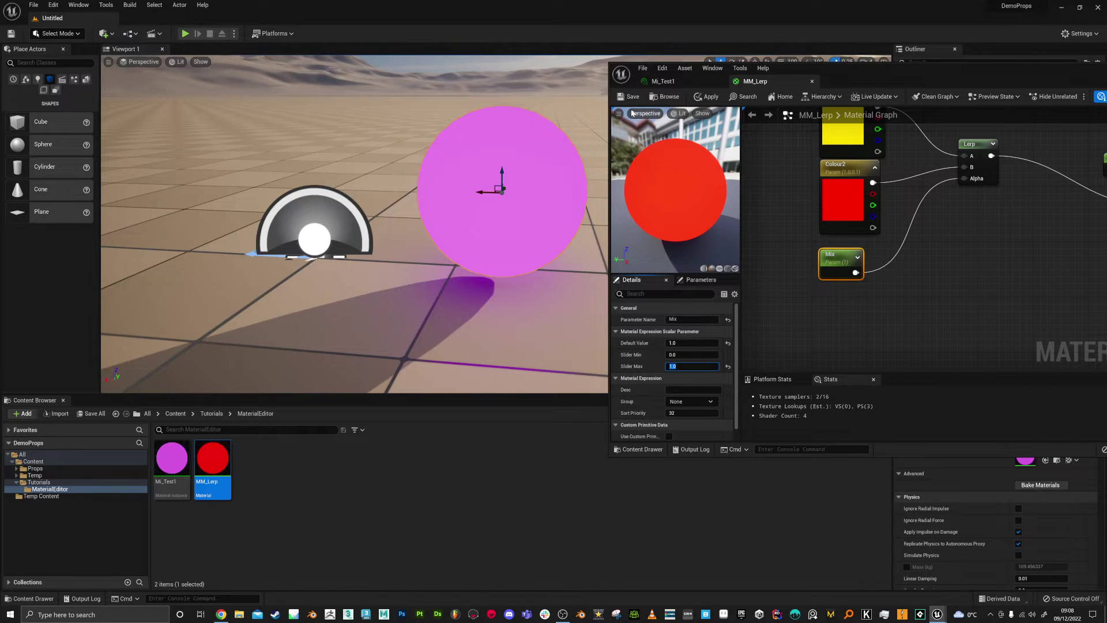
Step: Return to Mi_Test1, try Mix across its 0 to 1 range and leave it at about 0.12
left_click(663, 82)
left_click_drag(974, 165, 997, 165)
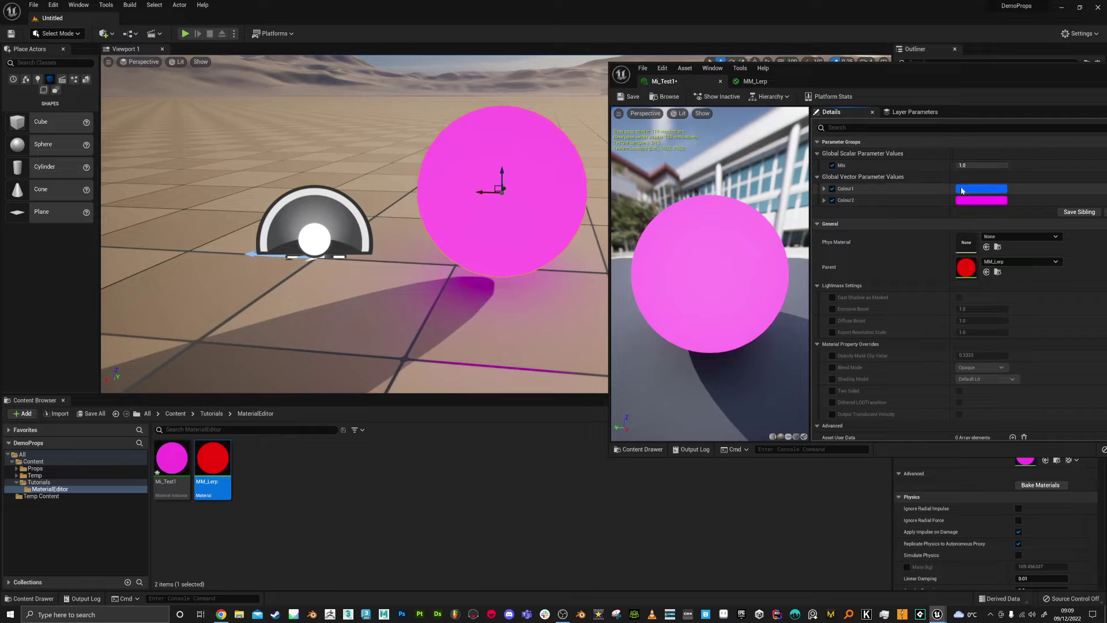
left_click(980, 164)
type("0")
key("Return")
mouse_move(980, 165)
left_mouse_down()
mouse_move(1006, 164)
mouse_move(963, 165)
left_mouse_up()
Step: Duplicate the sphere and place the copy beside the original
right_click_drag(470, 259, 530, 254)
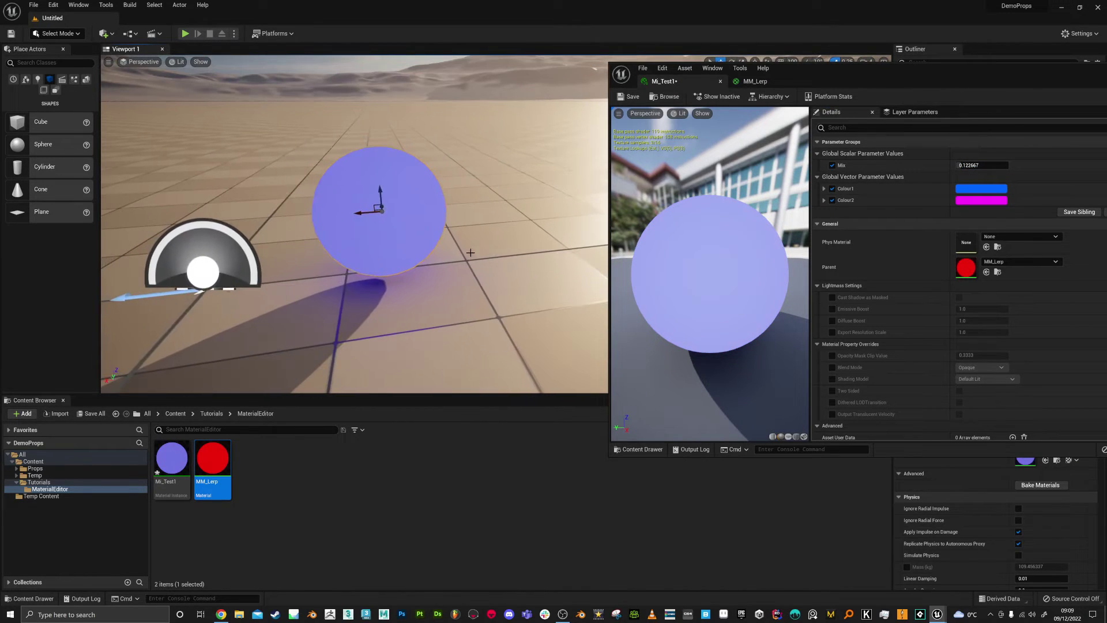
left_click_drag(364, 213, 491, 214)
Step: Duplicate the Mi_Test1 instance as Mi_Test2 and apply it to the second sphere
left_click(172, 461)
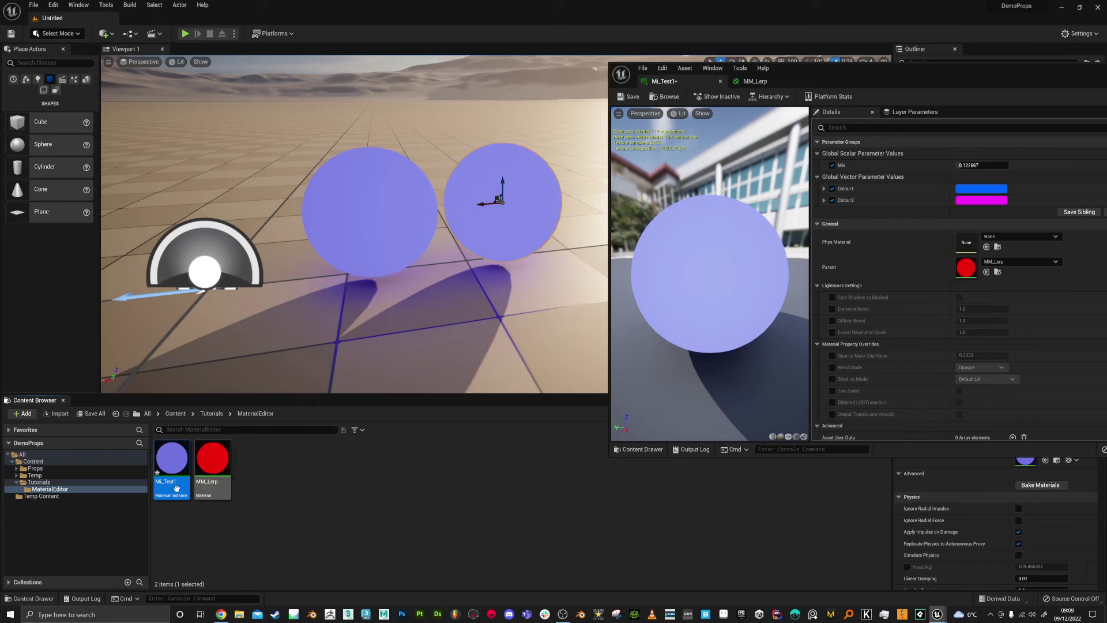
key("ctrl+d")
key("Return")
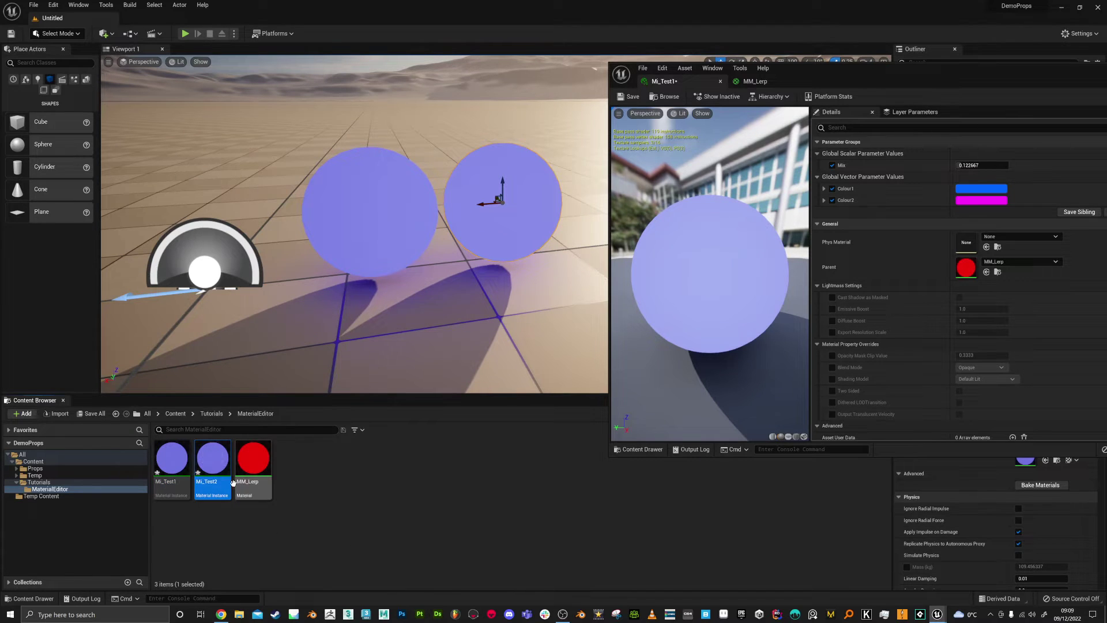
left_click_drag(213, 458, 507, 237)
Step: Set Mix to about 0.31 in Mi_Test1 and to about 0.72 in Mi_Test2
left_click(958, 166)
left_click_drag(970, 165, 972, 165)
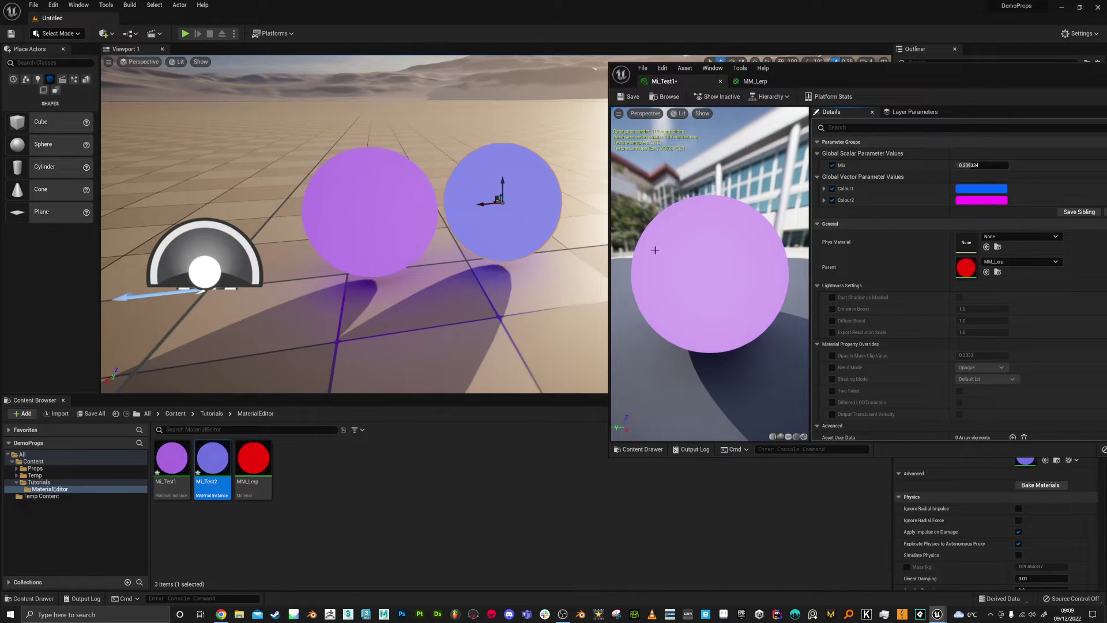
double_click(212, 459)
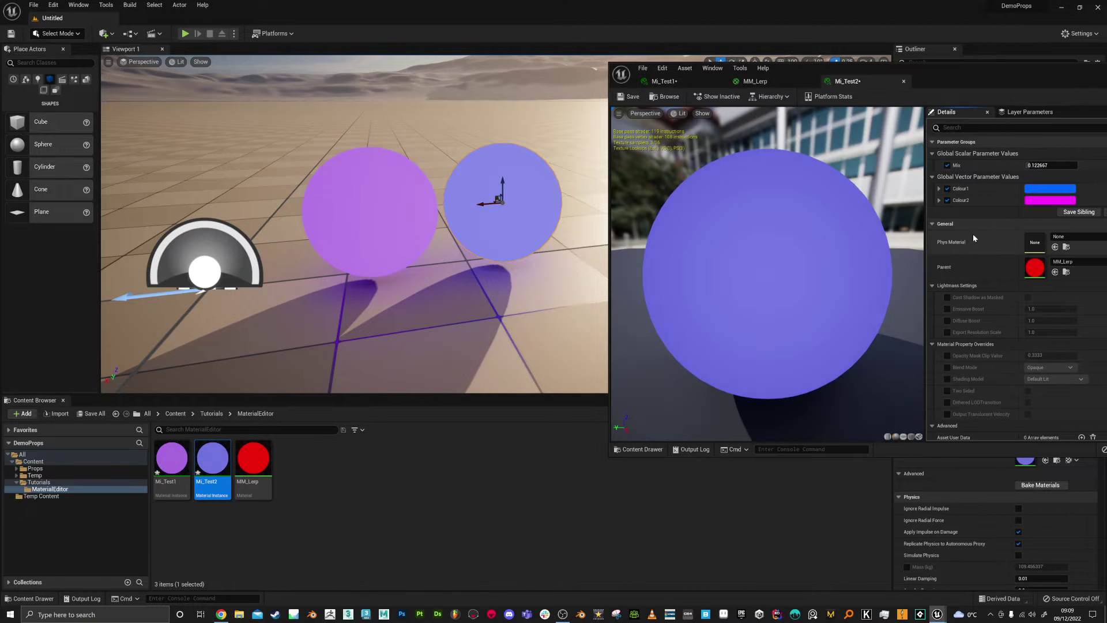
left_click_drag(1043, 165, 1052, 166)
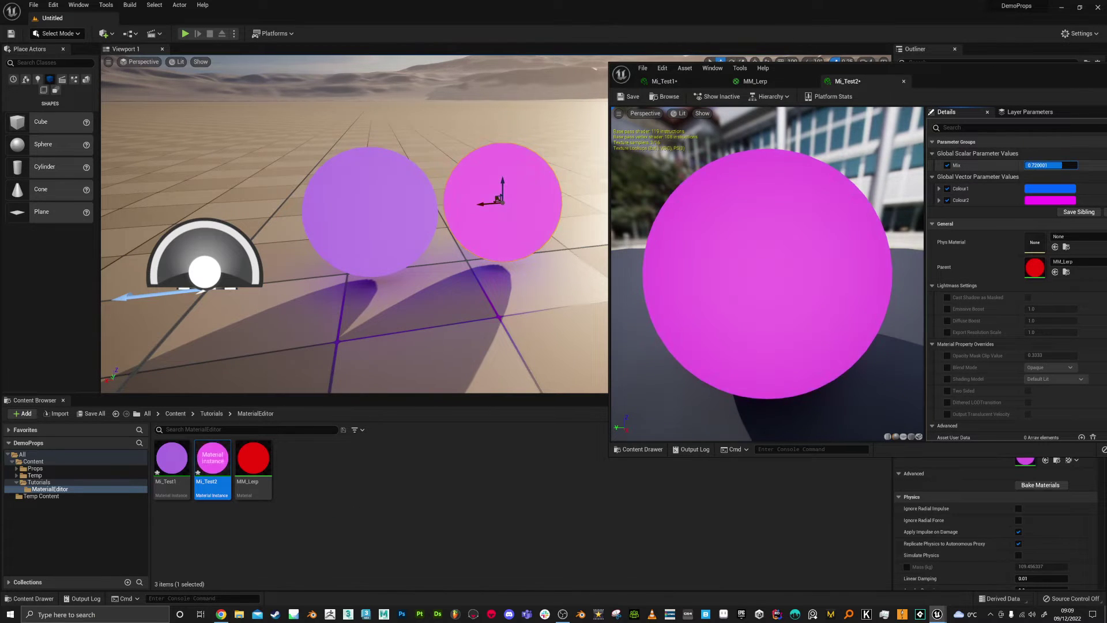
right_click_drag(438, 242, 495, 202)
right_click_drag(346, 219, 436, 299)
mouse_move(388, 260)
right_mouse_down()
mouse_move(479, 254)
mouse_move(545, 230)
mouse_move(406, 261)
right_mouse_up()
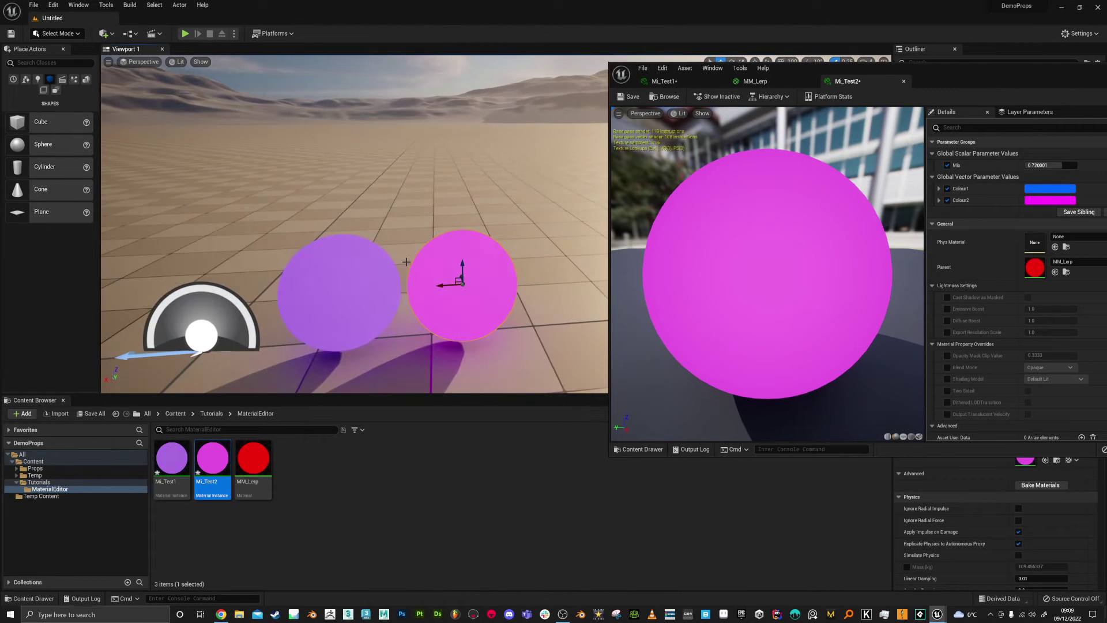
Step: Save the Mi_Test1 and Mi_Test2 material instances without saving the level
key("ctrl+s")
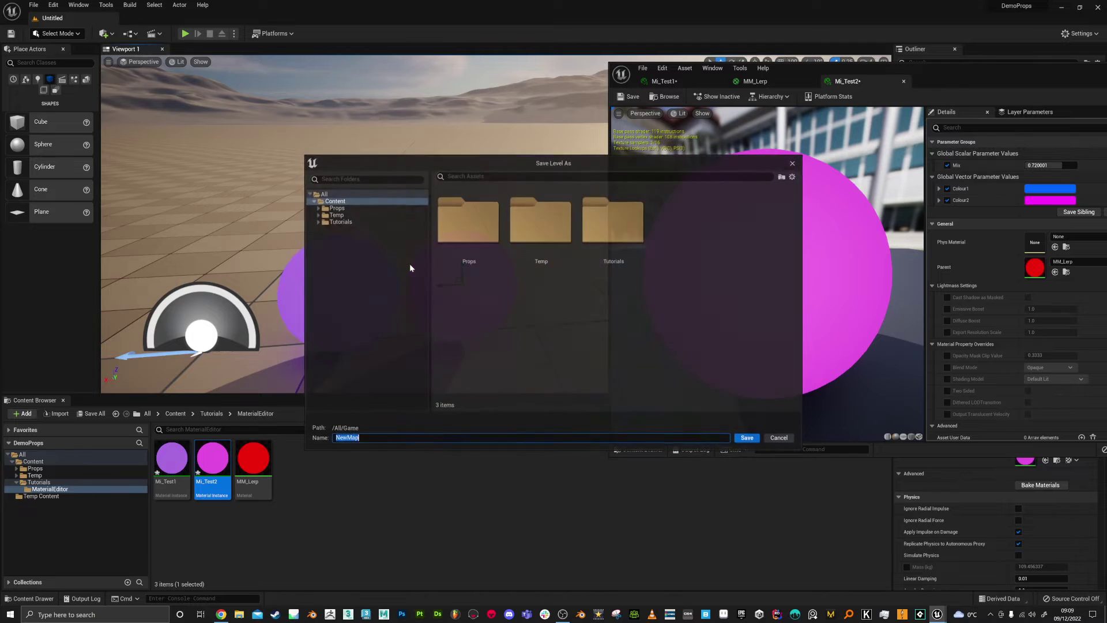
left_click(779, 438)
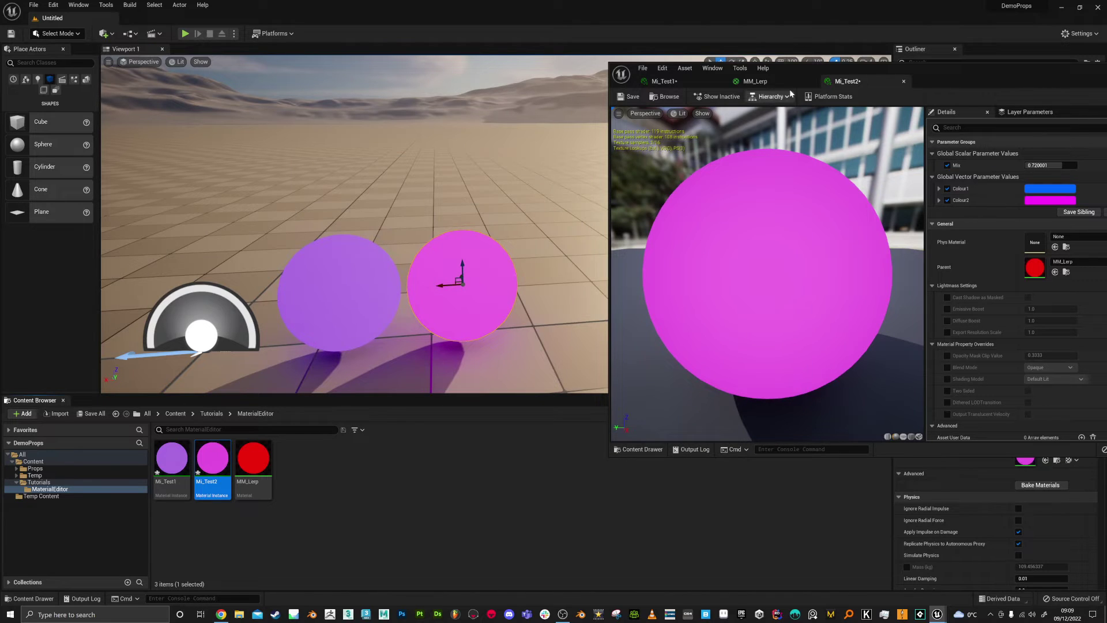
left_click_drag(951, 72, 849, 62)
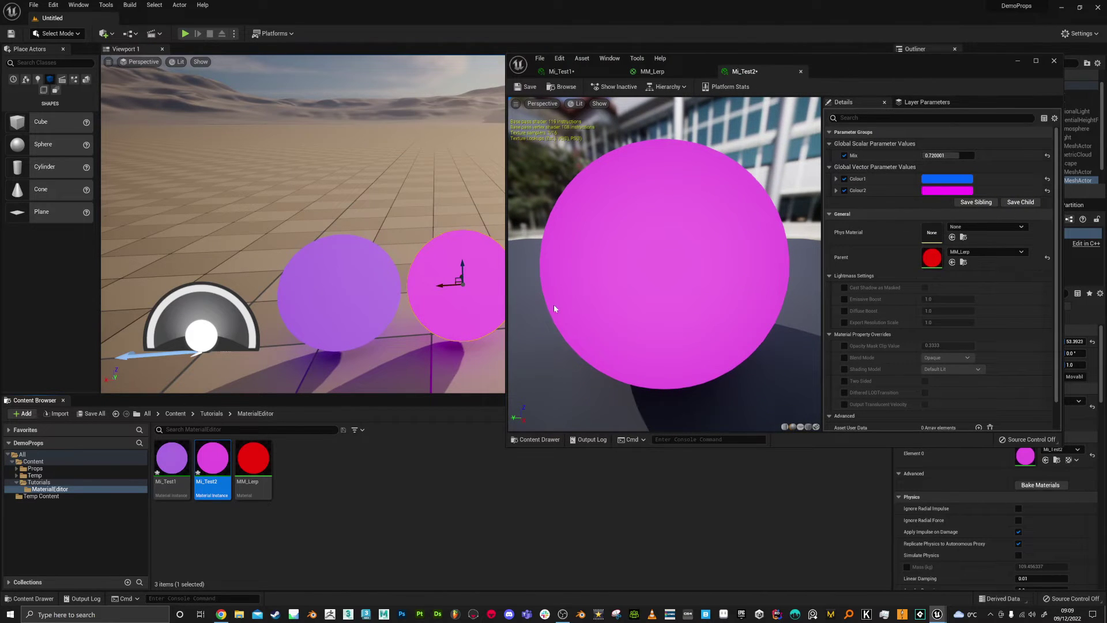
left_click(171, 461, "ctrl")
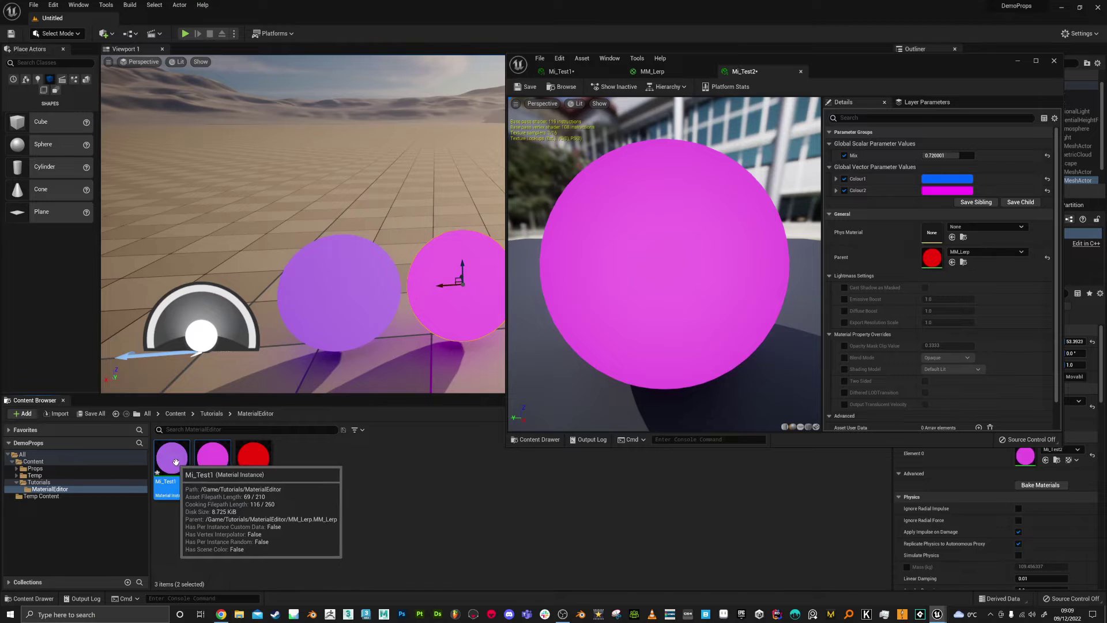
left_click(437, 473)
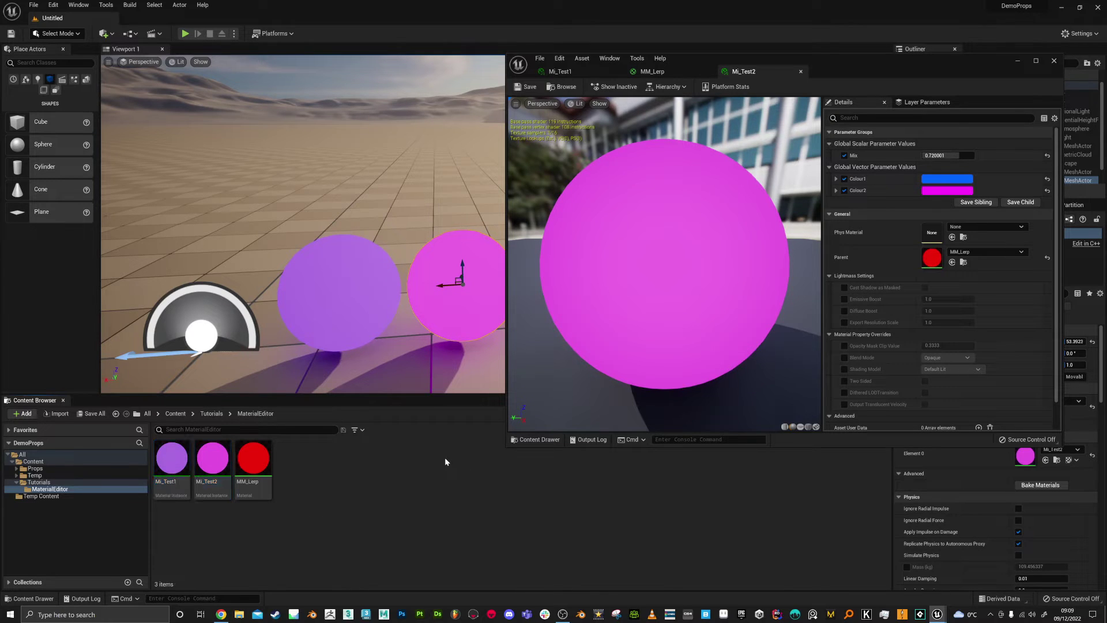
Step: Open the MM_Lerp graph in a maximised window and space out the Colour1, Colour2, Lerp and Mix nodes
left_click(658, 71)
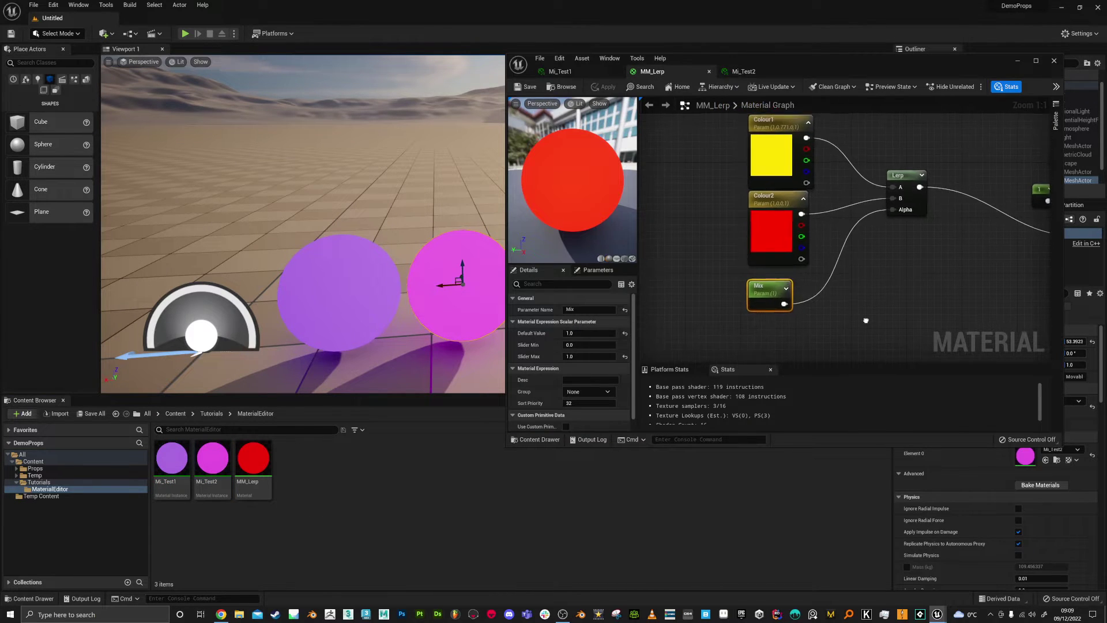
left_click(1037, 61)
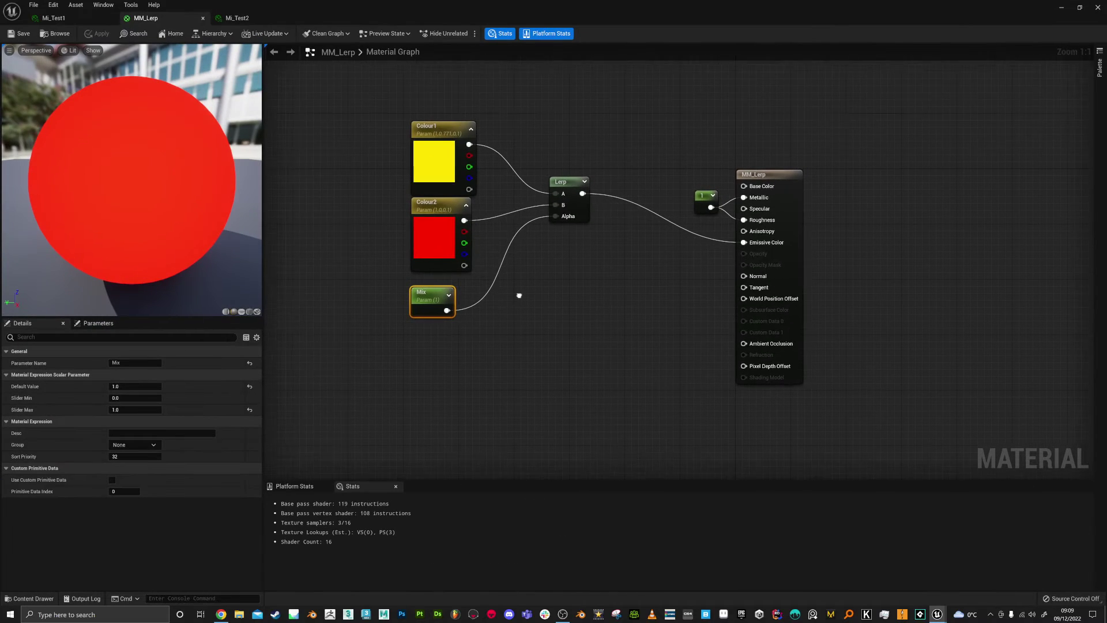
left_click_drag(461, 138, 432, 110)
left_click_drag(447, 214, 419, 193)
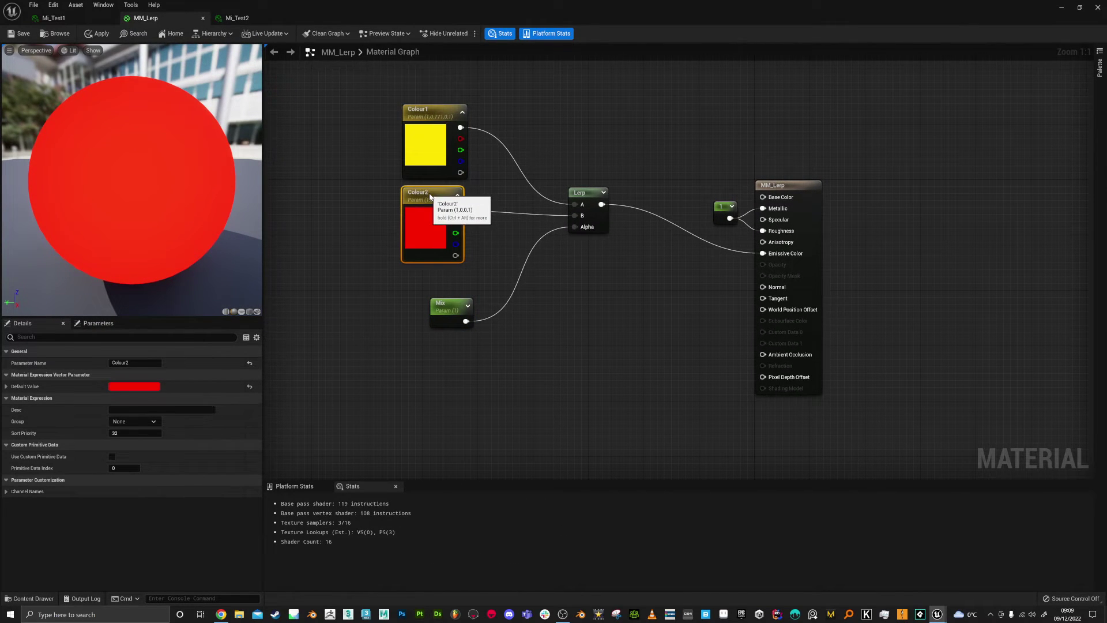
left_click_drag(587, 193, 580, 186)
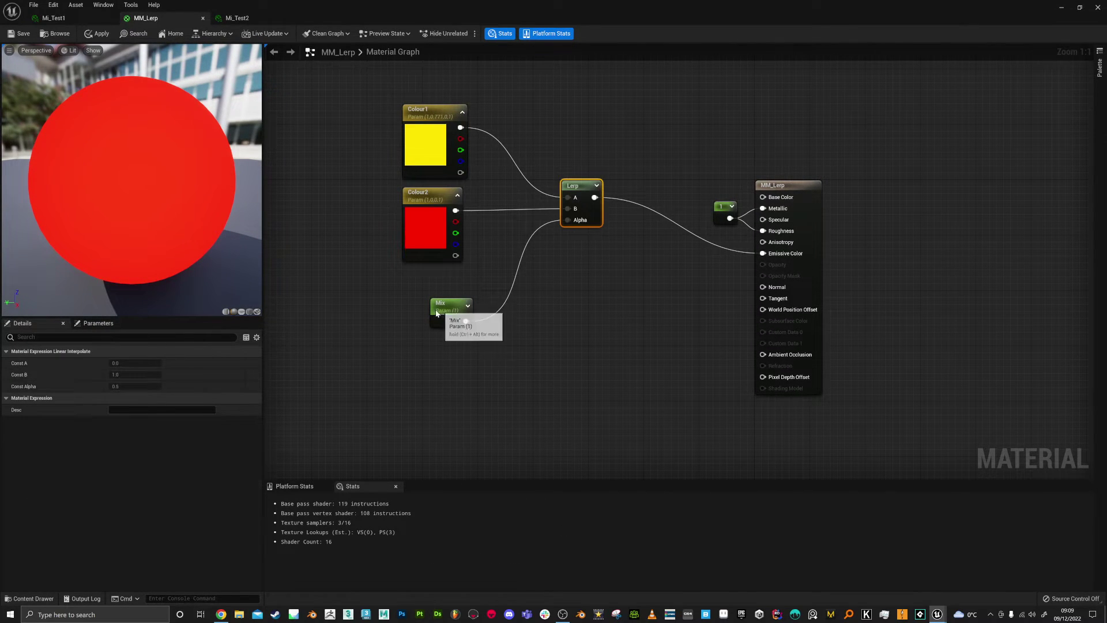
left_click_drag(440, 309, 419, 316)
right_click_drag(517, 233, 629, 268)
Step: Delete the Colour1 and Colour2 parameter nodes from the MM_Lerp graph
left_click_drag(462, 128, 583, 299)
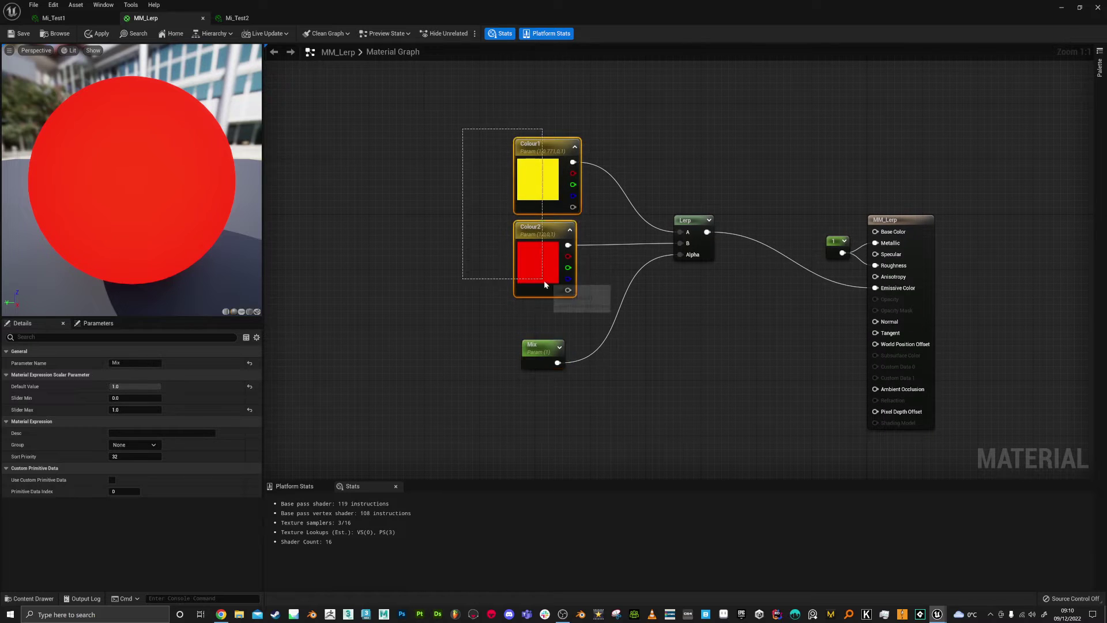
left_click_drag(578, 229, 387, 231)
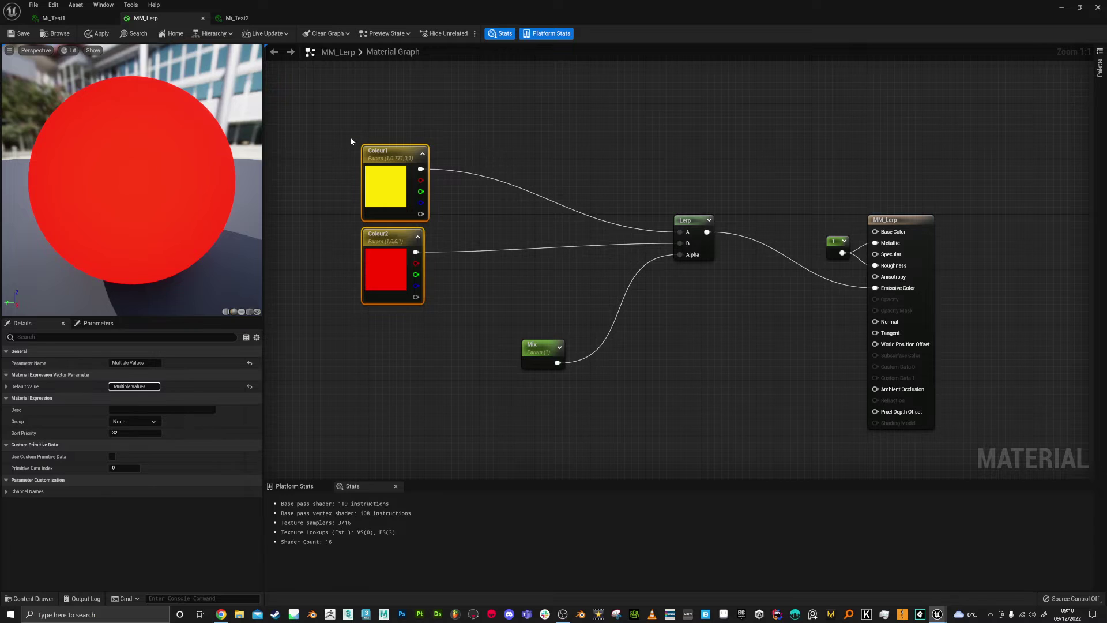
key("Delete")
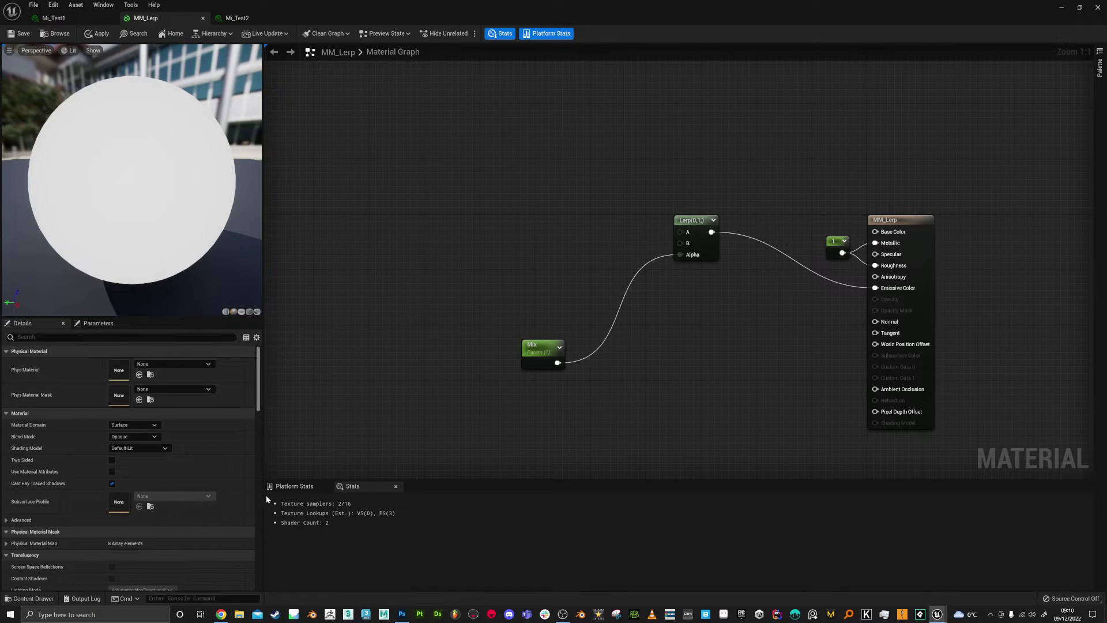
Step: Switch to Chrome and save the gold letter A image from the image results under its suggested file name
left_click(222, 615)
left_click(237, 228)
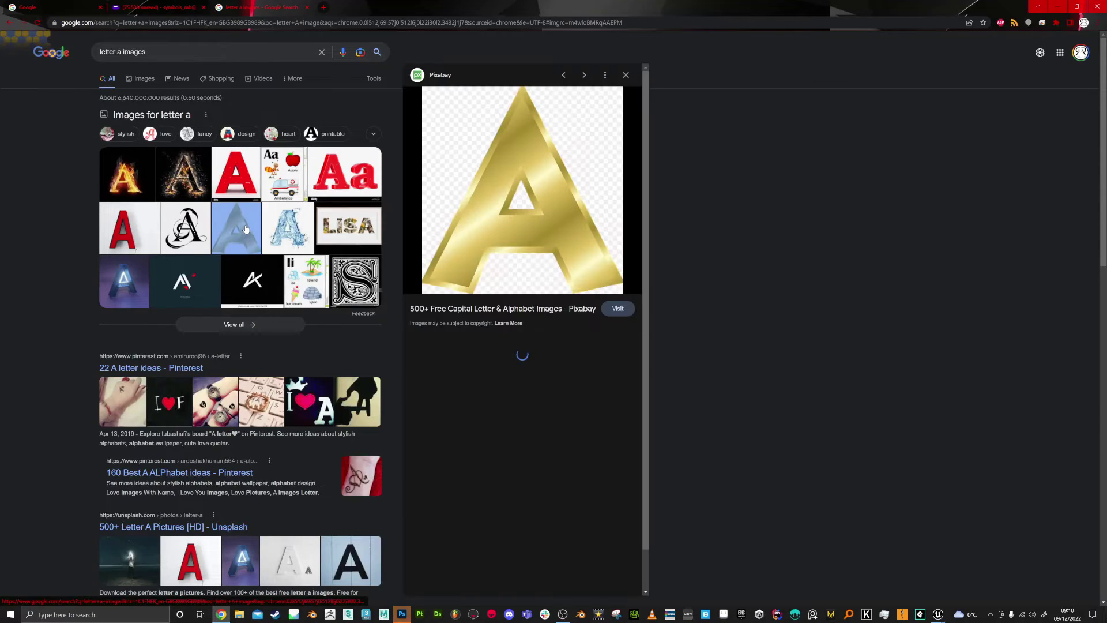
right_click(491, 223)
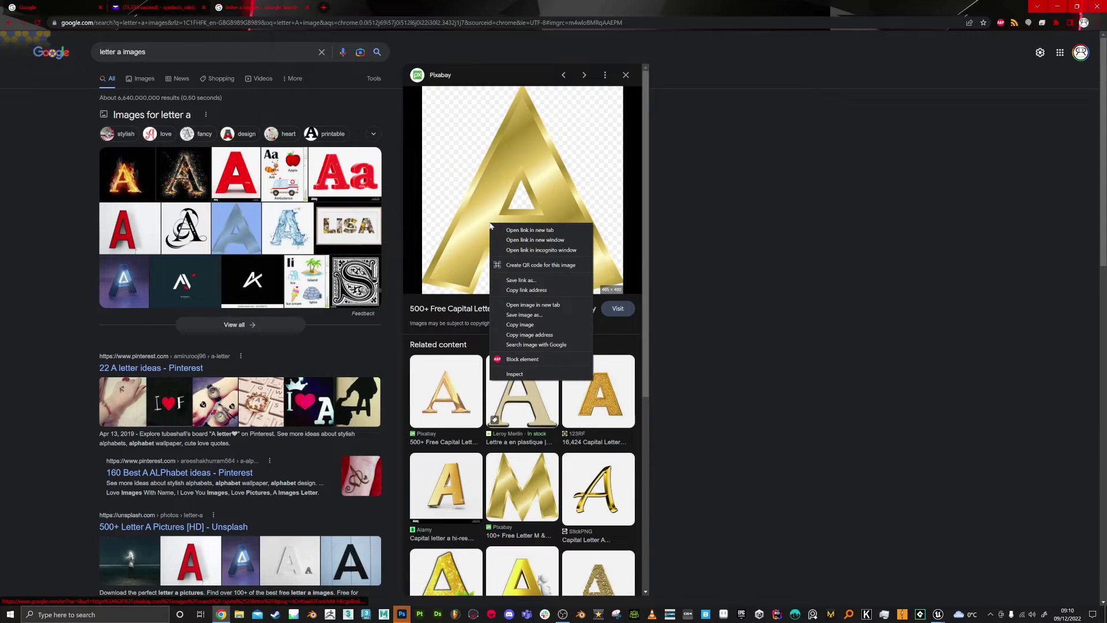
left_click(536, 316)
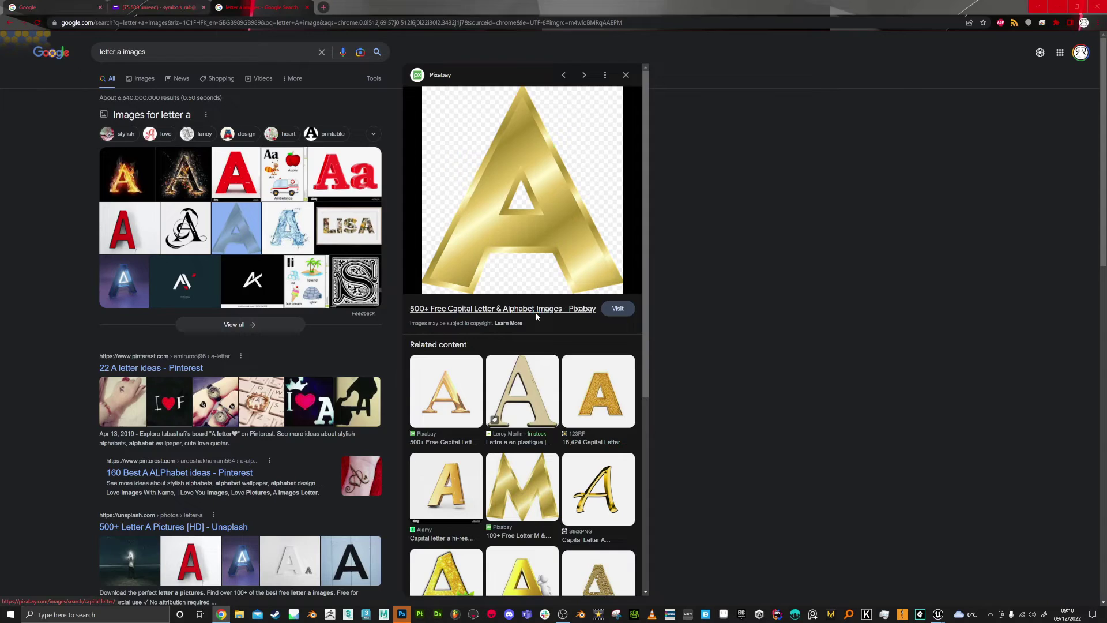
key("Return")
Step: Change the Google search to "letter b images"
double_click(119, 52)
type("b")
key("Return")
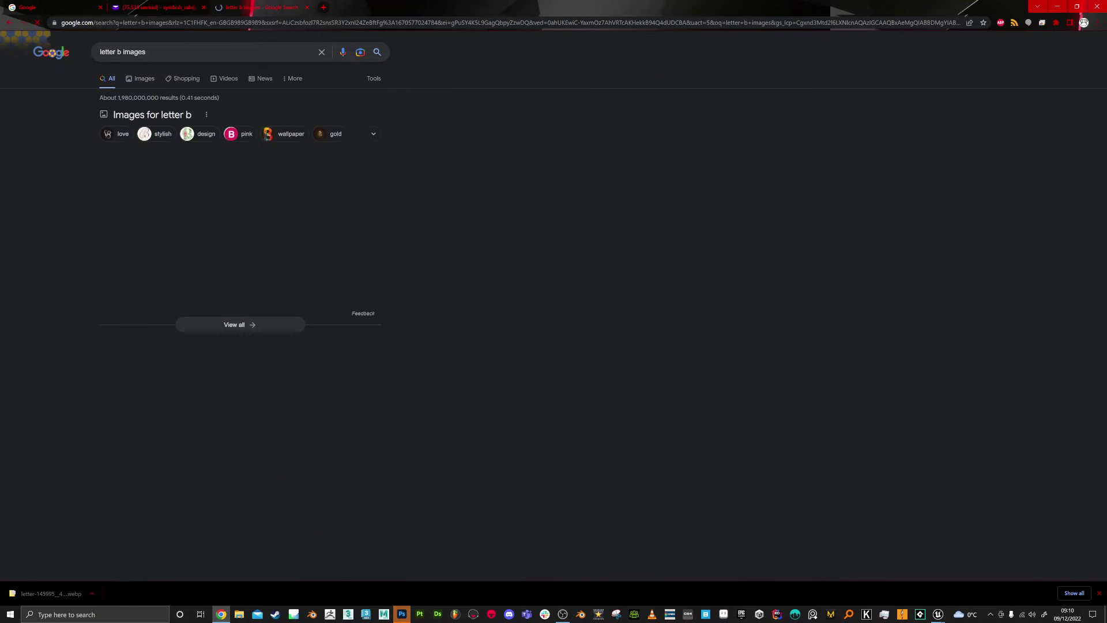
Step: Find the red letter B icon with a dark outline and save it to the Desktop as B in PNG format
left_click(269, 179)
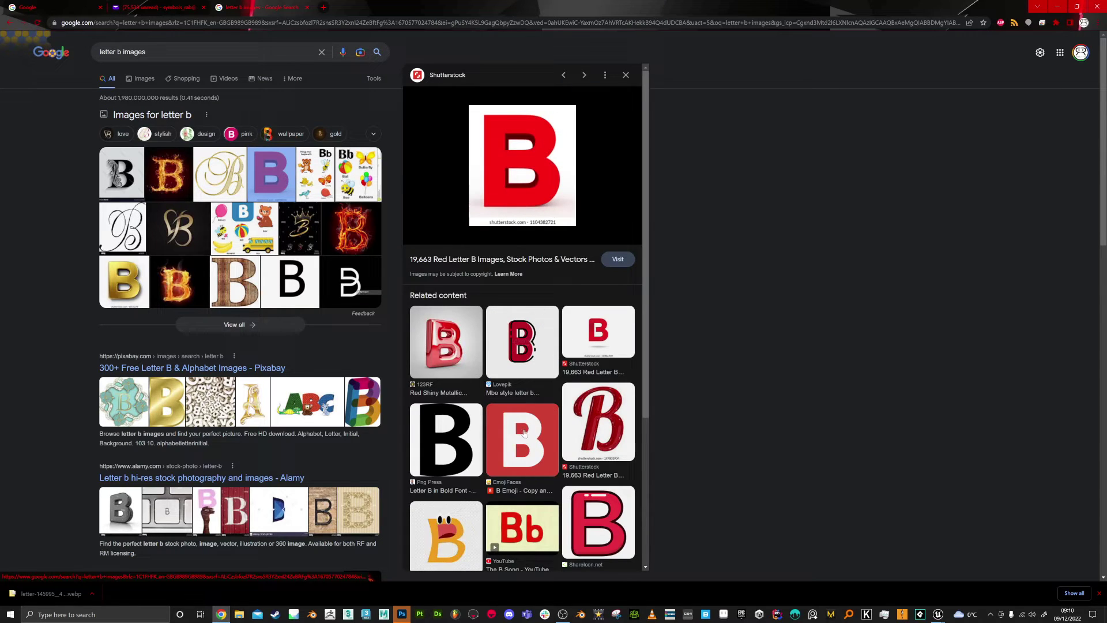
left_click(599, 504)
right_click(526, 219)
left_click(559, 332)
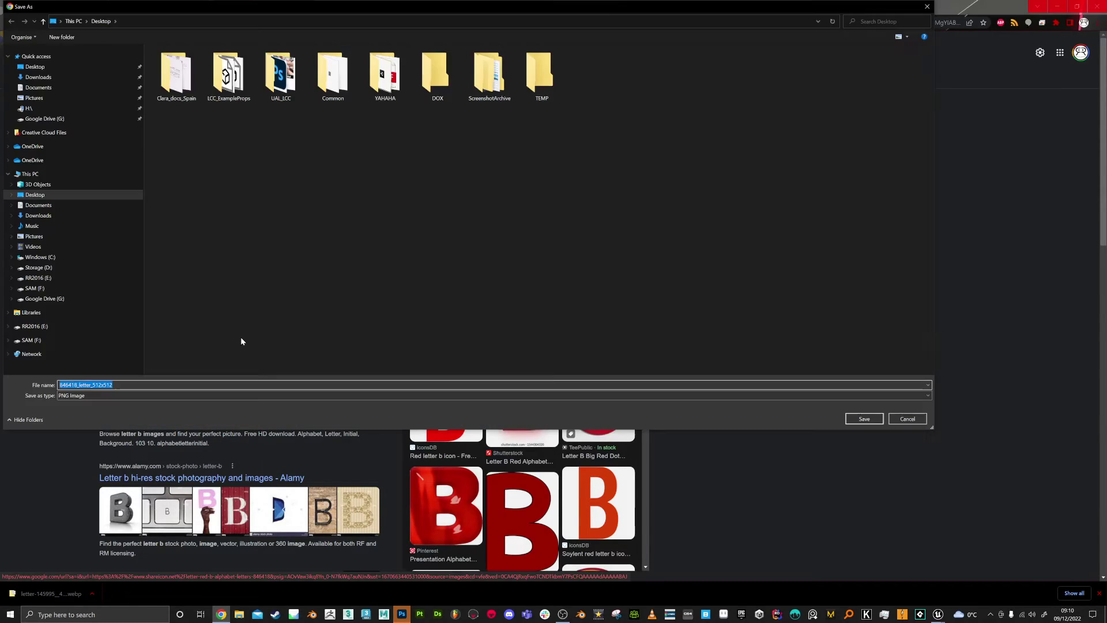
type("B")
key("Return")
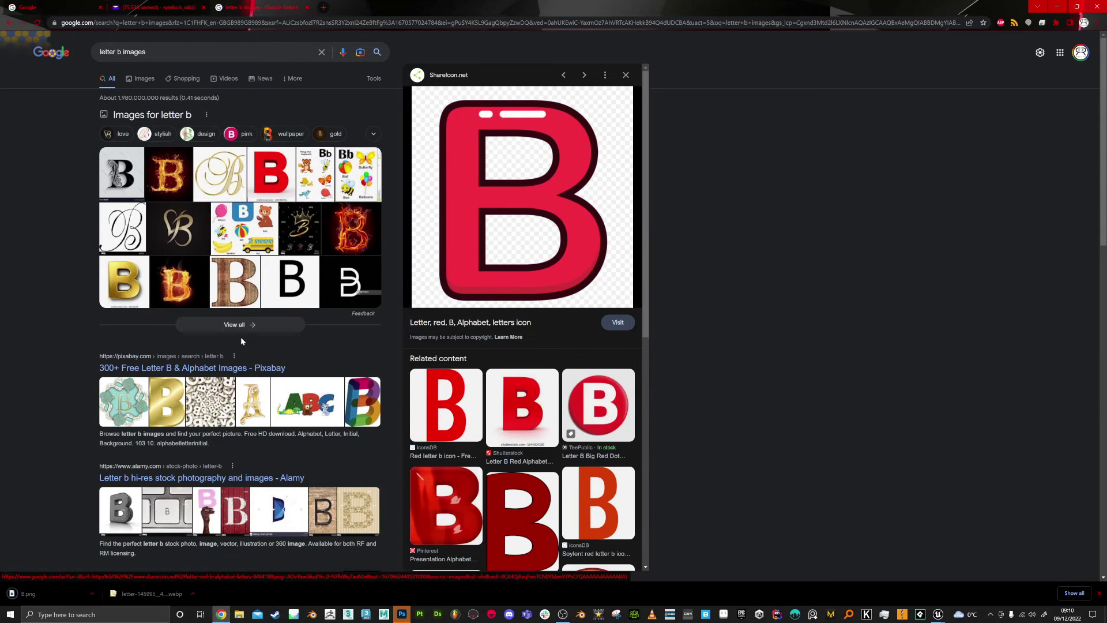
Step: Switch back to Unreal Editor and save the modified MM_Lerp material, keeping its graph open
key("alt+Tab")
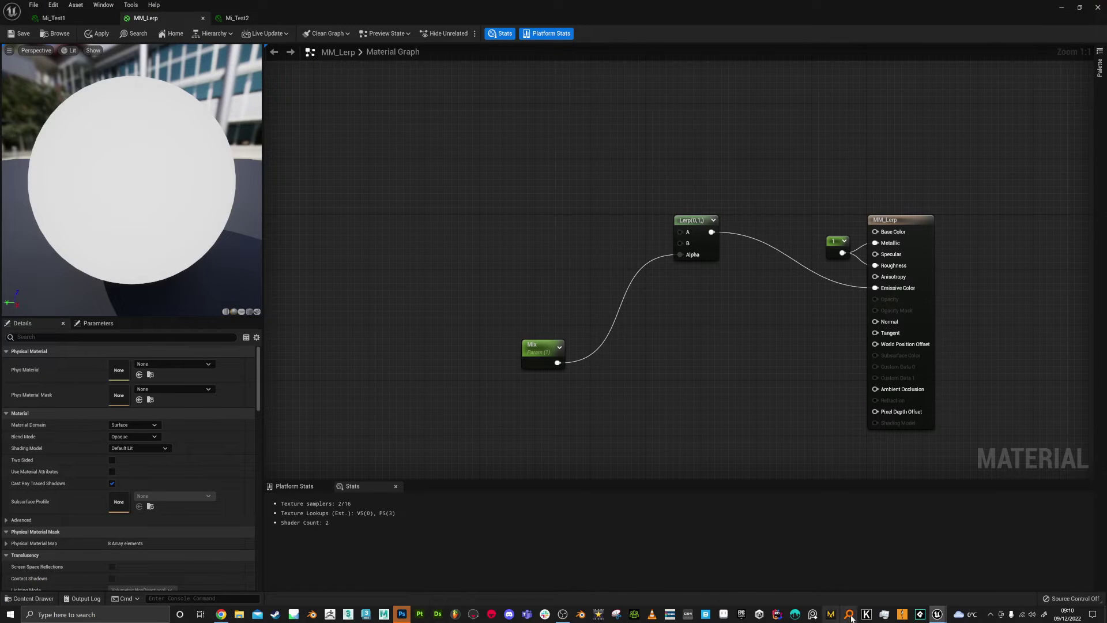
left_click(203, 18)
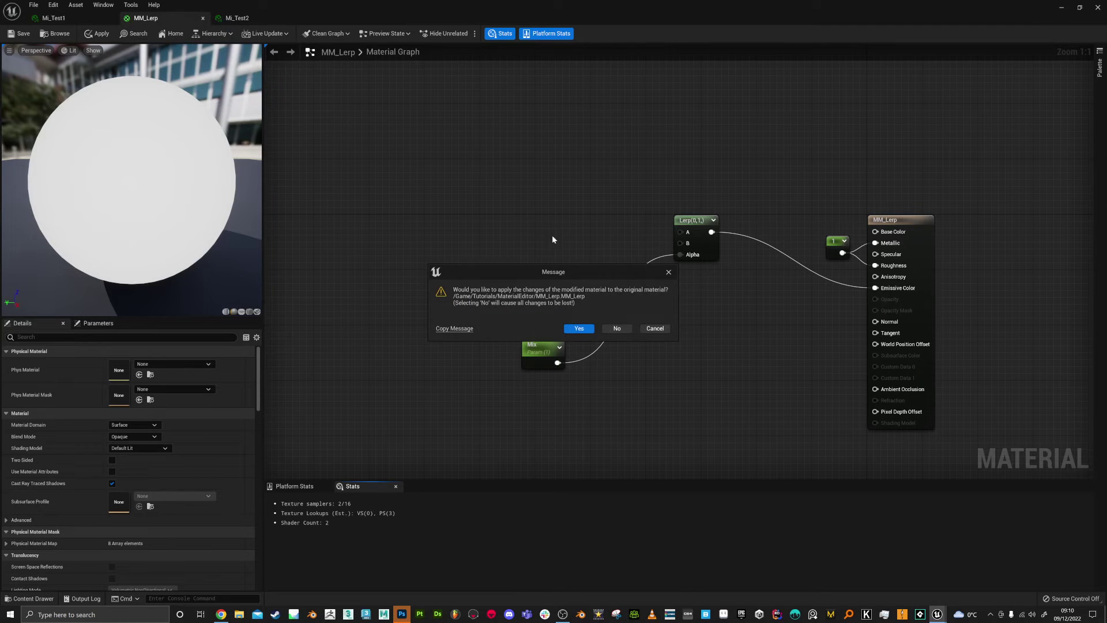
left_click(655, 329)
left_click(23, 33)
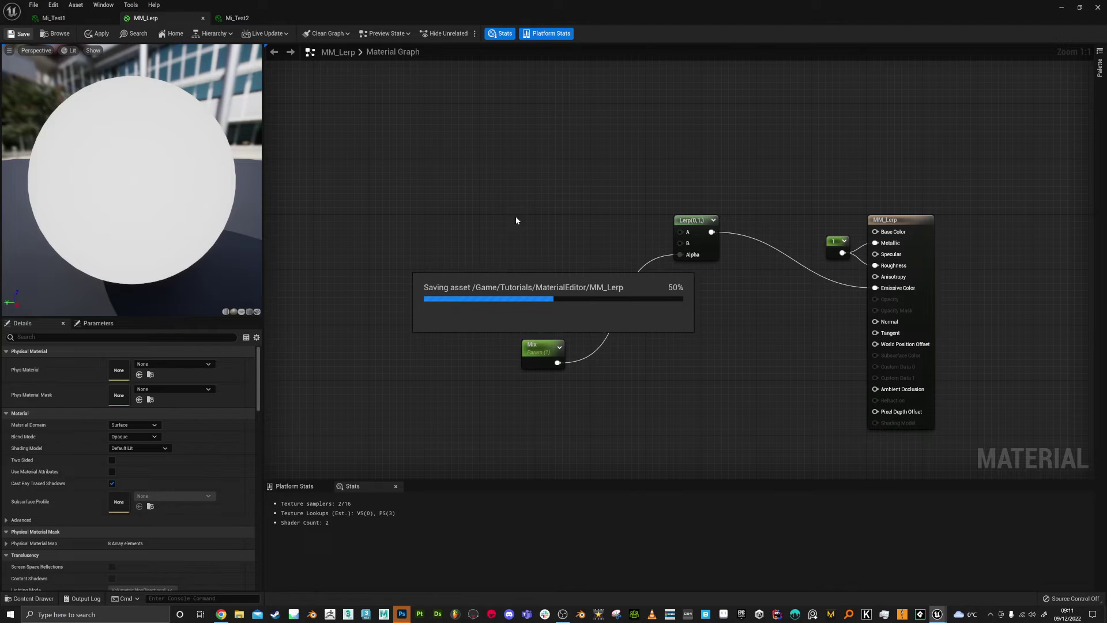
Step: Select the Lerp node, and set Mix to about 0.27 in the Mi_Test1 instance
left_click(689, 227)
left_click(64, 18)
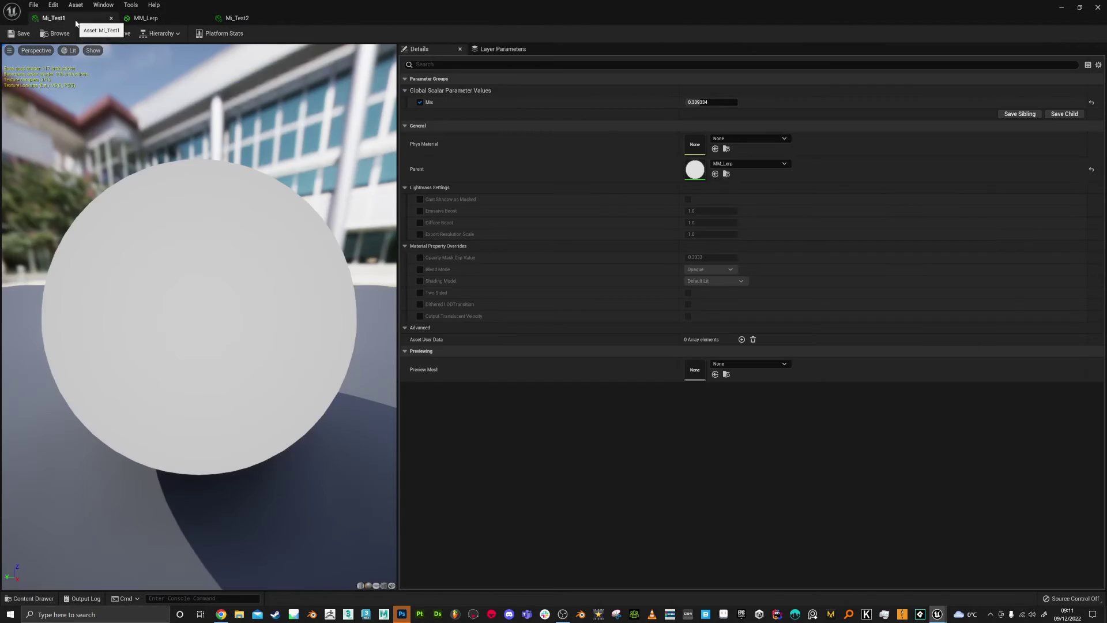
mouse_move(700, 102)
left_mouse_down()
mouse_move(736, 102)
mouse_move(688, 102)
mouse_move(711, 102)
mouse_move(698, 102)
left_mouse_up()
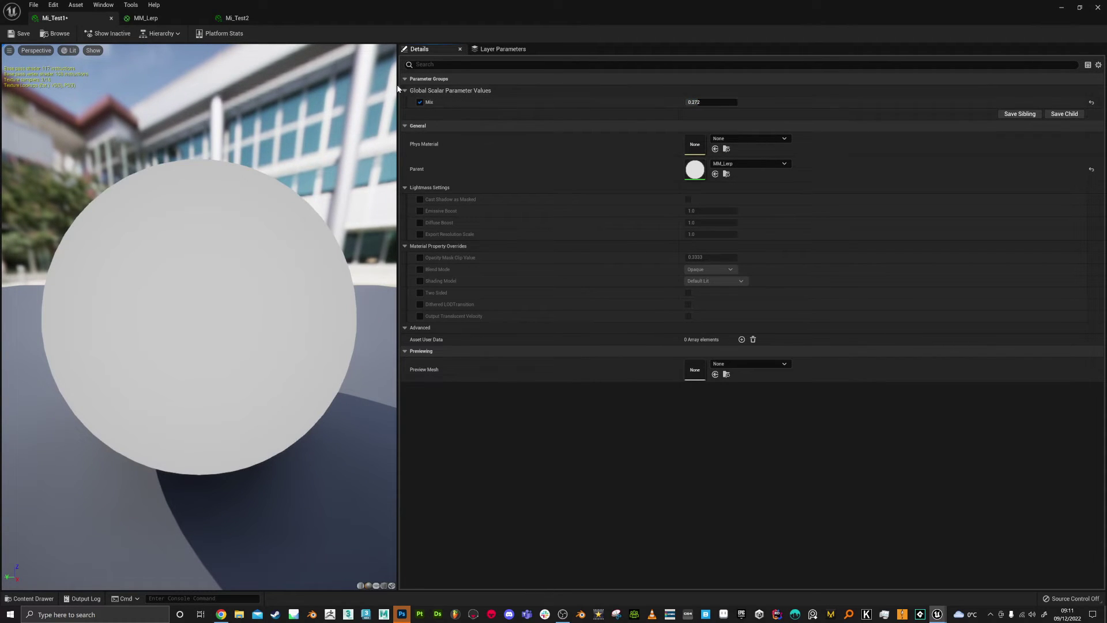
Step: Return to the MM_Lerp graph and move the Mix node slightly closer to the Lerp node
left_click(148, 18)
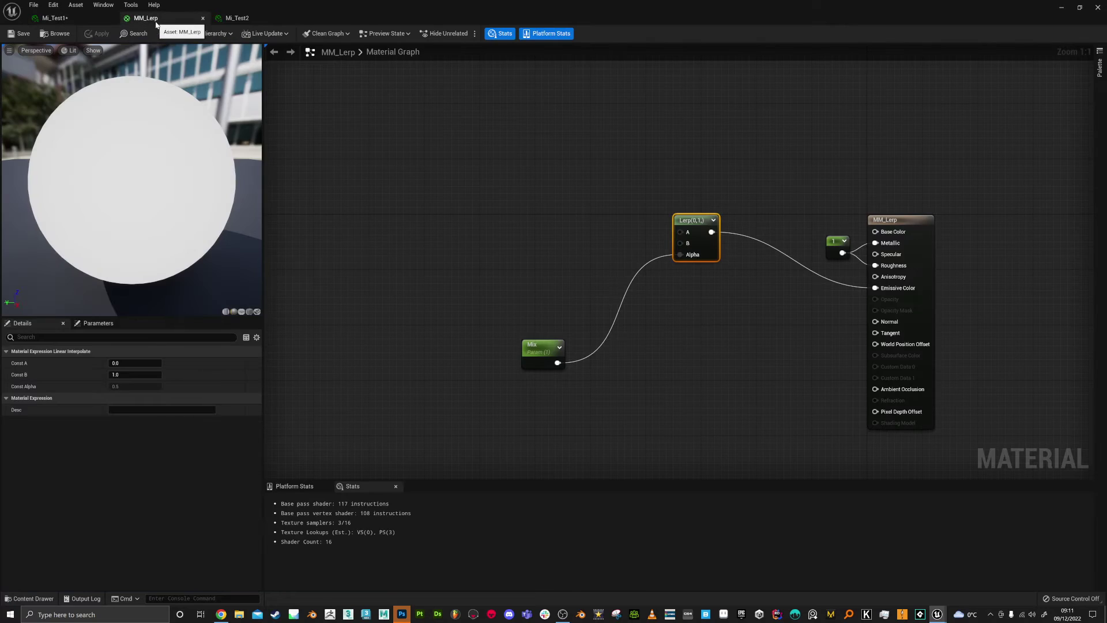
left_click(555, 346)
left_click_drag(555, 346, 576, 325)
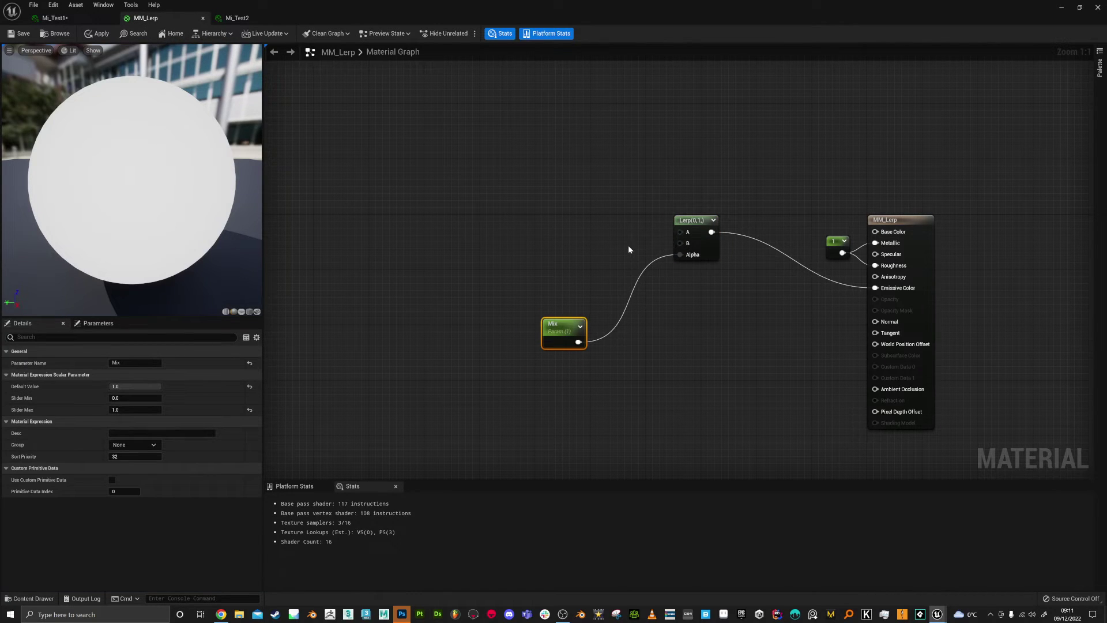
Step: Shrink the material editor to reveal the MaterialEditor content folder, and import the letter B image from the Desktop into it
left_click_drag(405, 17, 742, 109)
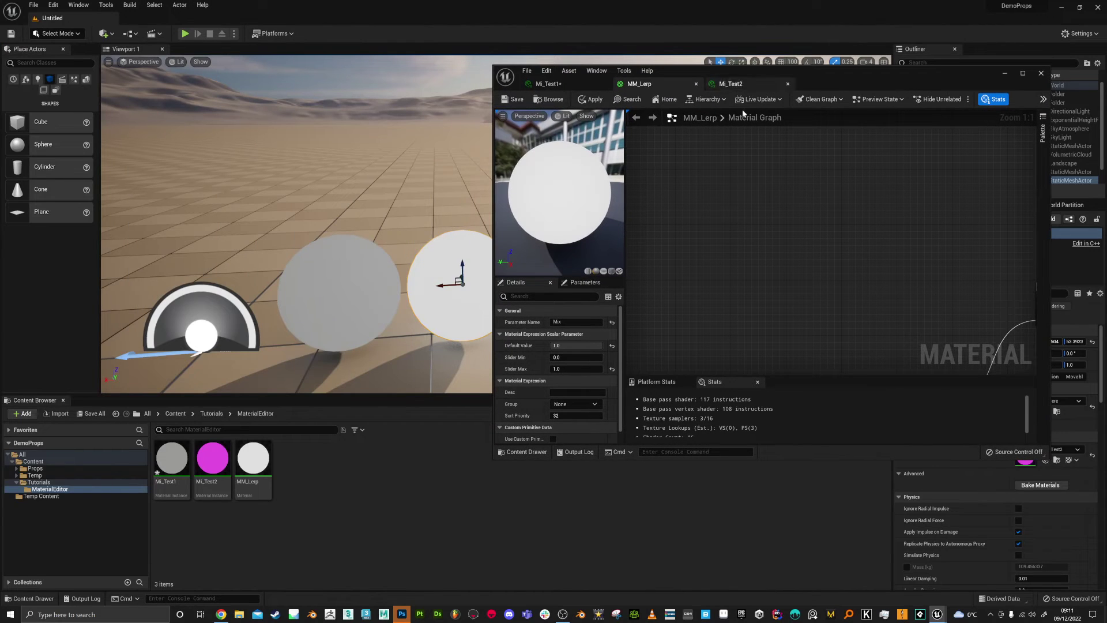
right_click(321, 476)
left_click(369, 186)
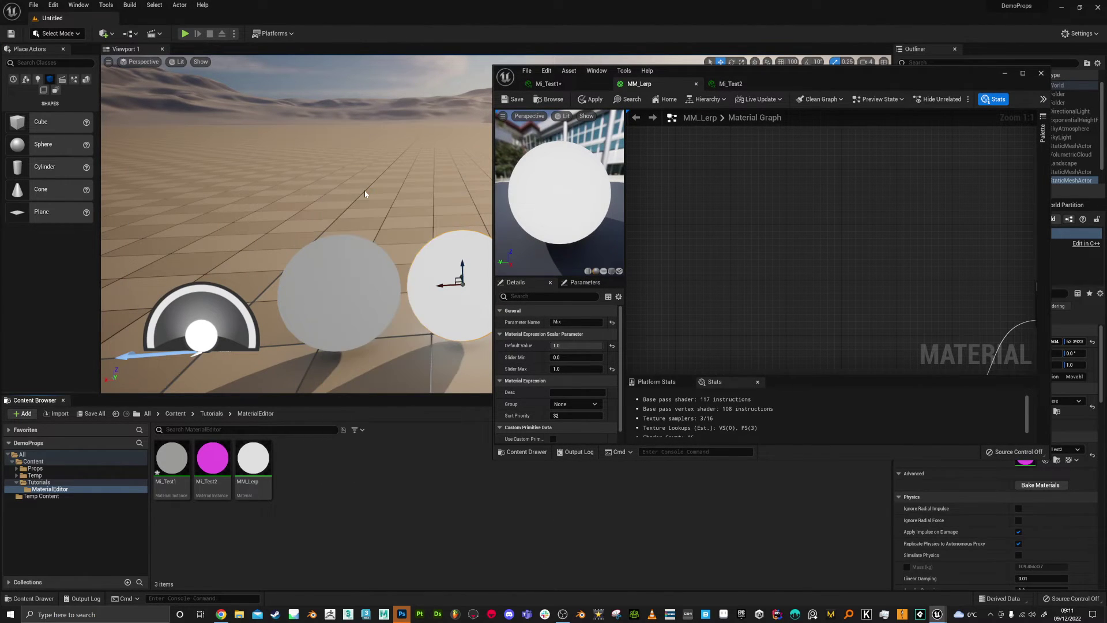
left_click(260, 272)
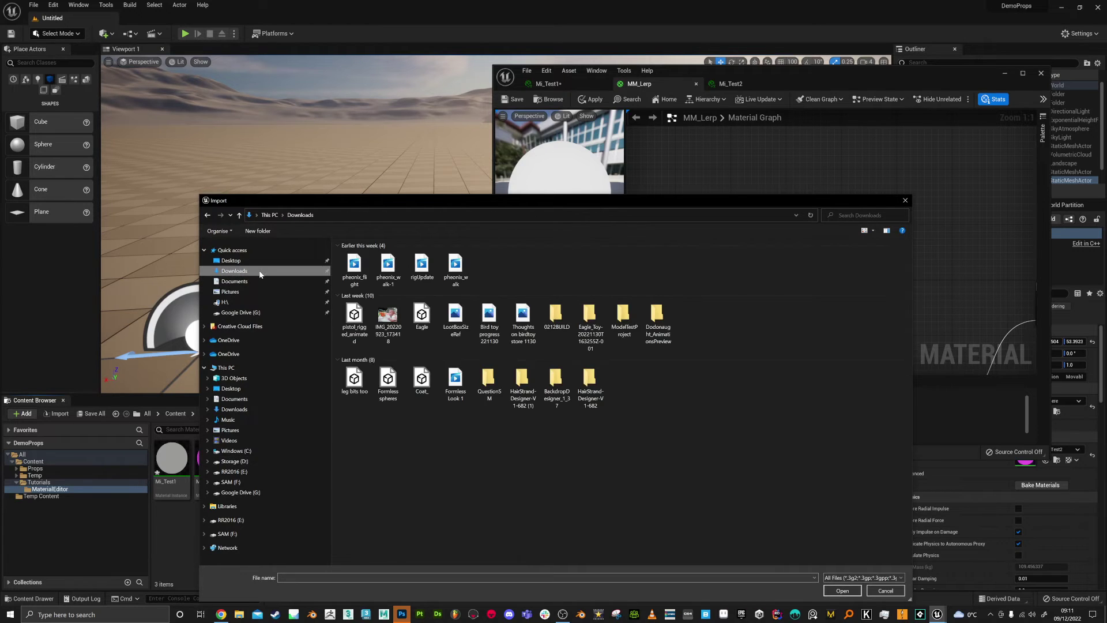
left_click(238, 262)
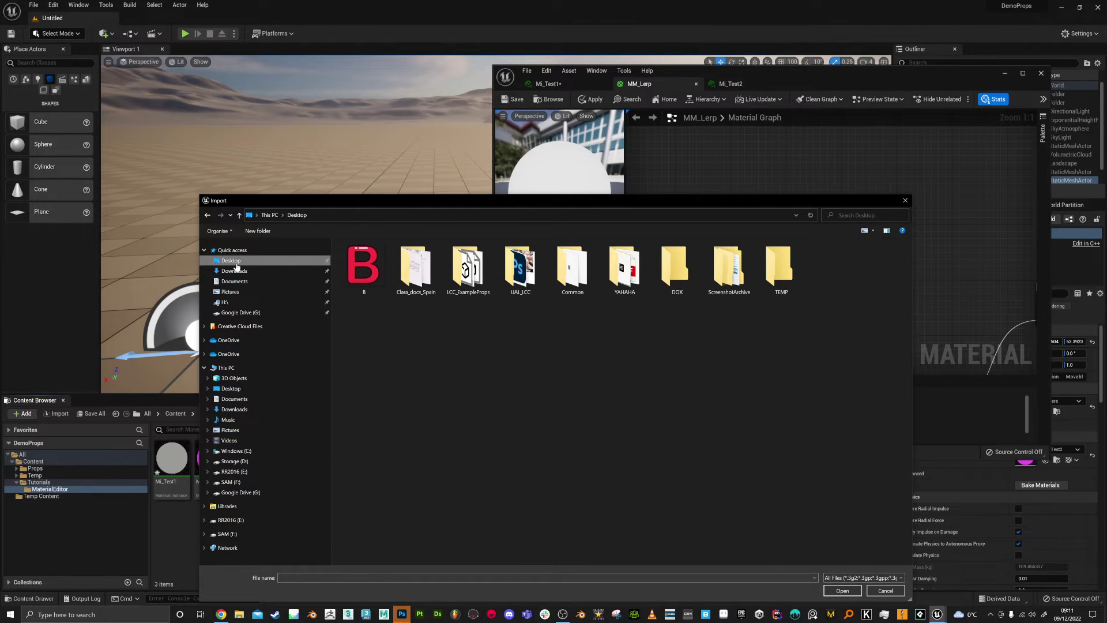
left_click(357, 276)
double_click(358, 279)
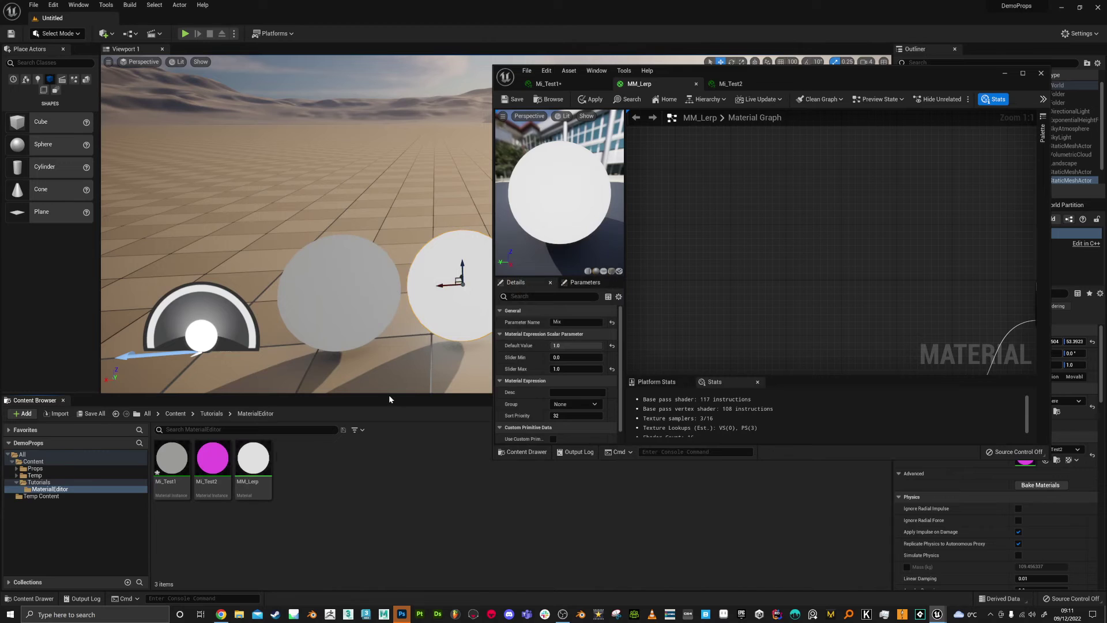
Step: Switch to Photoshop and open the downloaded gold letter A WebP image from the Desktop
left_click(402, 614)
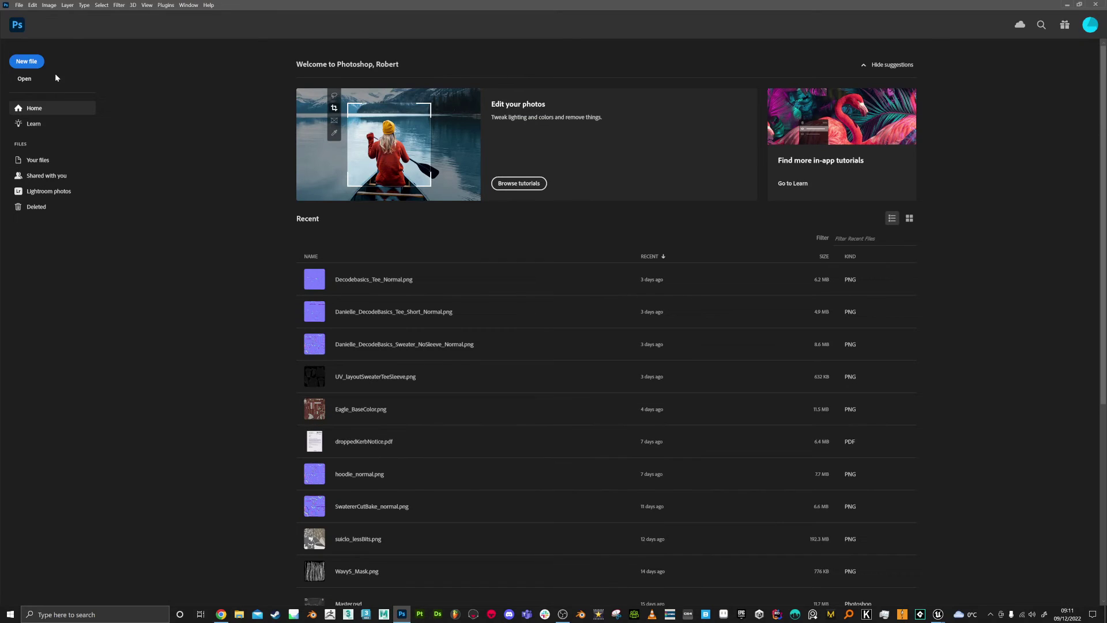
left_click(23, 79)
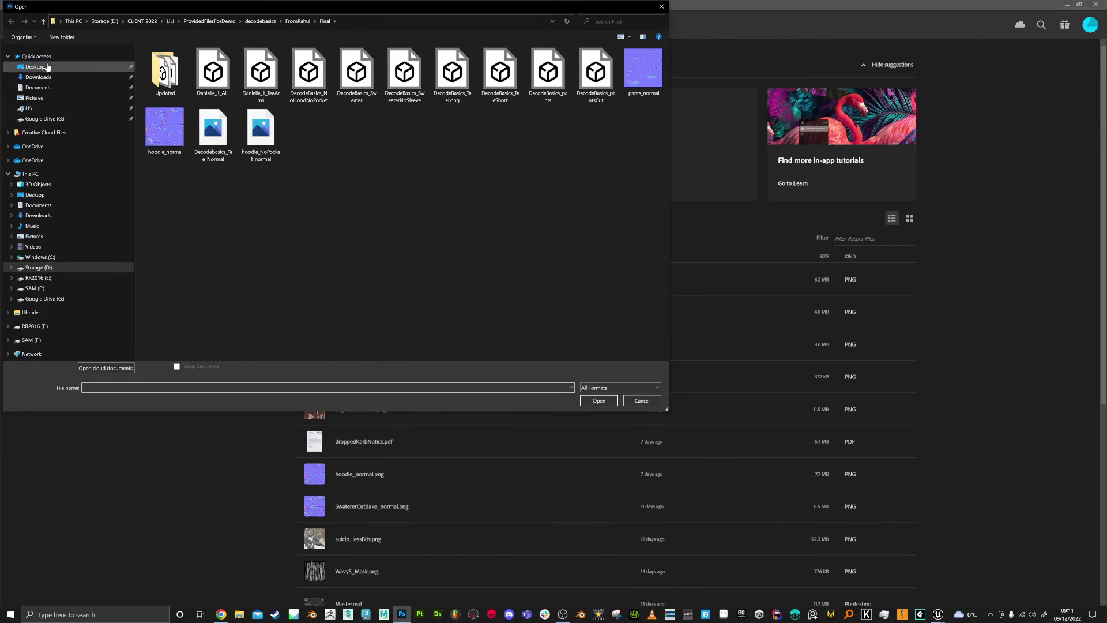
left_click(33, 68)
double_click(223, 74)
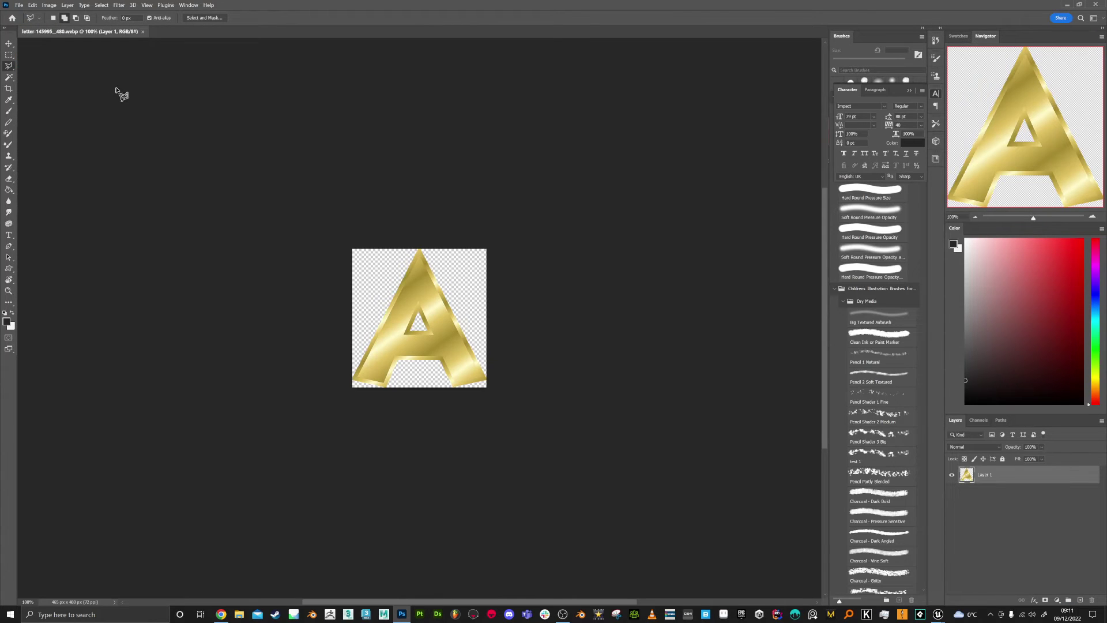
Step: Export the letter A image as a PNG named A to the Desktop
left_click(20, 5)
mouse_move(52, 151)
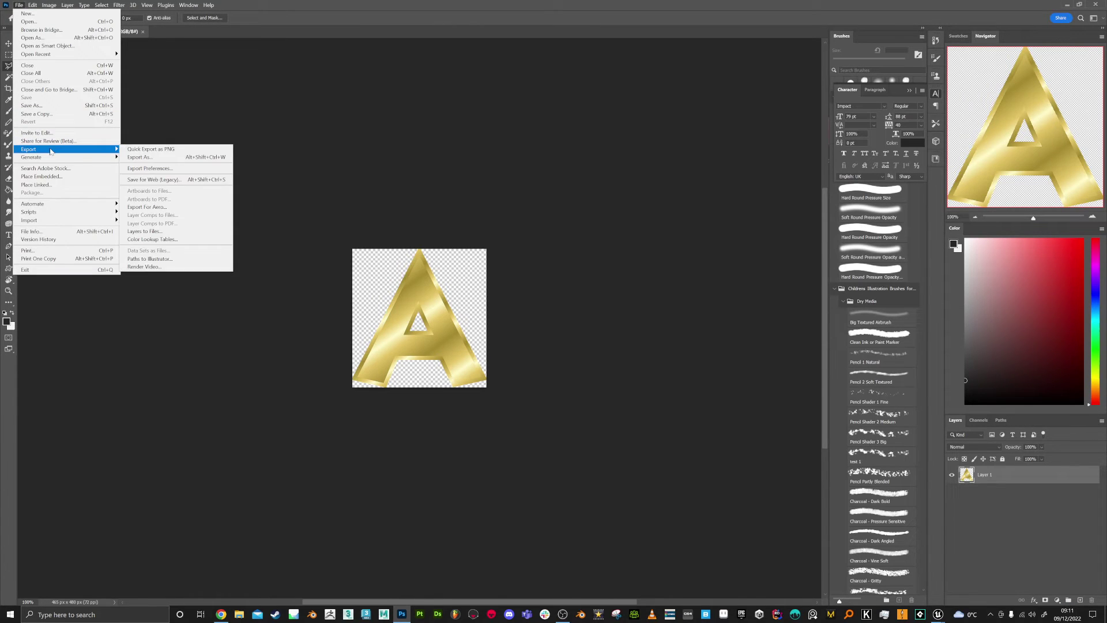
left_click(154, 149)
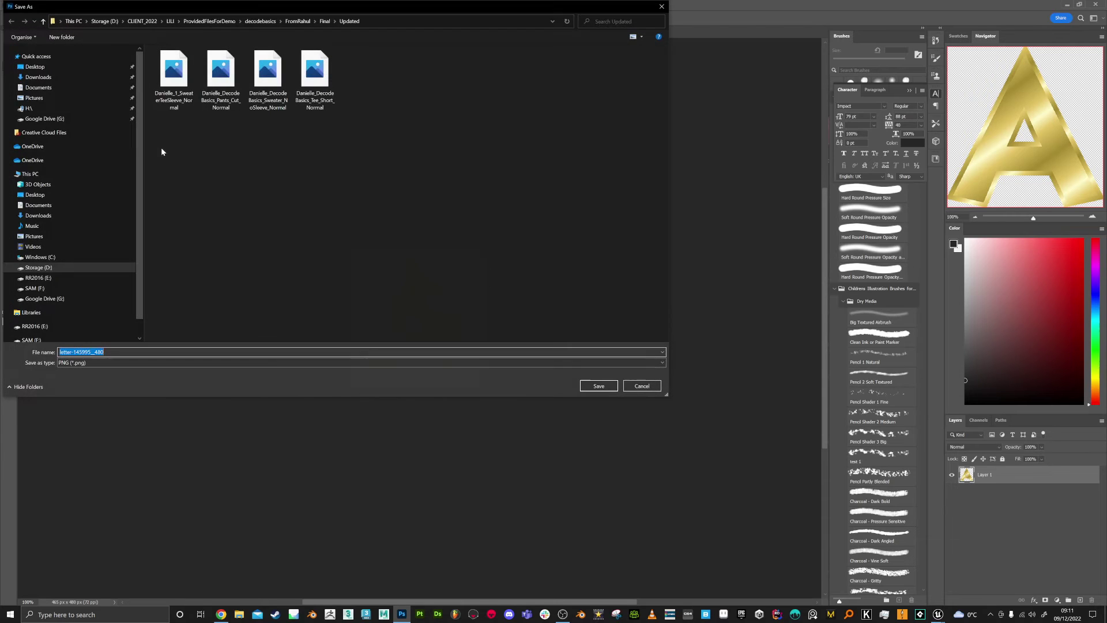
left_click(34, 67)
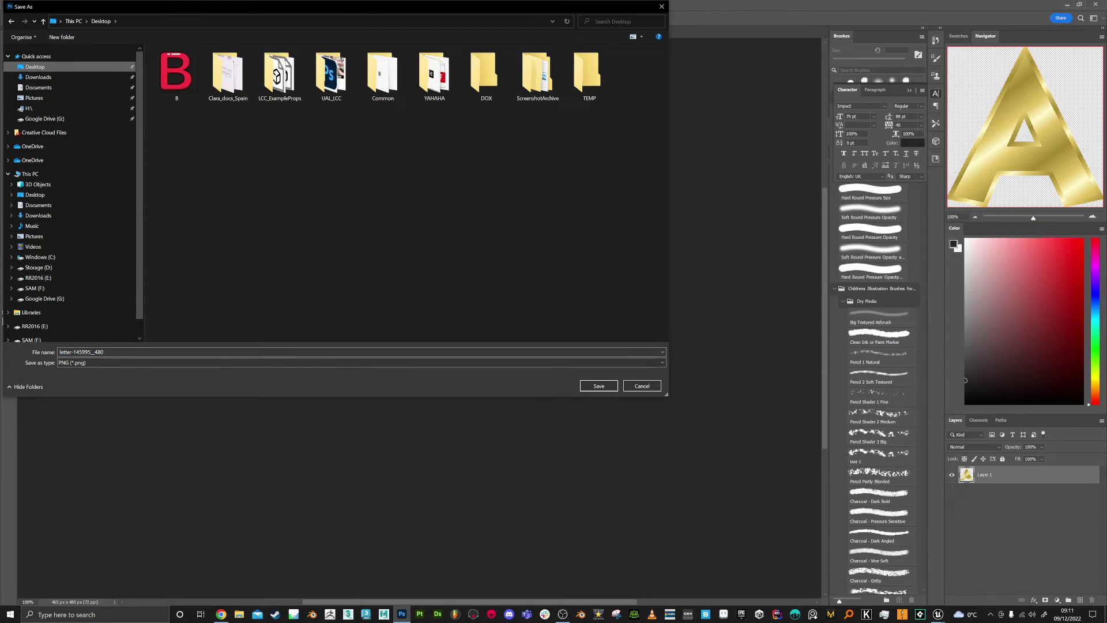
type("A")
key("Return")
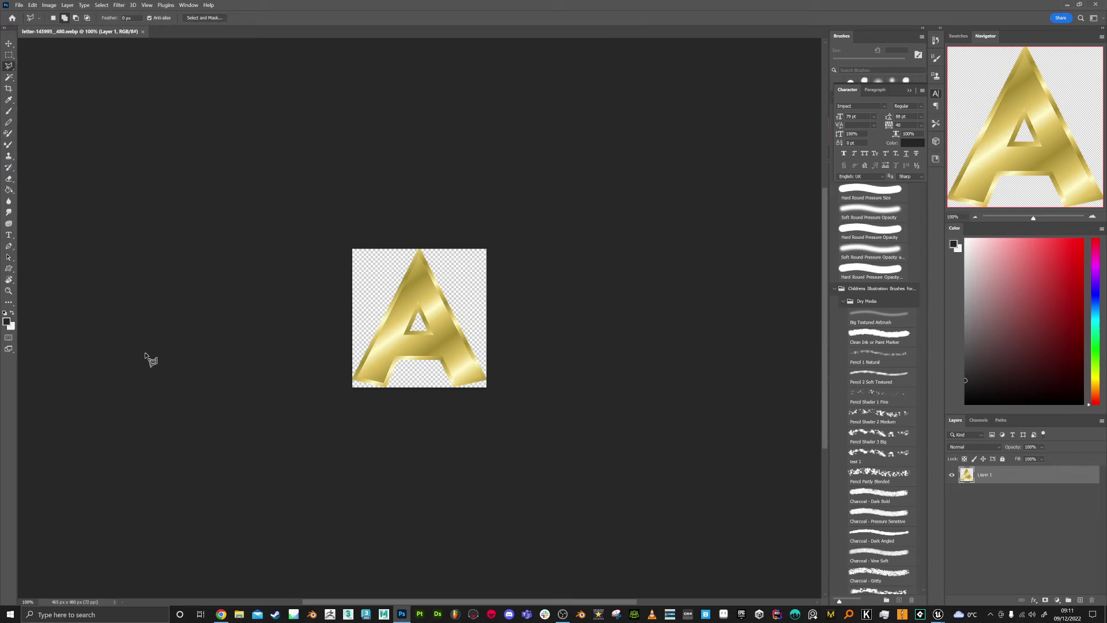
Step: Switch back to Unreal Editor and import A.png from the Desktop into the MaterialEditor content folder
key("alt+Tab")
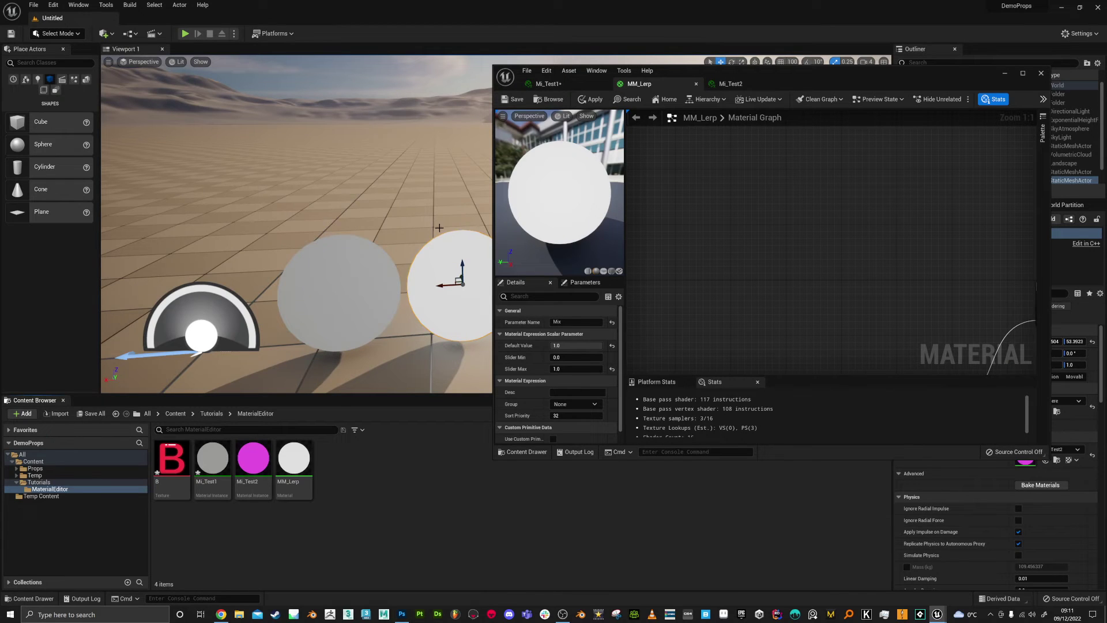
right_click(361, 468)
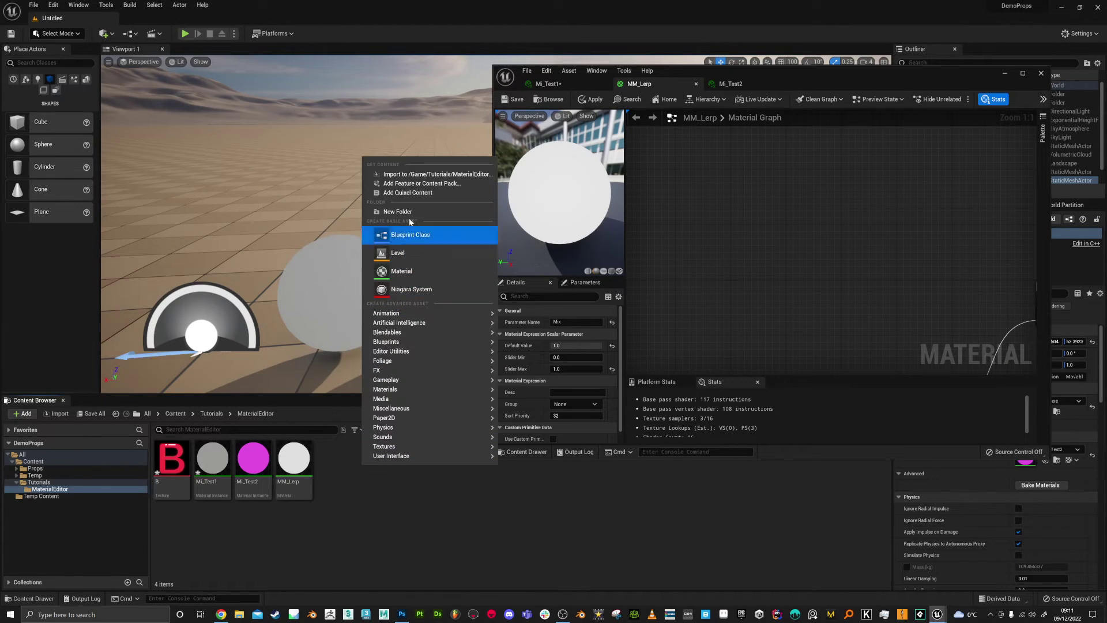
left_click(427, 181)
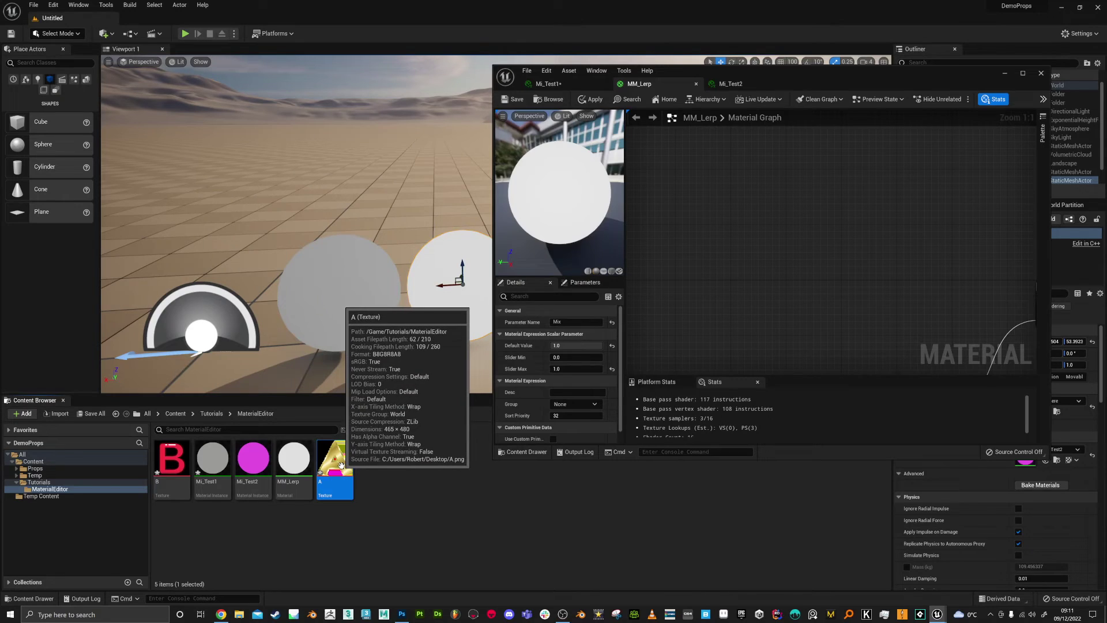
Step: Open the letter A texture and check its image with the alpha and the red and green channels toggled
double_click(337, 455)
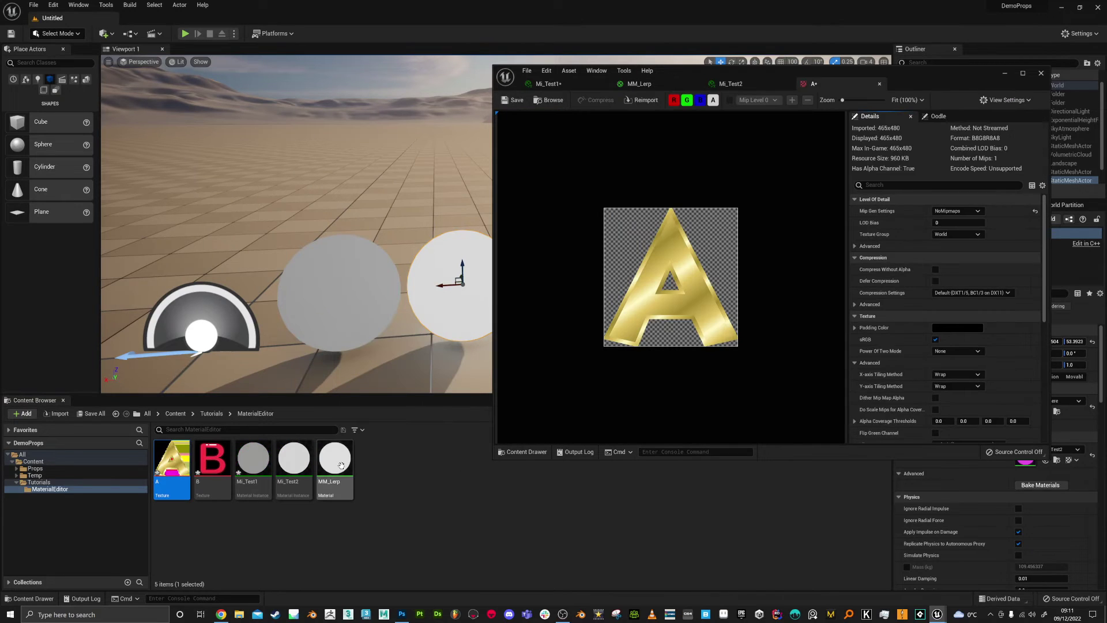
left_click(713, 102)
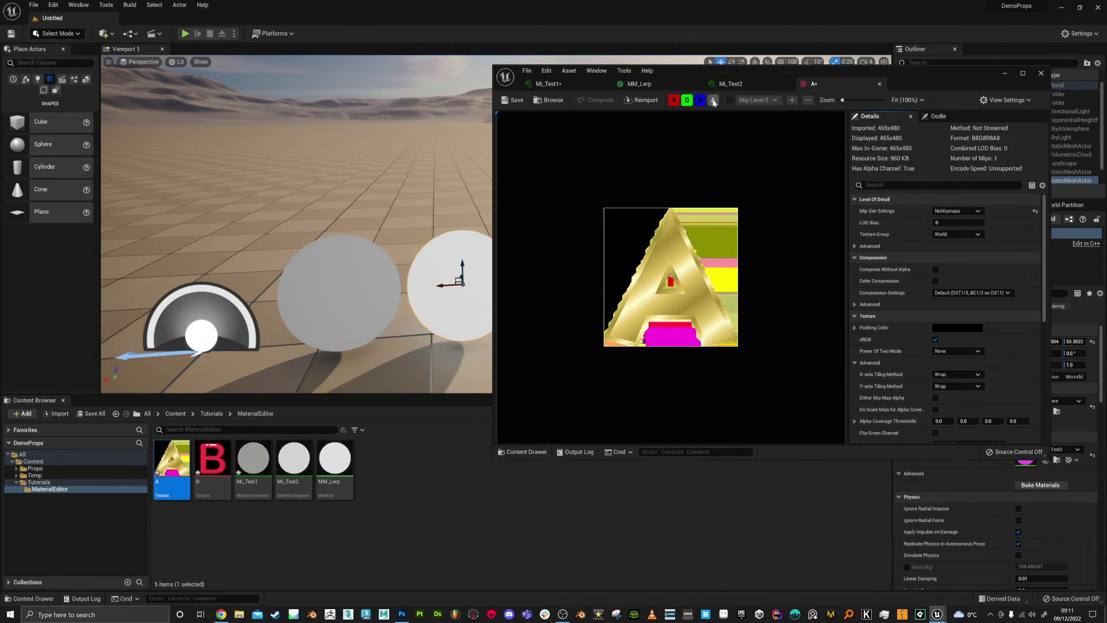
left_click(675, 100)
left_click(687, 100)
left_click(674, 101)
left_click(687, 101)
Step: Open the letter B texture and examine it by switching its individual colour channels off and on
double_click(211, 459)
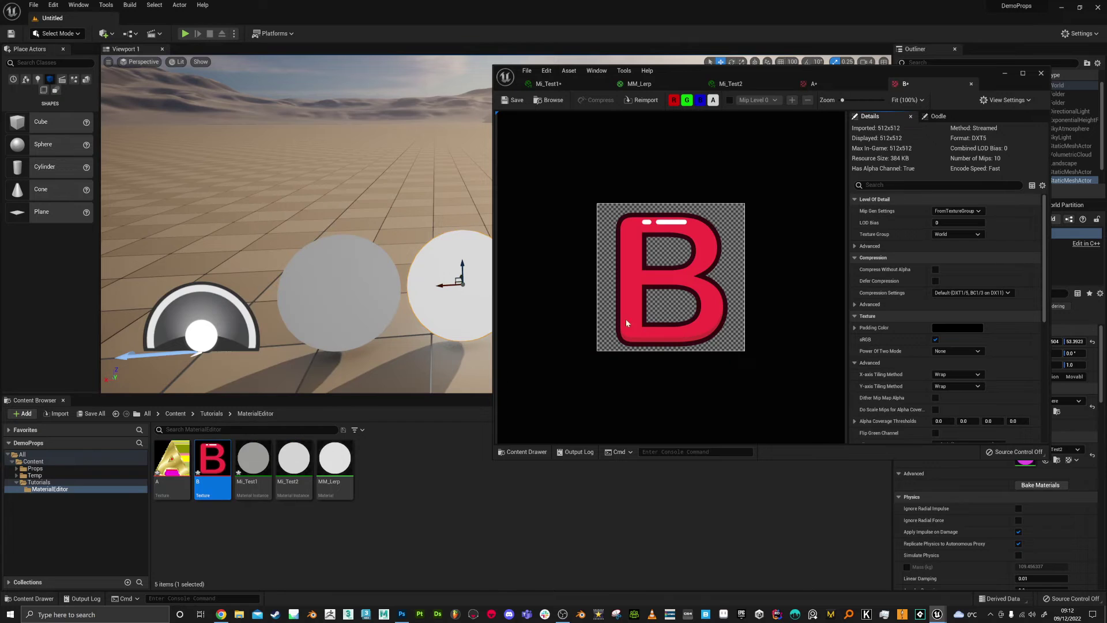
left_click(697, 102)
left_click(687, 101)
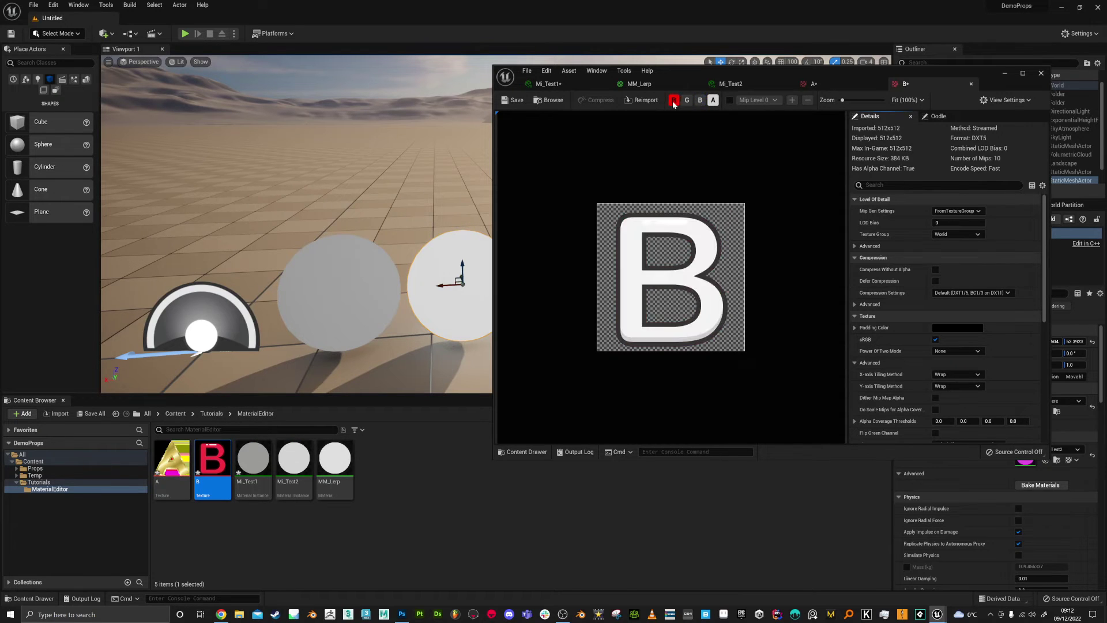
left_click(674, 101)
left_click(675, 102)
left_click(687, 102)
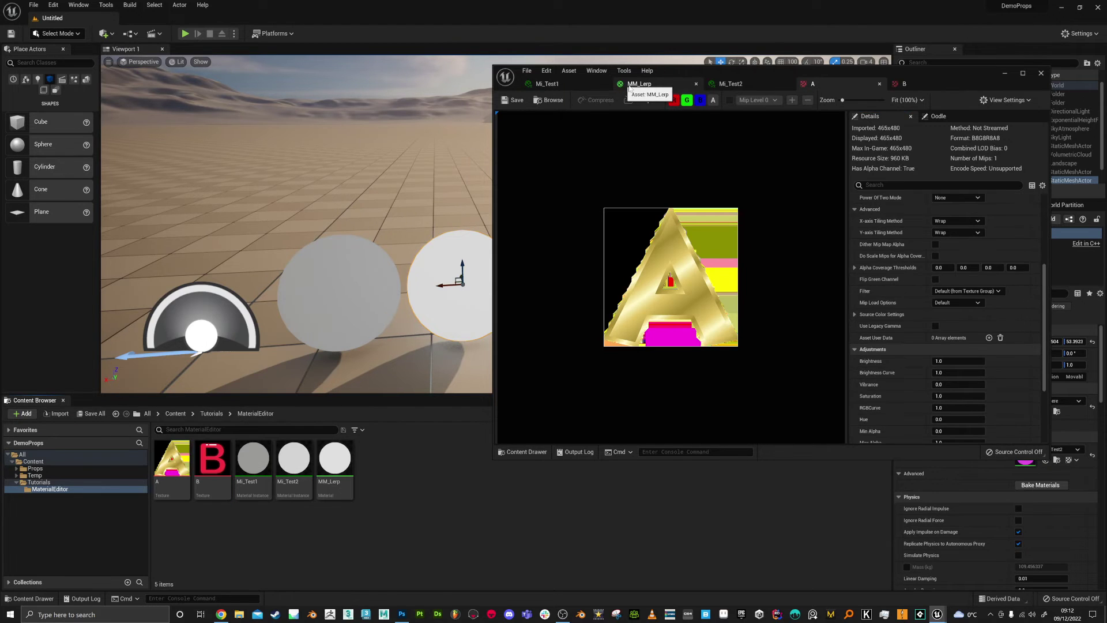
Step: Add textures A and B to the MM_Lerp graph as Texture Samples and stack them ahead of the Lerp node
left_click(641, 85)
scroll(757, 268, "down", 5)
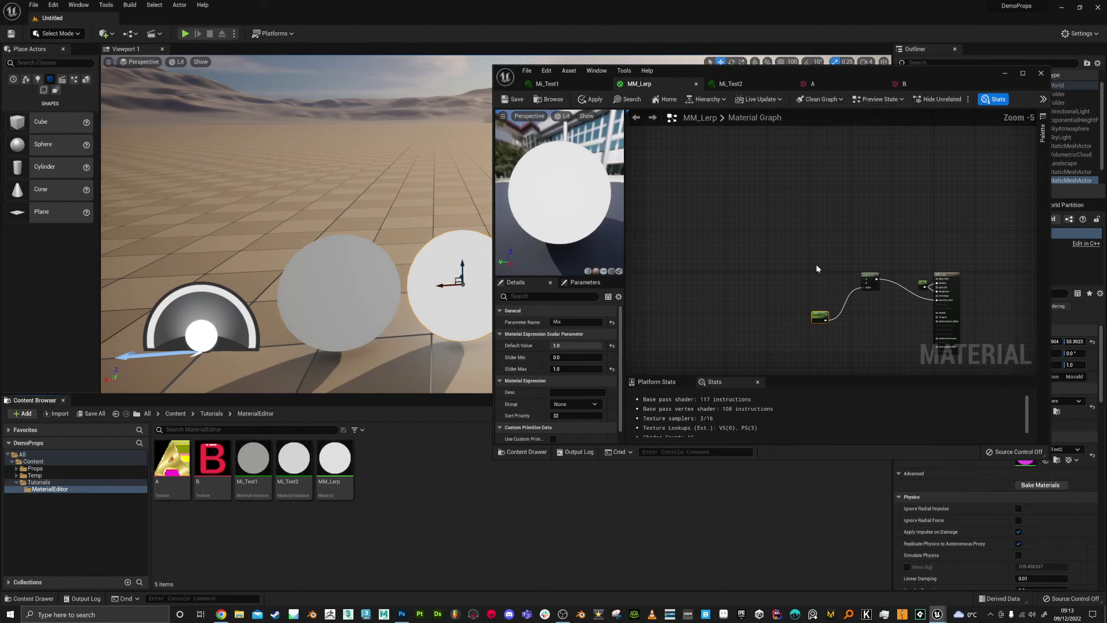
right_click_drag(816, 265, 759, 246)
scroll(807, 229, "up", 5)
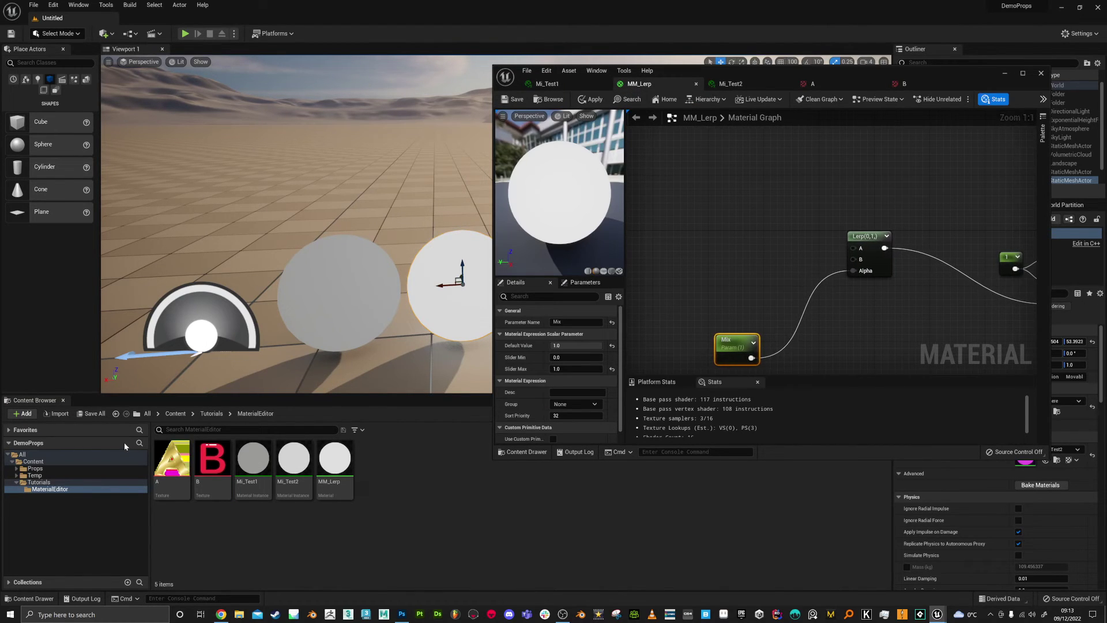
left_click_drag(171, 461, 694, 150)
left_click_drag(197, 473, 721, 261)
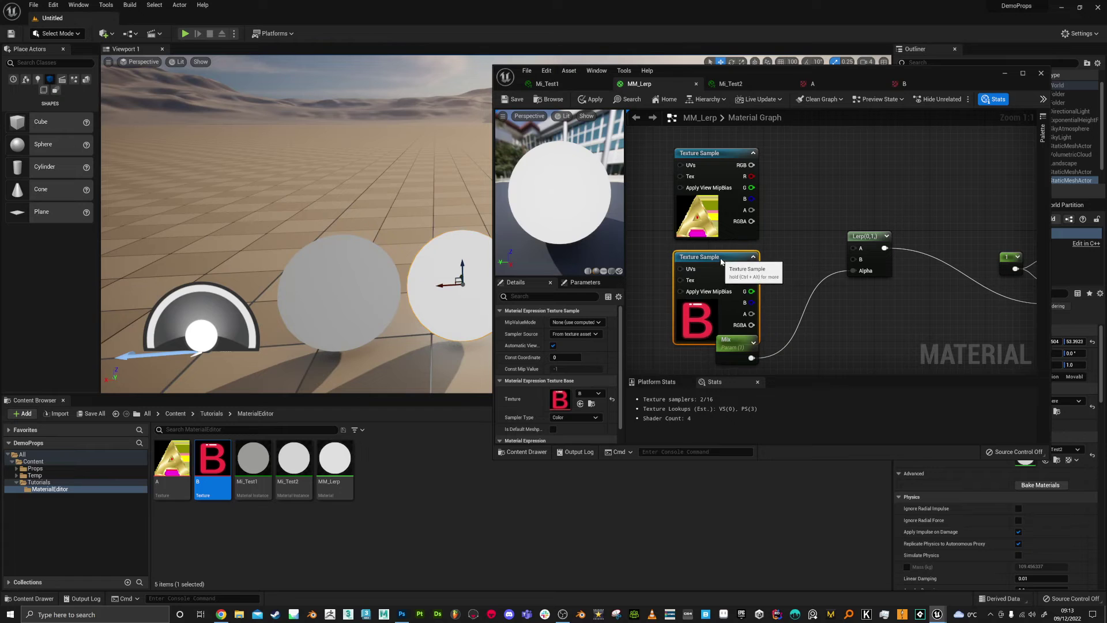
left_click(715, 156)
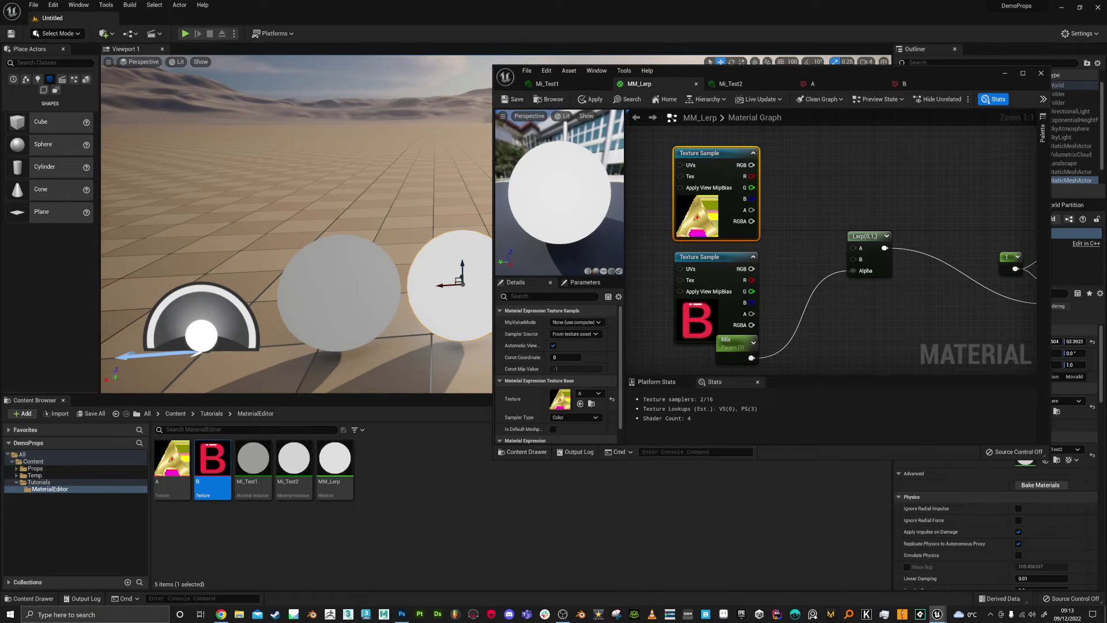
right_click_drag(795, 211, 763, 203)
left_click_drag(708, 335, 704, 352)
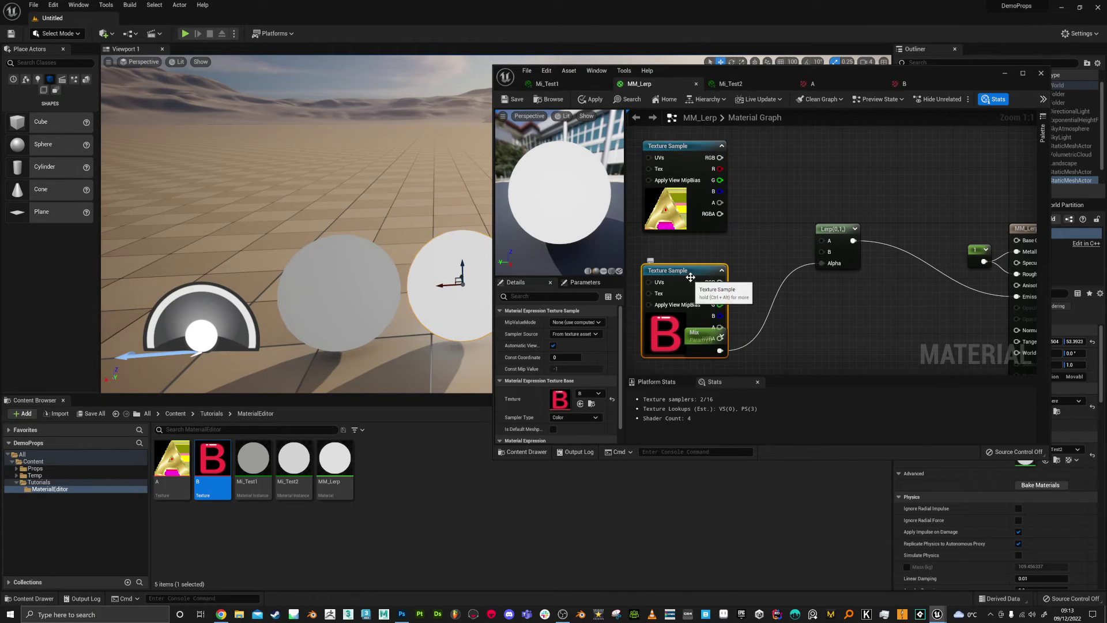
left_click_drag(691, 280, 691, 252)
Step: Add a Multiply node combining texture A's RGB output with its alpha channel
left_click(746, 167)
left_click_drag(720, 203, 753, 197)
left_click_drag(720, 158, 778, 168)
left_click(791, 174)
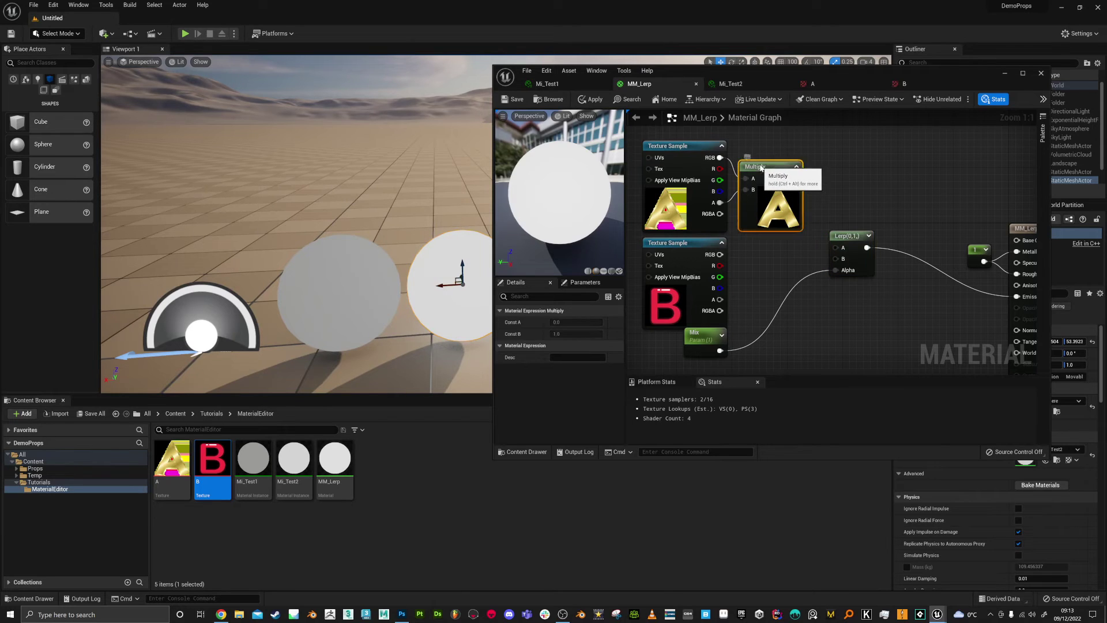
Step: Close the A and B texture editors and return to the MM_Lerp graph
left_click(813, 84)
left_click(879, 84)
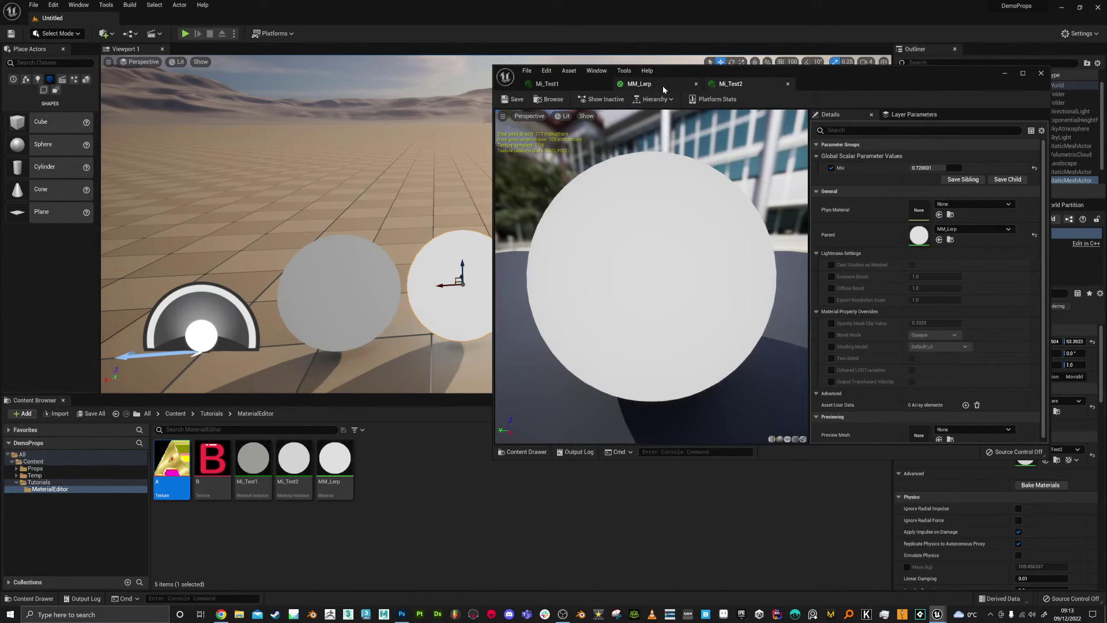
left_click(545, 86)
left_click(639, 84)
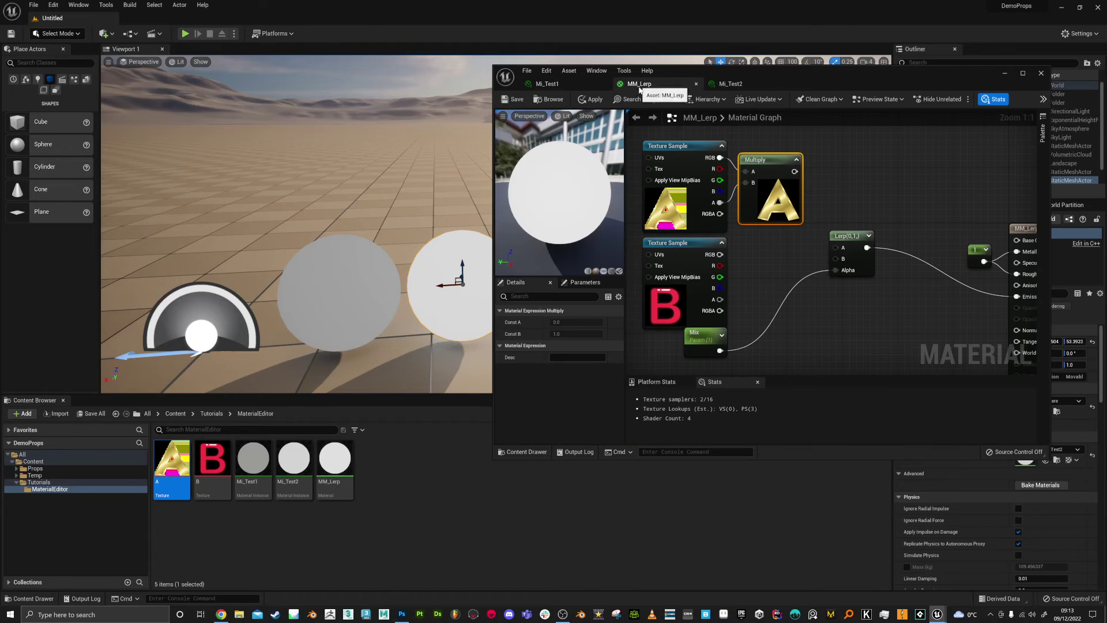
Step: Move the Mix parameter lower and add a Multiply node combining texture B's RGB output with its alpha
right_click_drag(791, 247, 790, 217)
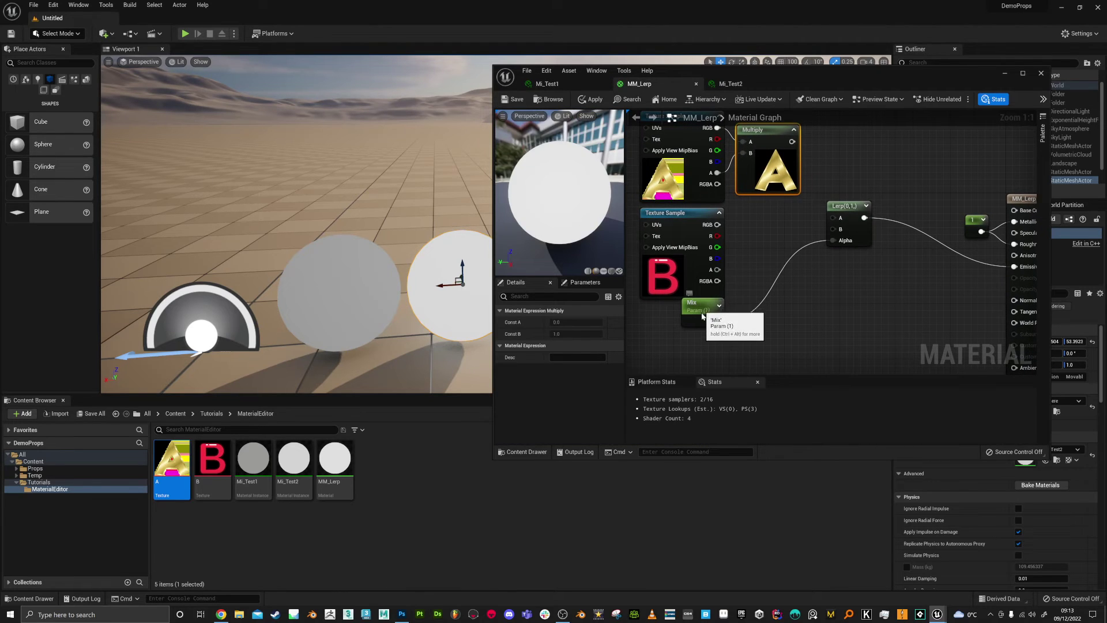
left_click(701, 319)
left_click(749, 234)
left_click_drag(718, 225, 774, 226)
left_click(784, 241)
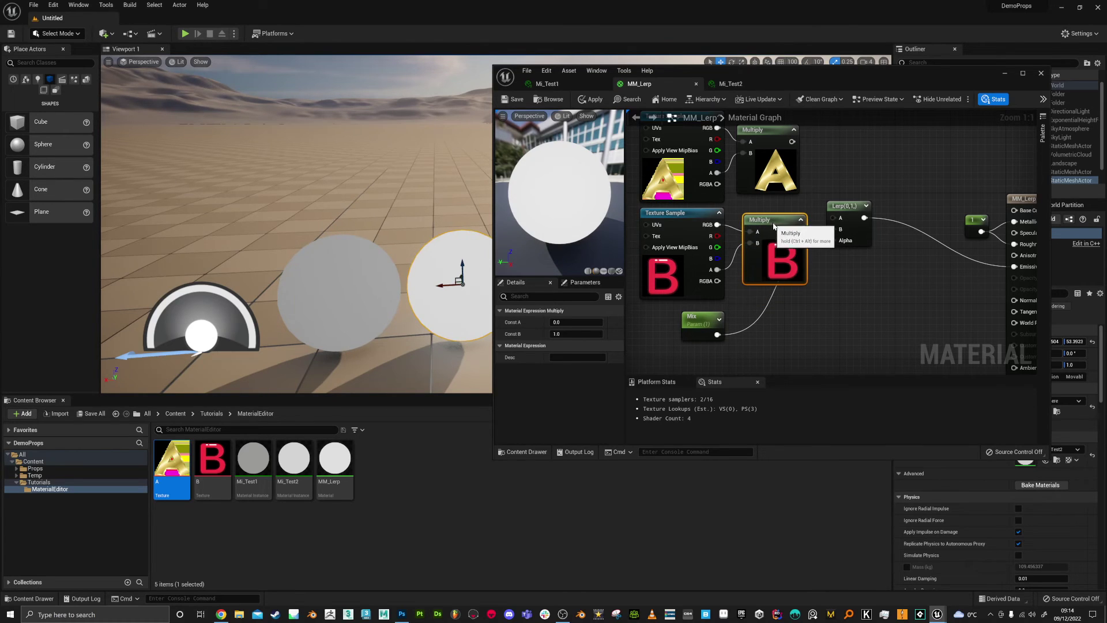
Step: Connect texture A's Multiply output to the Lerp's A input and texture B's Multiply output to its B input
left_click_drag(834, 207, 860, 206)
left_click_drag(791, 141, 861, 218)
left_click_drag(799, 231, 860, 240)
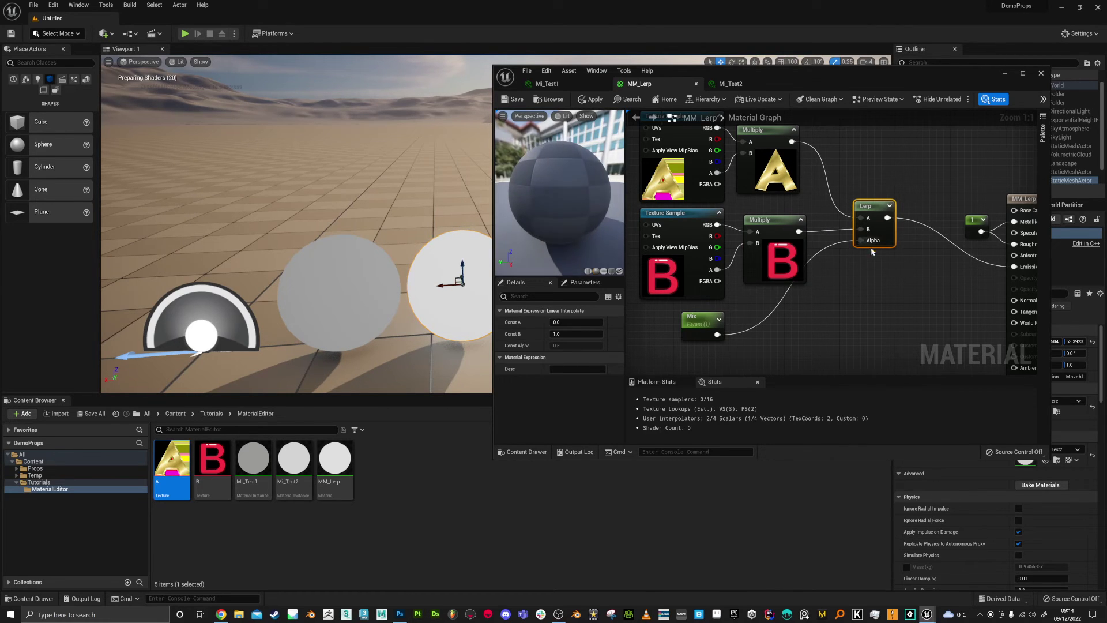
Step: Save MM_Lerp and apply the Mi_Test1 instance to the cube in the level
left_click(517, 101)
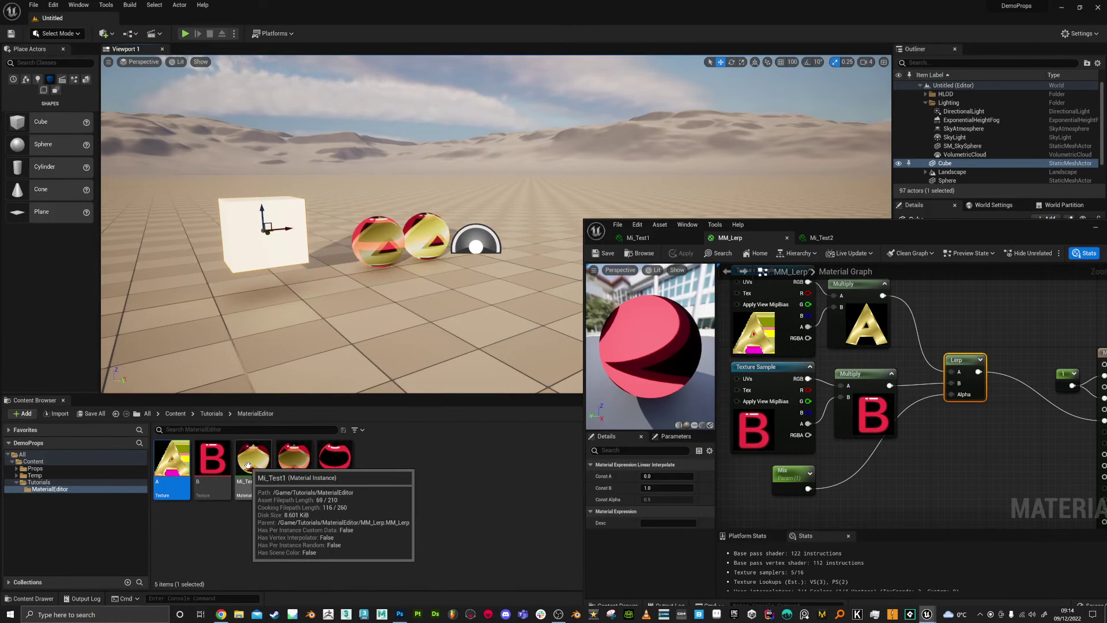
left_click_drag(247, 465, 241, 237)
right_click_drag(355, 273, 346, 268)
Step: Delete the two spheres beside the cube from the level
left_click(406, 258)
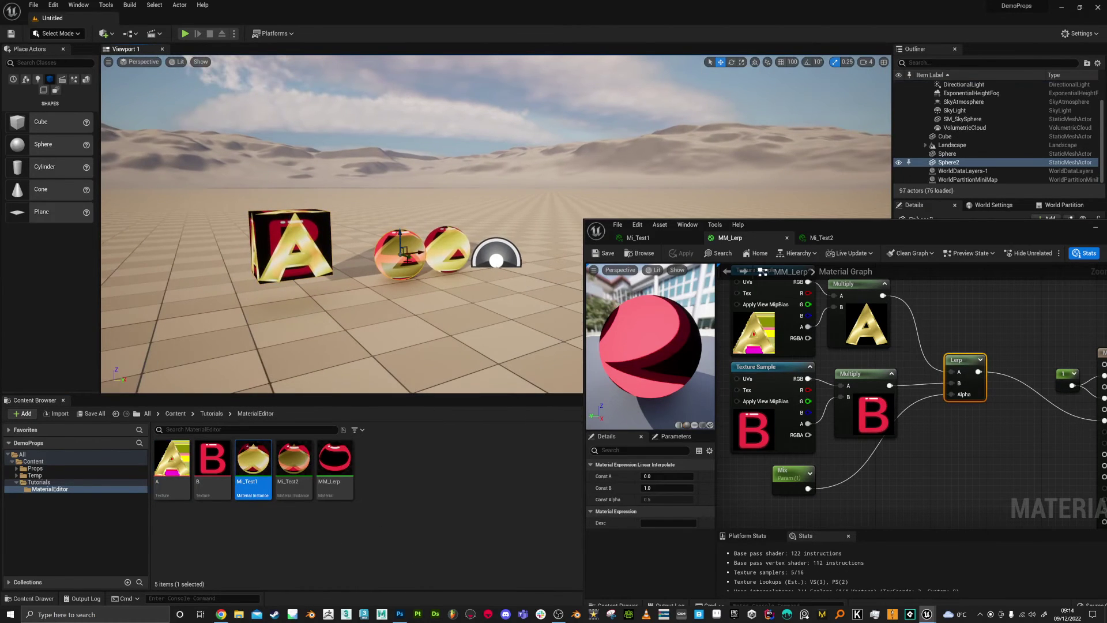
key("Delete")
left_click(439, 250)
key("Delete")
Step: Select the remaining cube and reassign the Mi_Test1 material instance to it
mouse_move(440, 251)
right_mouse_down()
mouse_move(388, 258)
mouse_move(430, 255)
right_mouse_up()
key("w")
left_click(449, 231)
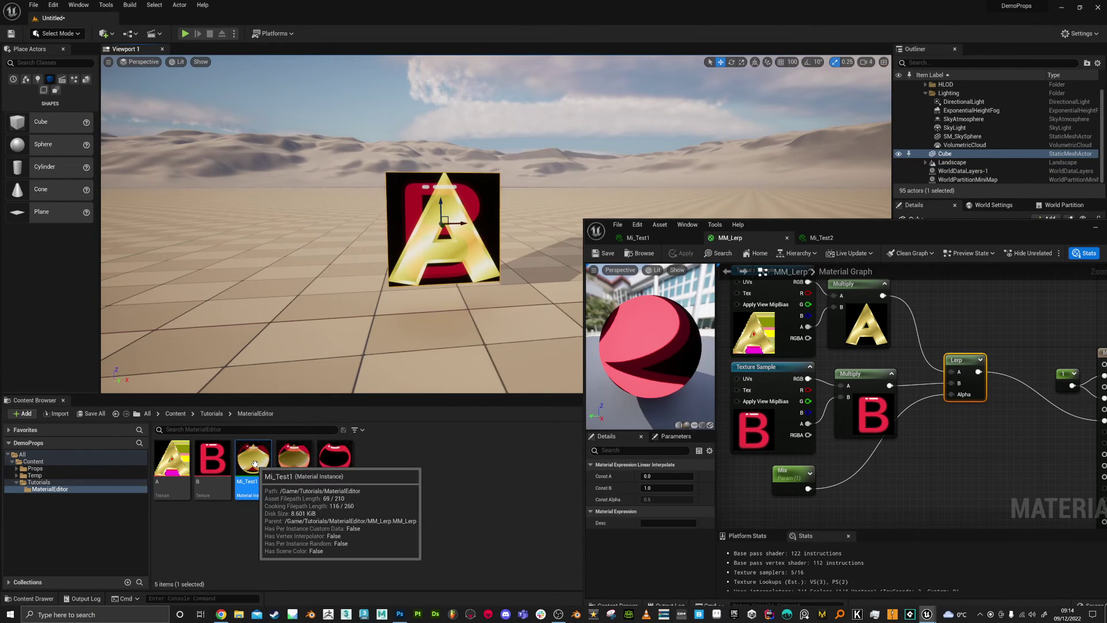
left_click_drag(237, 462, 459, 232)
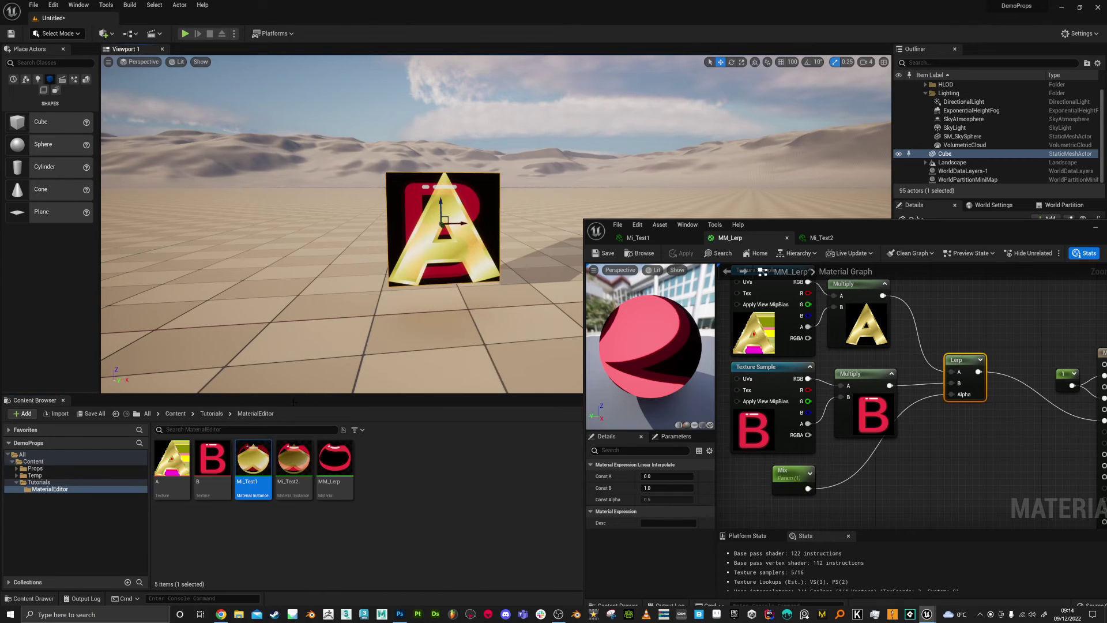
Step: Open the Mi_Test1 instance and set its Mix value to 0
double_click(253, 462)
left_click_drag(854, 231, 848, 164)
left_click(944, 254)
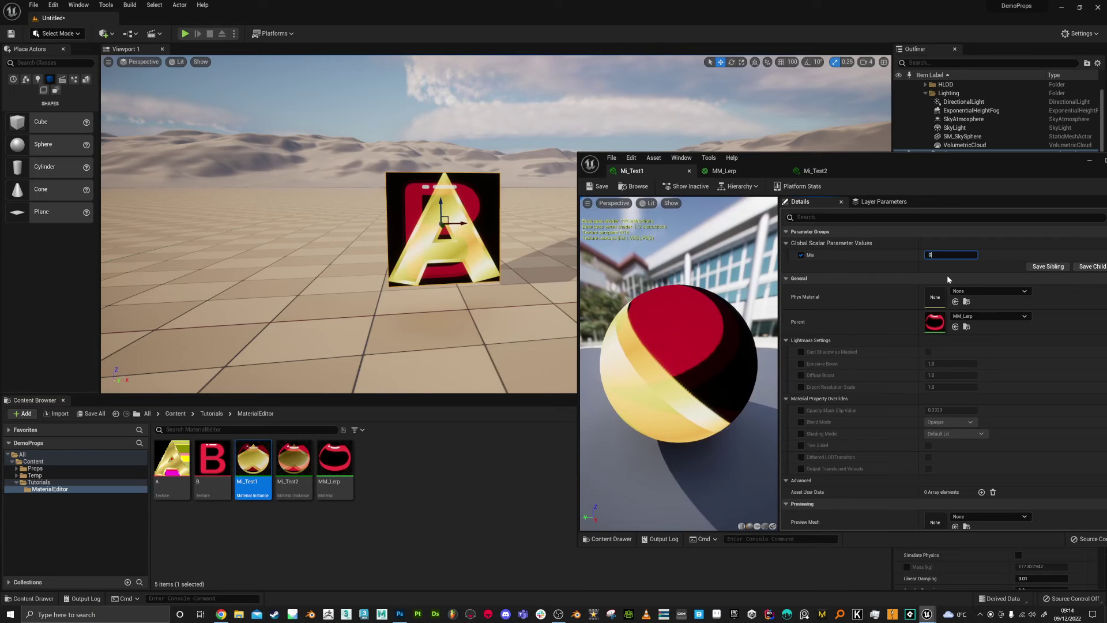
key("Return")
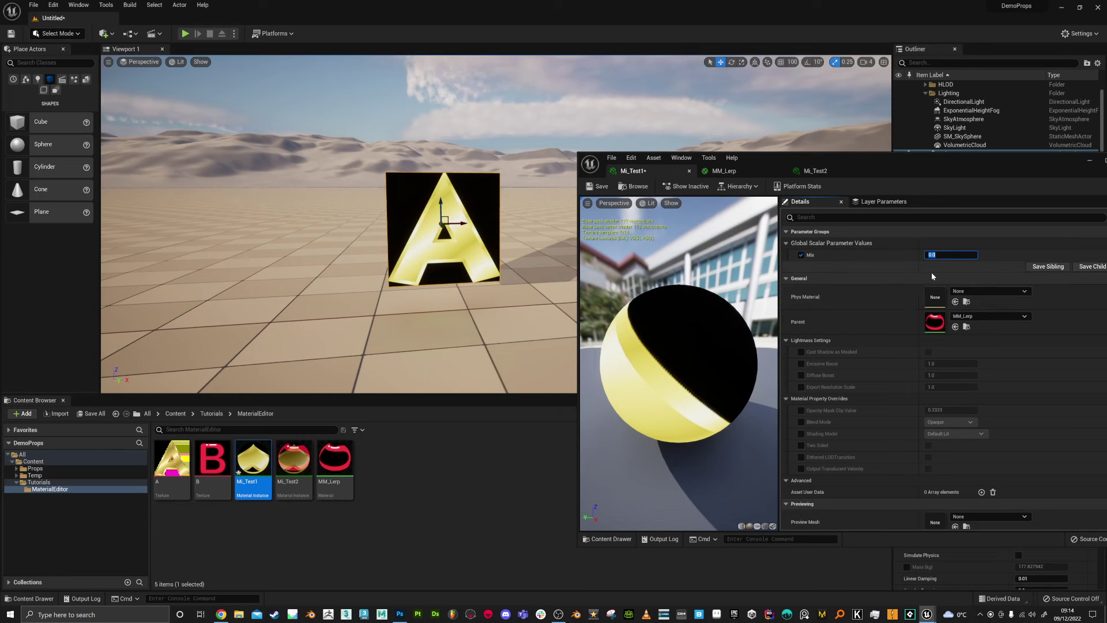
Step: Set Mi_Test1's Mix value to 1, and after that reduce it to about 0.72
type("1")
key("Return")
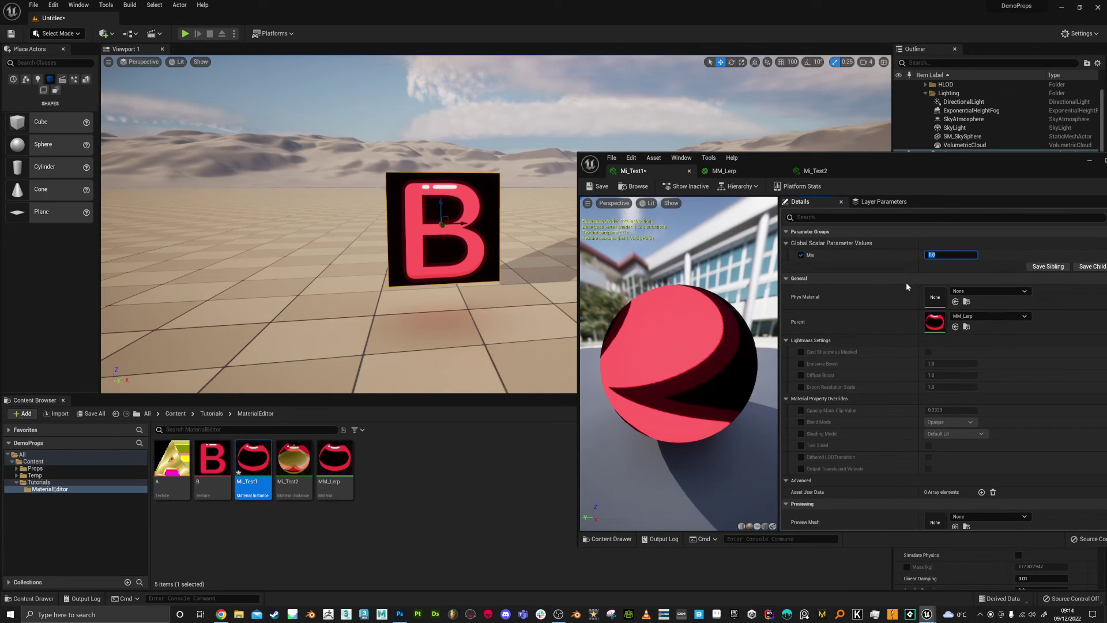
key("Return")
right_click_drag(507, 260, 542, 233)
mouse_move(931, 254)
left_mouse_down()
mouse_move(918, 255)
mouse_move(958, 254)
mouse_move(933, 255)
mouse_move(943, 254)
left_mouse_up()
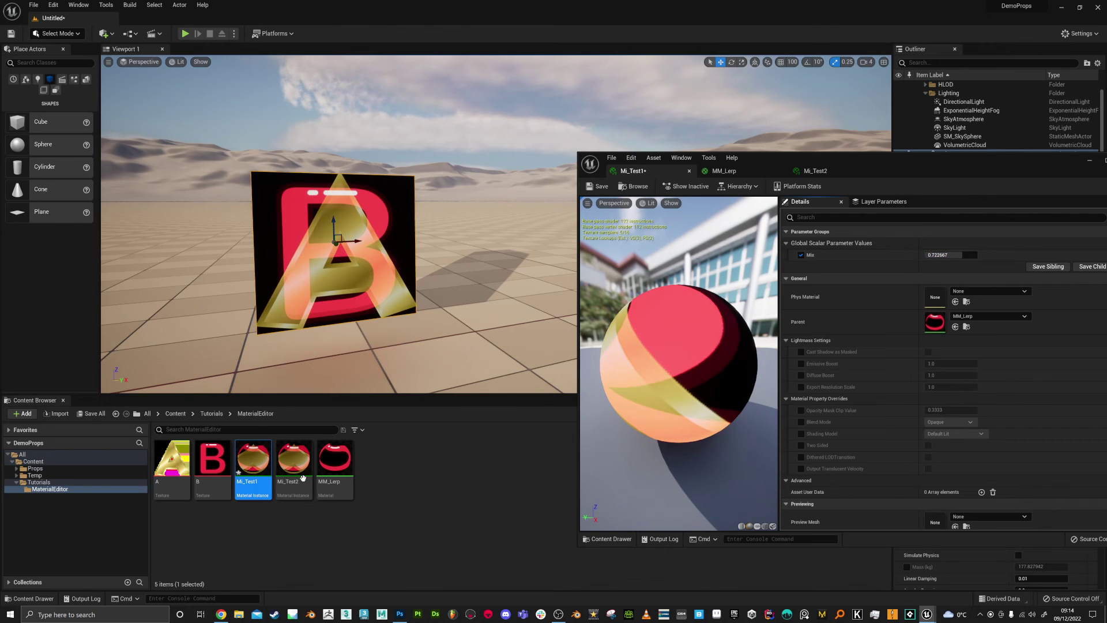
Step: Duplicate the cube beside the original and apply the Mi_Test2 instance to the copy
left_click_drag(353, 241, 508, 240, "alt")
left_click_drag(293, 462, 510, 271)
Step: Adjust Mi_Test1's Mix value to favour letter A and set Mi_Test2's Mix to about 0.88
left_click_drag(954, 254, 974, 255)
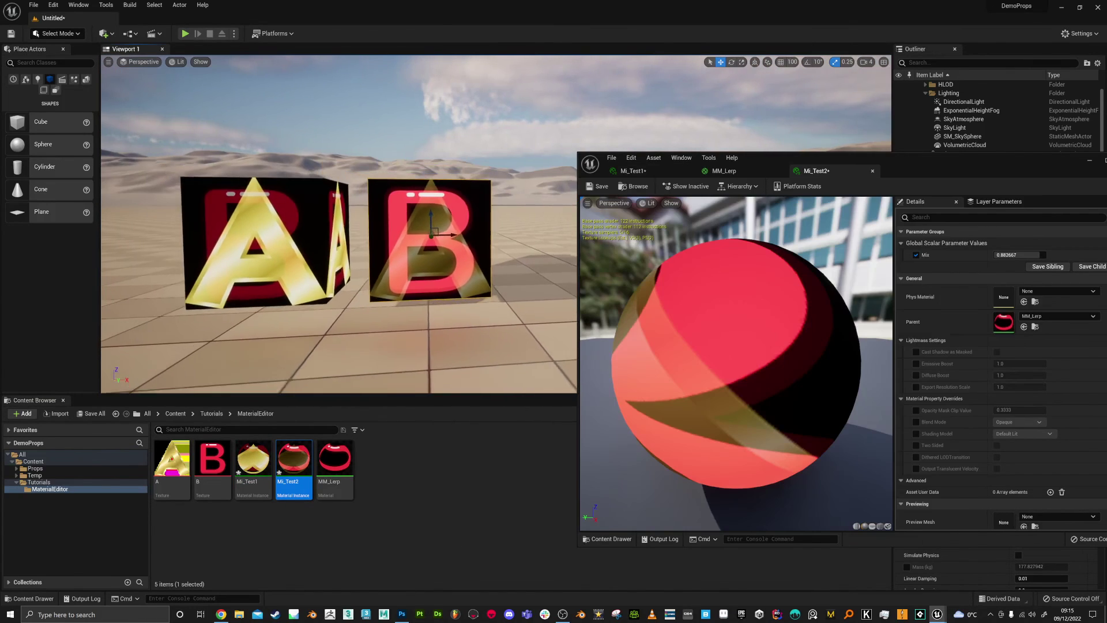
right_click_drag(346, 242, 429, 306)
right_click_drag(551, 142, 602, 211)
right_click_drag(430, 259, 387, 202)
Step: Move the material instance editor fully into view and set Mi_Test2's Mix value to 0.68
scroll(736, 363, "down", 8)
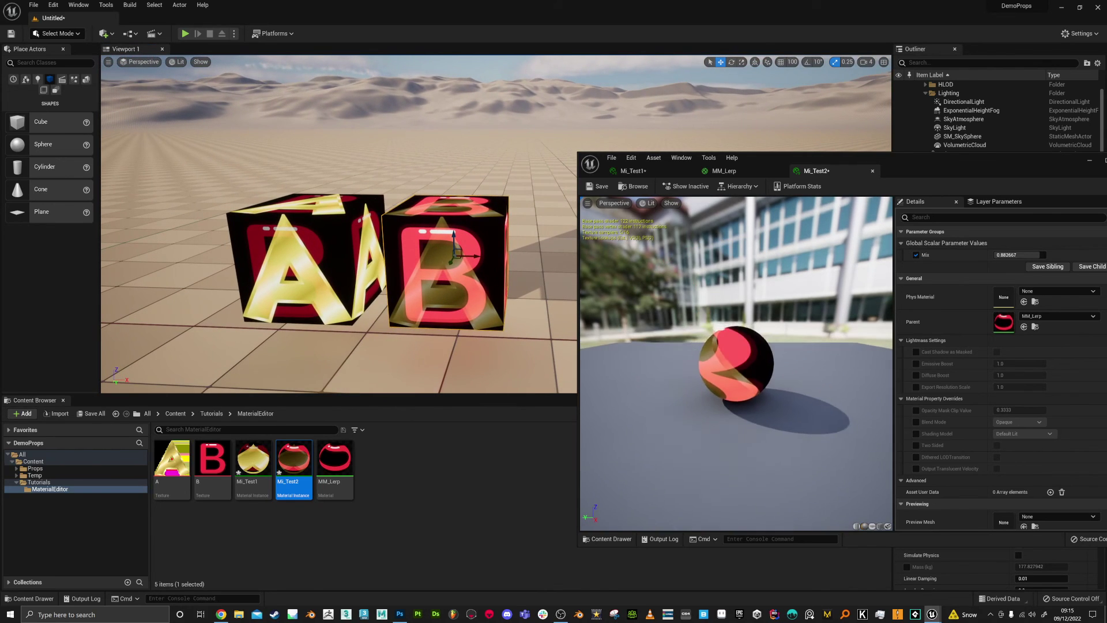
scroll(737, 363, "up", 5)
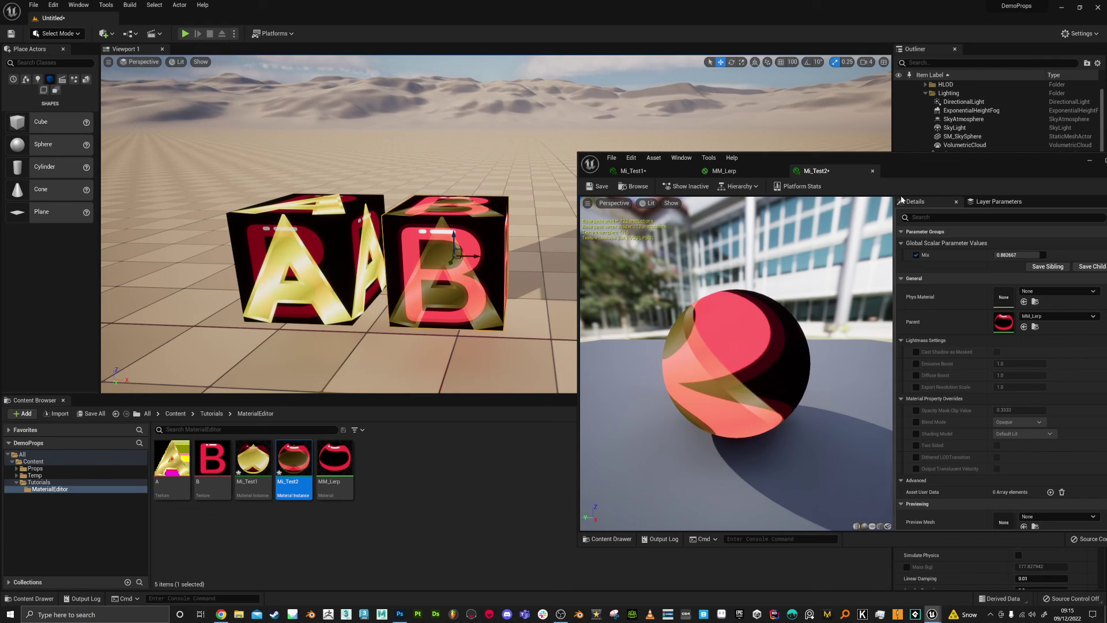
left_click_drag(932, 169, 842, 159)
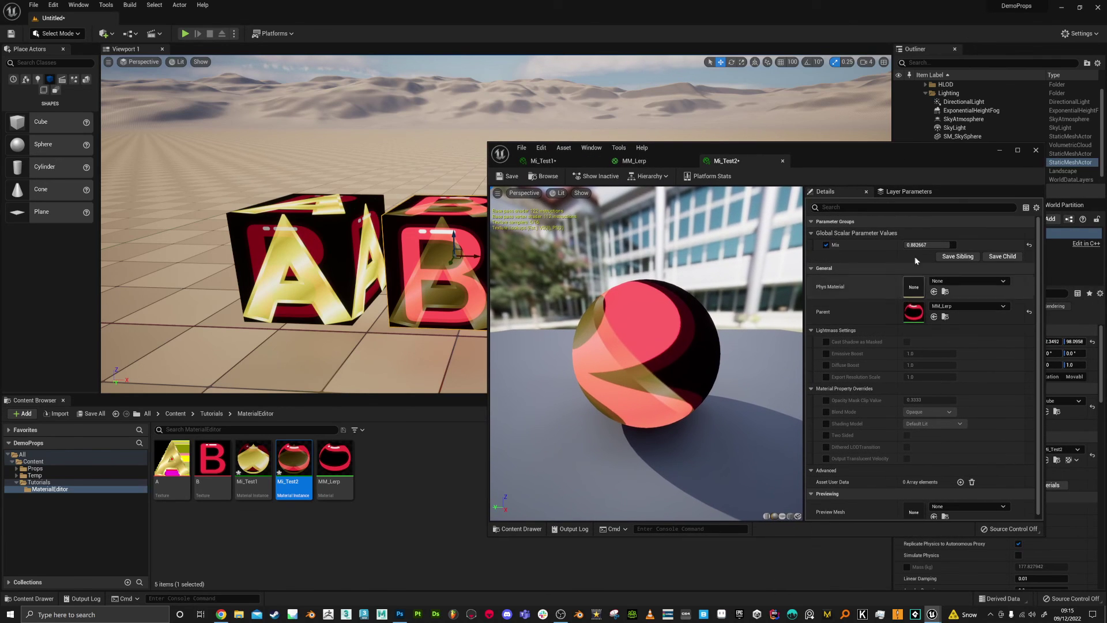
left_click_drag(941, 244, 920, 261)
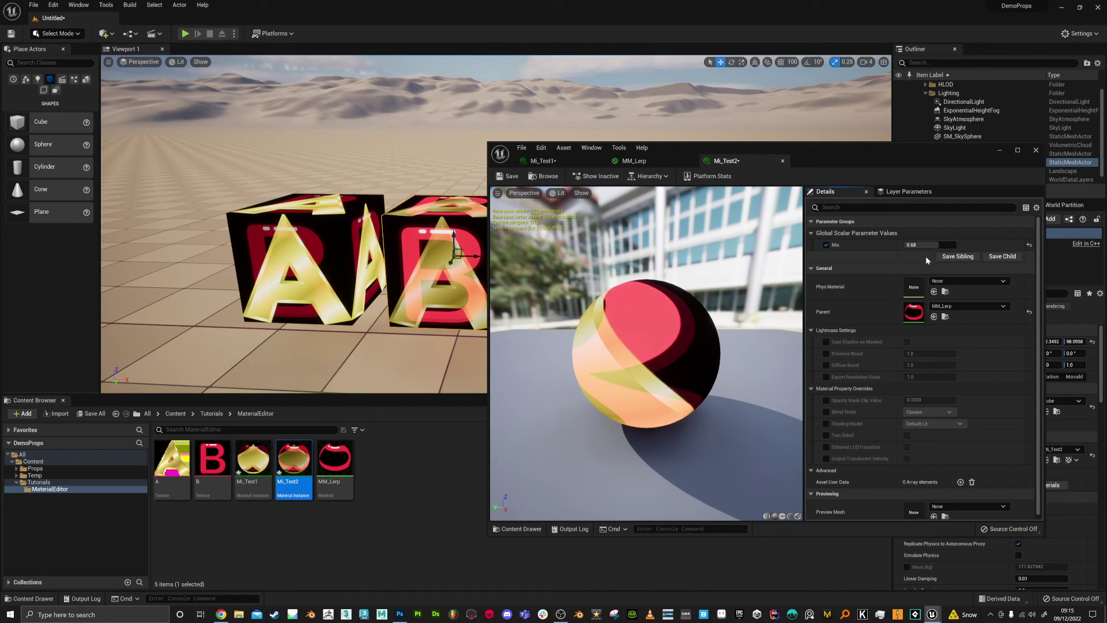